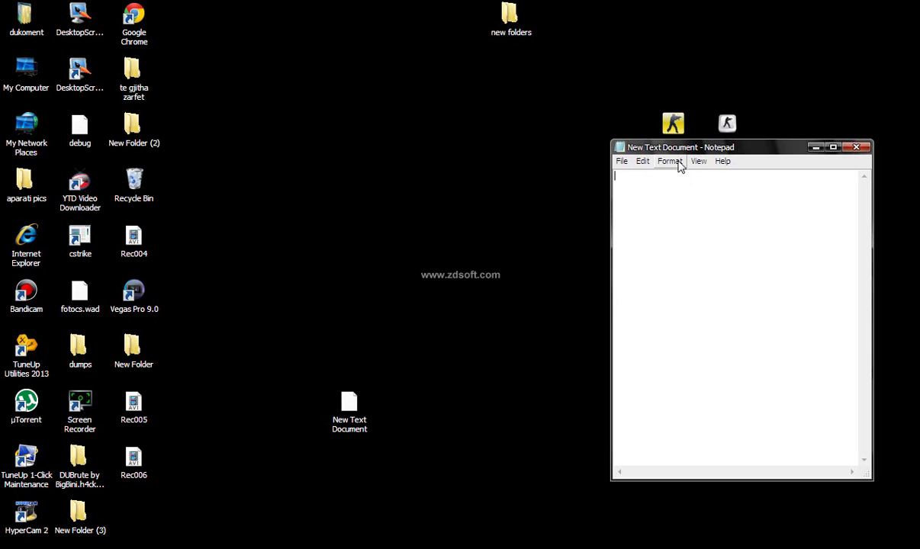
Step: Set the Notepad font size to 36, keeping Lucida Console Regular
{"action": "left_click", "coordinate": [669, 162]}
{"action": "left_click", "coordinate": [679, 190]}
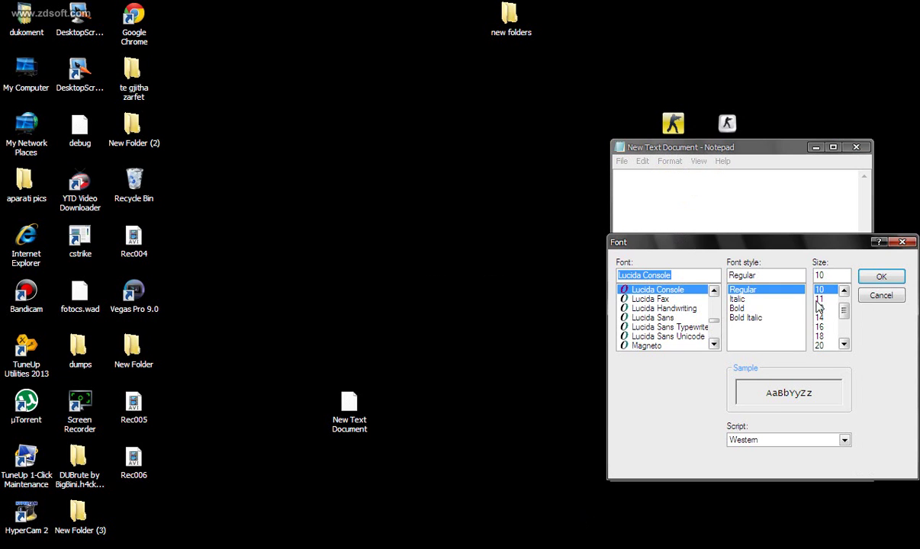
{"action": "scroll", "coordinate": [849, 320], "scroll_direction": "down", "scroll_amount": 3}
{"action": "left_click", "coordinate": [838, 338]}
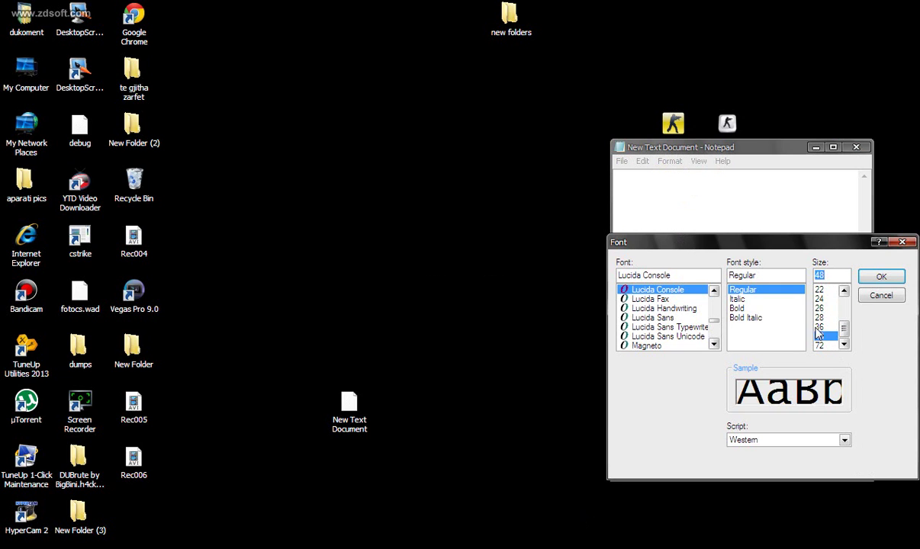
{"action": "left_click", "coordinate": [880, 276]}
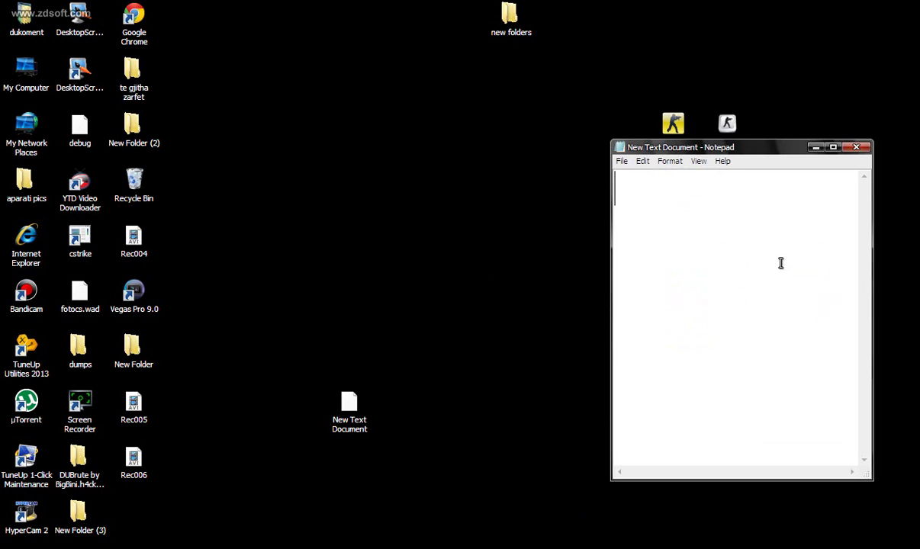
{"action": "left_click", "coordinate": [834, 147]}
{"action": "left_click", "coordinate": [17, 7]}
{"action": "left_click", "coordinate": [905, 156]}
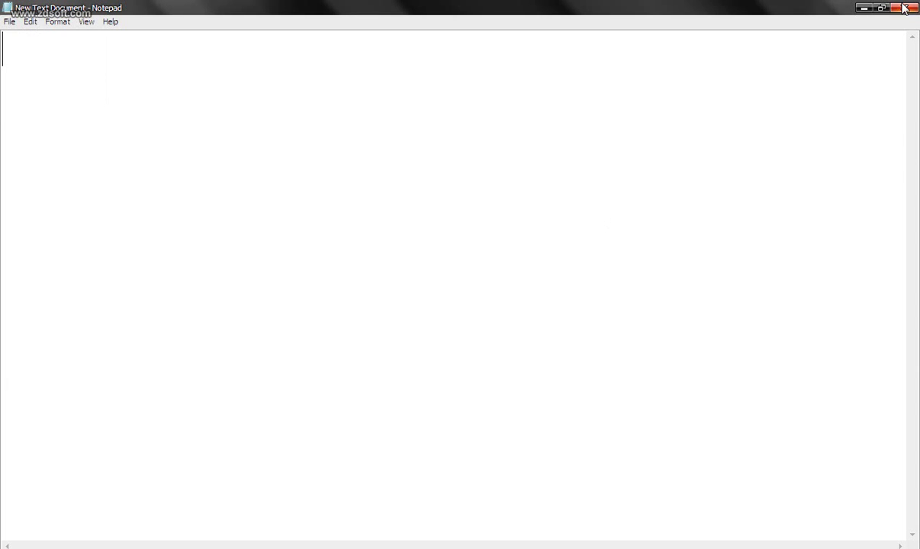
{"action": "left_click", "coordinate": [881, 8]}
Step: Place the widened Notepad window mid-desktop and write the greeting "Pershendetje !!" with "nga mua bosi i bukur" on the line below
{"action": "left_click_drag", "start_coordinate": [656, 147], "coordinate": [319, 111]}
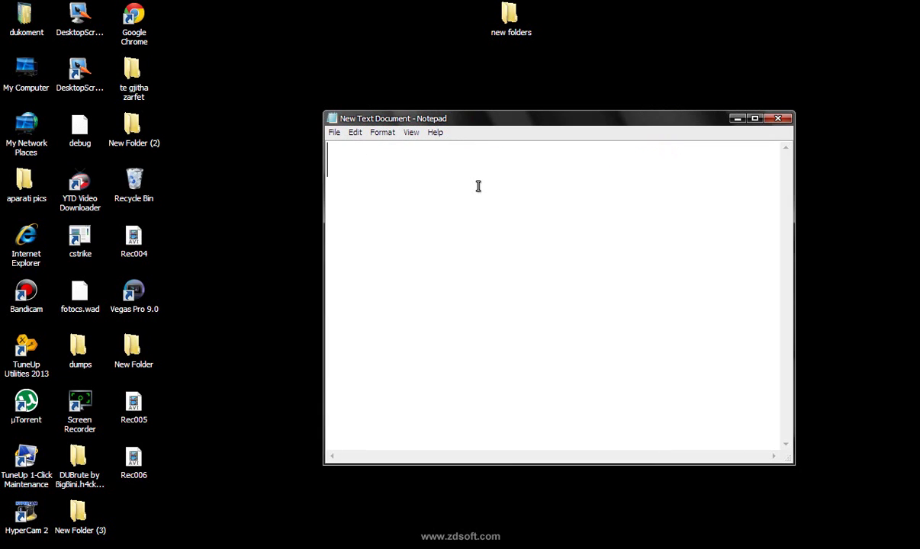
{"action": "type", "text": "Pershende"}
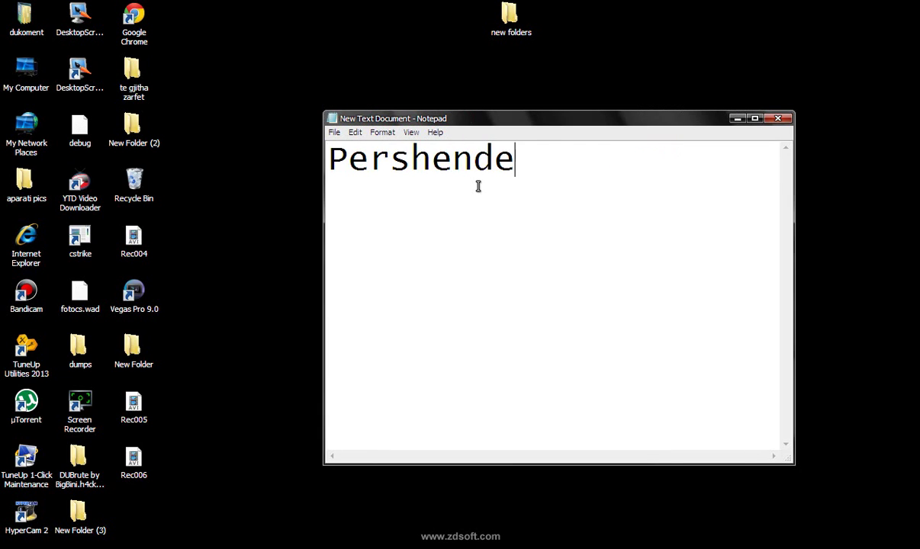
{"action": "type", "text": "tje !! n"}
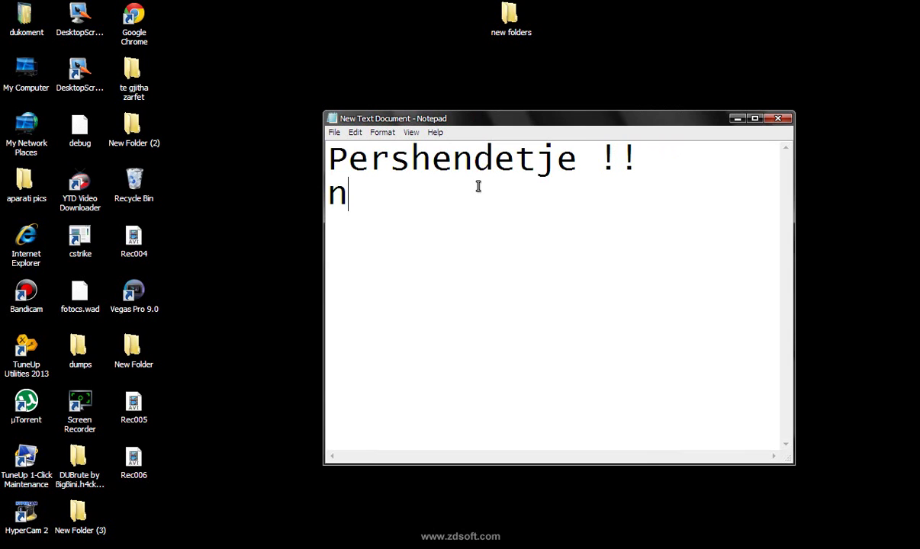
{"action": "type", "text": "ga mua b"}
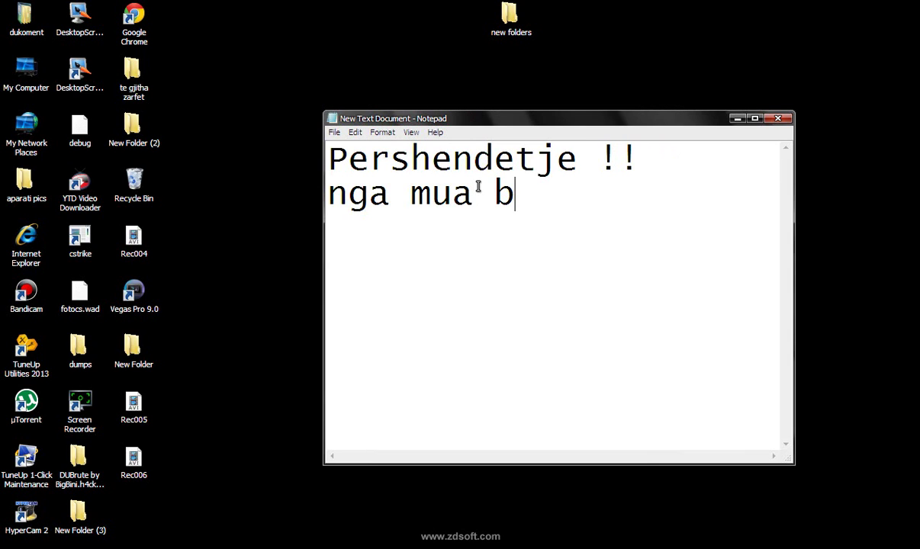
{"action": "type", "text": "osi i bu"}
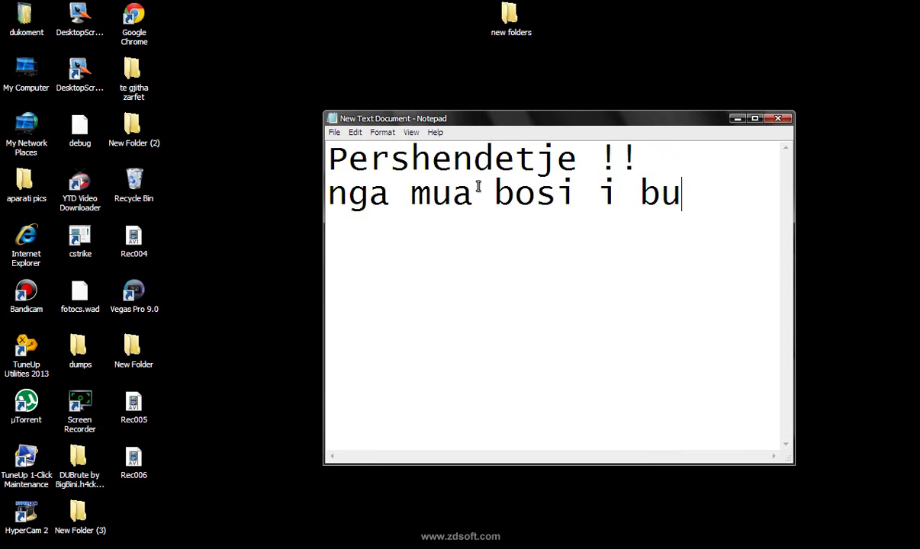
{"action": "type", "text": "kur sot do tj"}
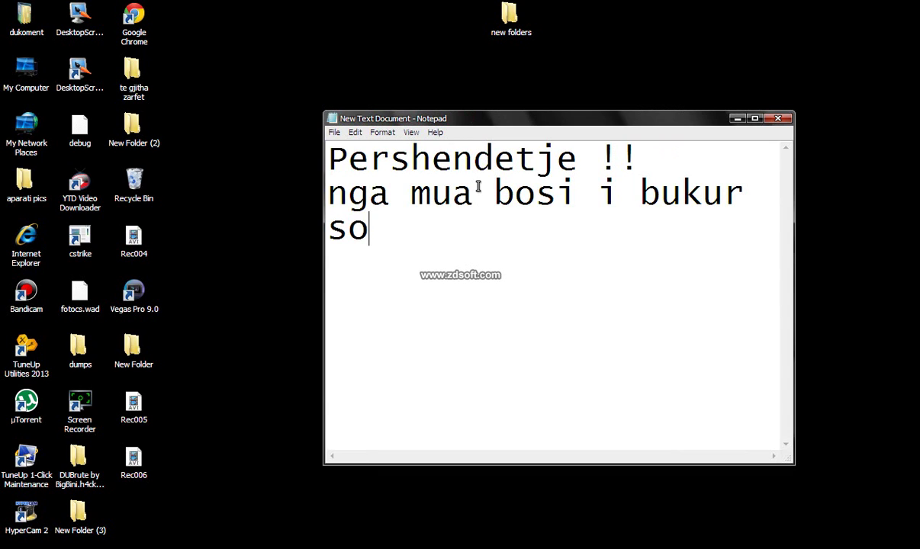
Step: Write "sot do tju tregoj" as the third line of the text
{"action": "type", "text": "u tre"}
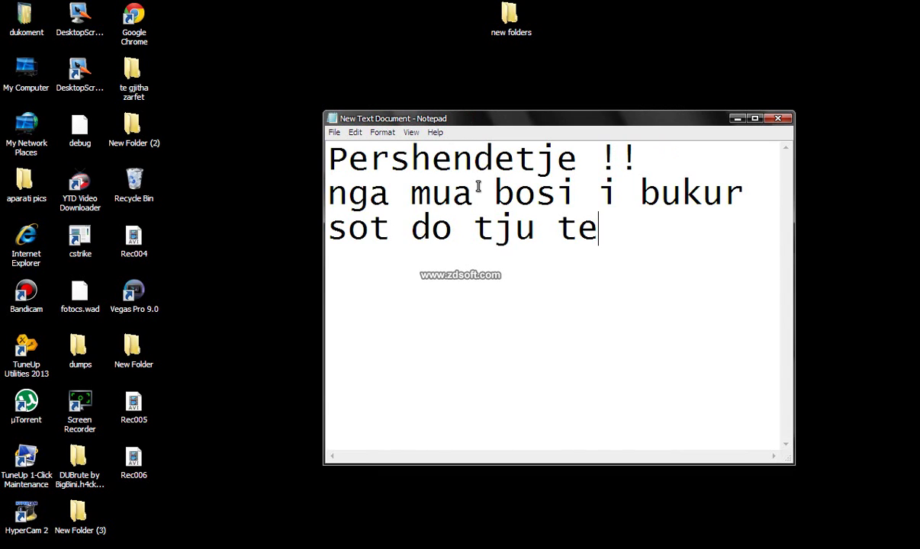
{"action": "key", "text": "BackSpace"}
{"action": "type", "text": "regoj se"}
{"action": "key", "text": "Return"}
{"action": "type", "text": "s"}
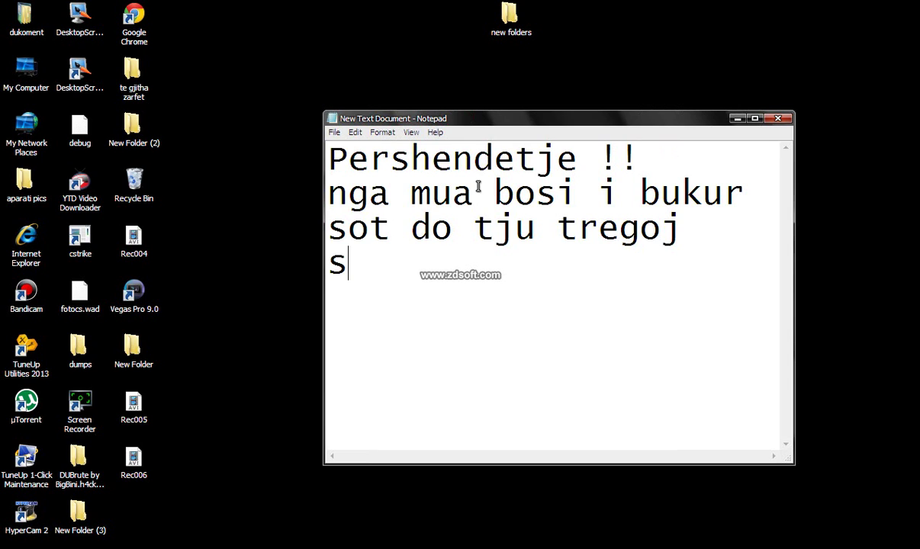
Step: Continue the introduction with the lines "se si te beni nje" and "server per cs1.6"
{"action": "type", "text": "e si r"}
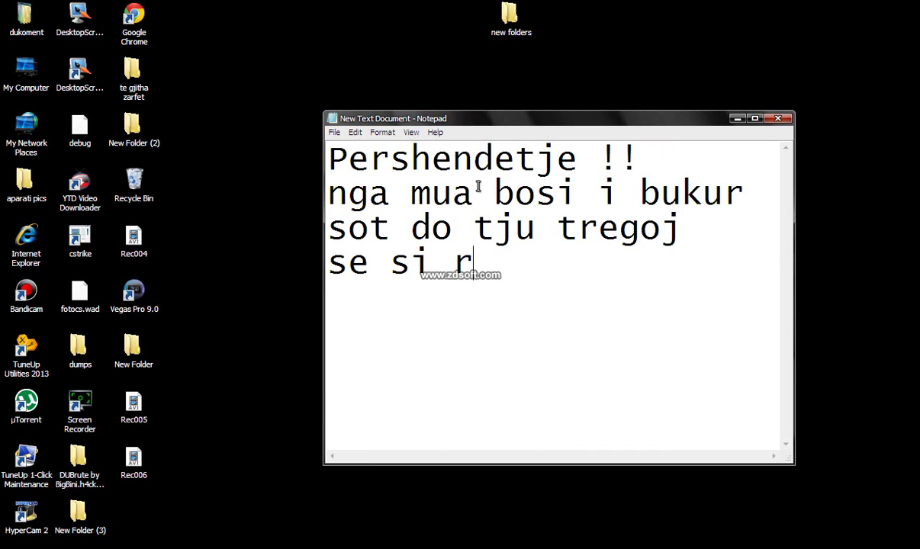
{"action": "key", "text": "BackSpace"}
{"action": "type", "text": "te beni "}
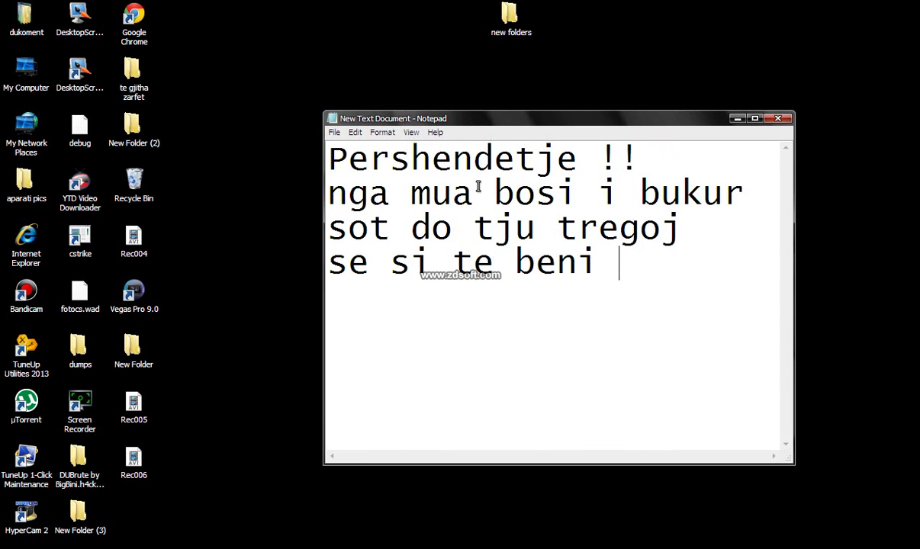
{"action": "type", "text": "nje"}
{"action": "key", "text": "Return"}
{"action": "type", "text": "se"}
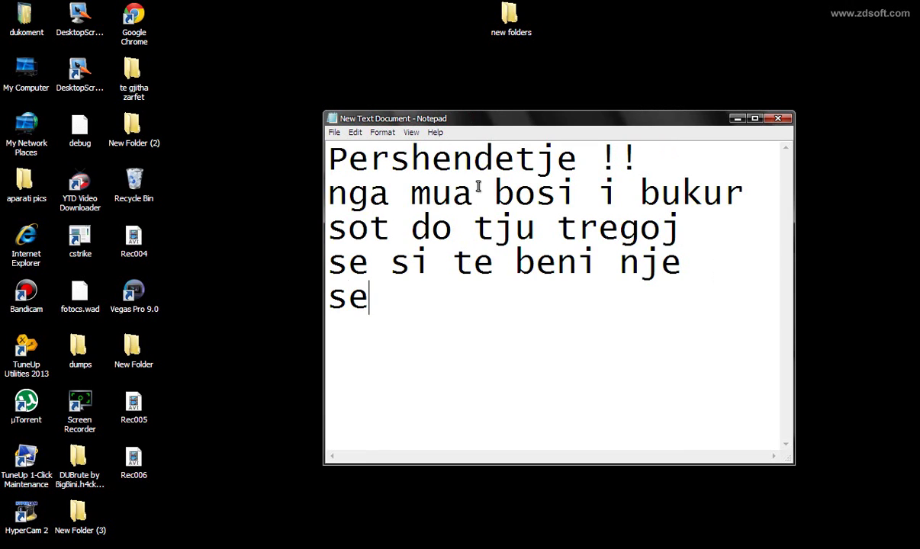
{"action": "type", "text": "rver per "}
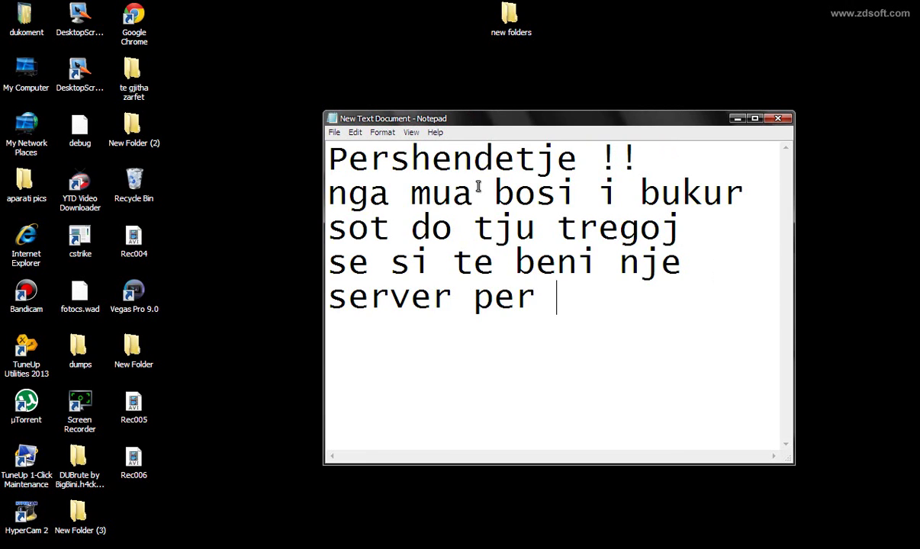
{"action": "type", "text": "cs1.6"}
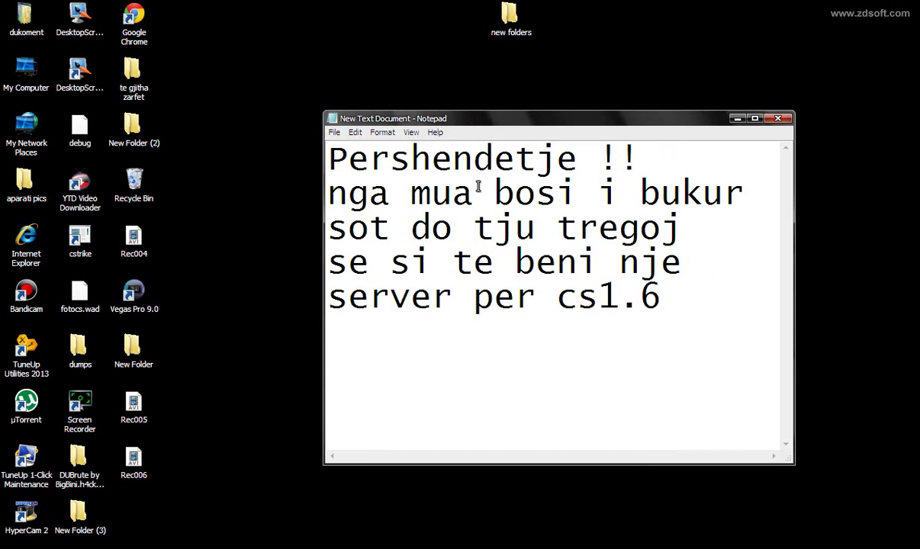
Step: Add a new line reading "(versioni ne anglisht" below the cs1.6 line, leaving the parenthesis open
{"action": "type", "text": "(versio"}
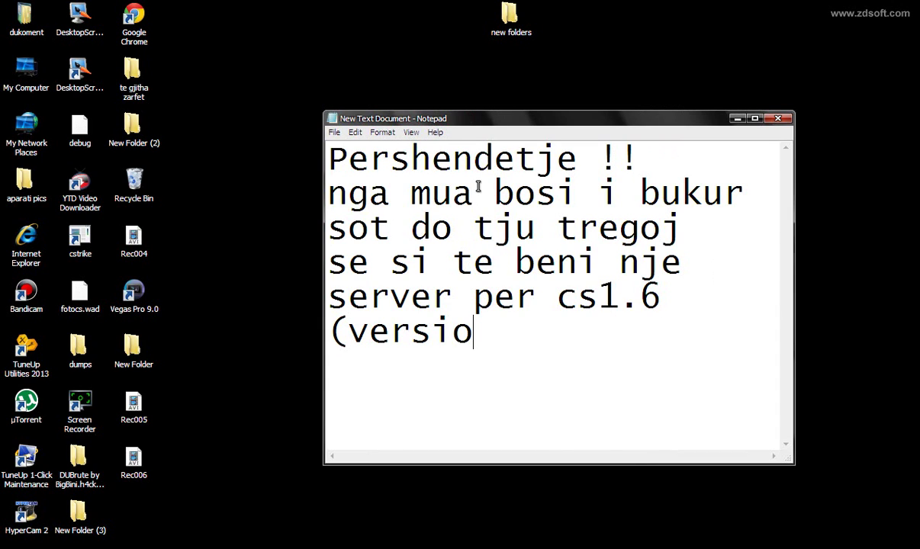
{"action": "type", "text": "ne ne a"}
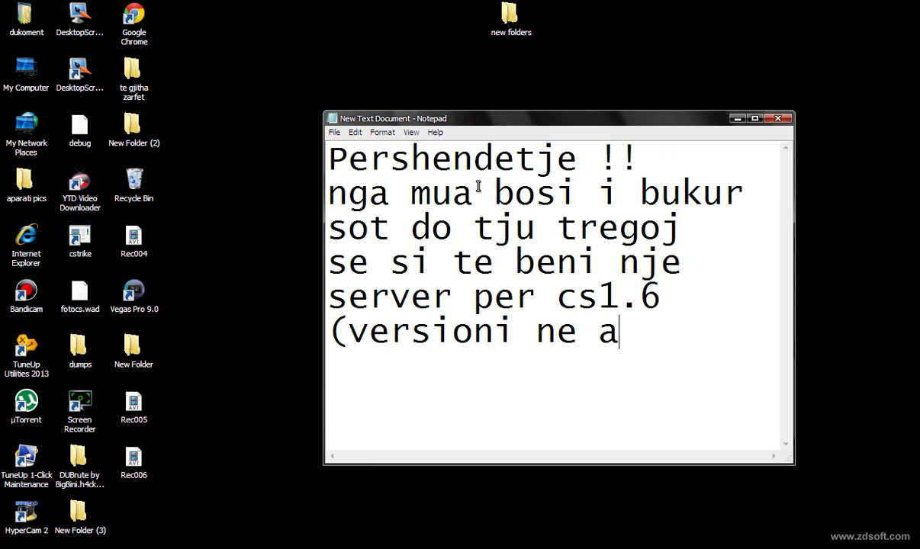
{"action": "type", "text": "nglisht"}
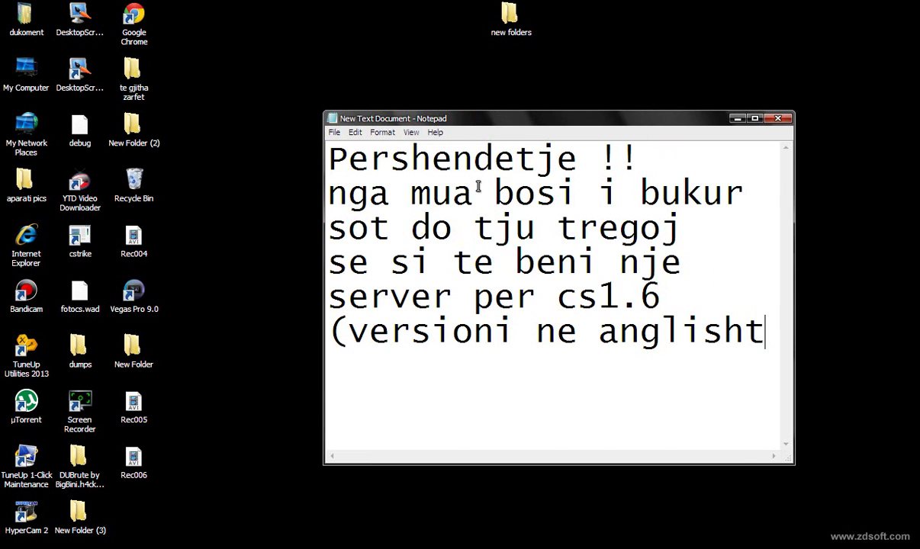
{"action": "type", "text": ")"}
{"action": "key", "text": "BackSpace"}
{"action": "key", "text": "Return"}
Step: Continue the parenthetical note with "pas kesaj video" on its own line
{"action": "type", "text": "ps"}
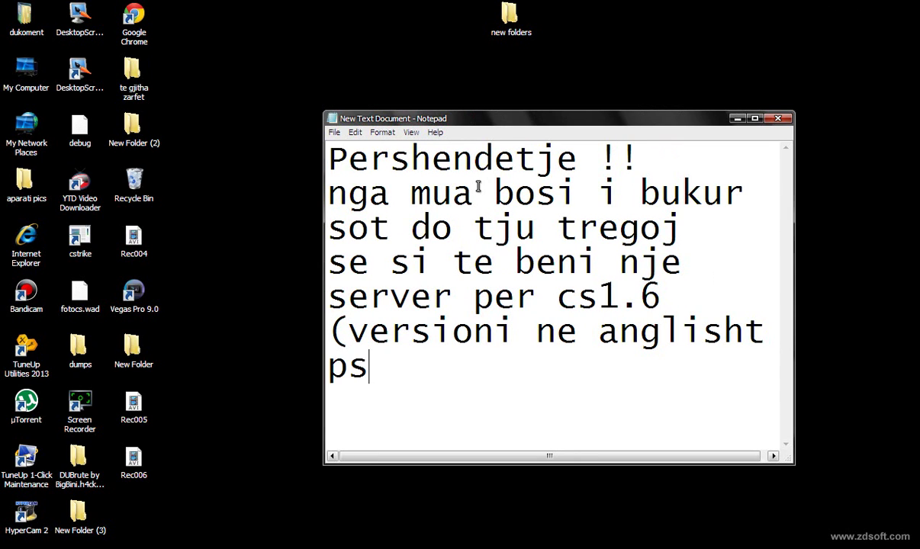
{"action": "key", "text": "BackSpace"}
{"action": "key", "text": "BackSpace"}
{"action": "type", "text": "pas ke"}
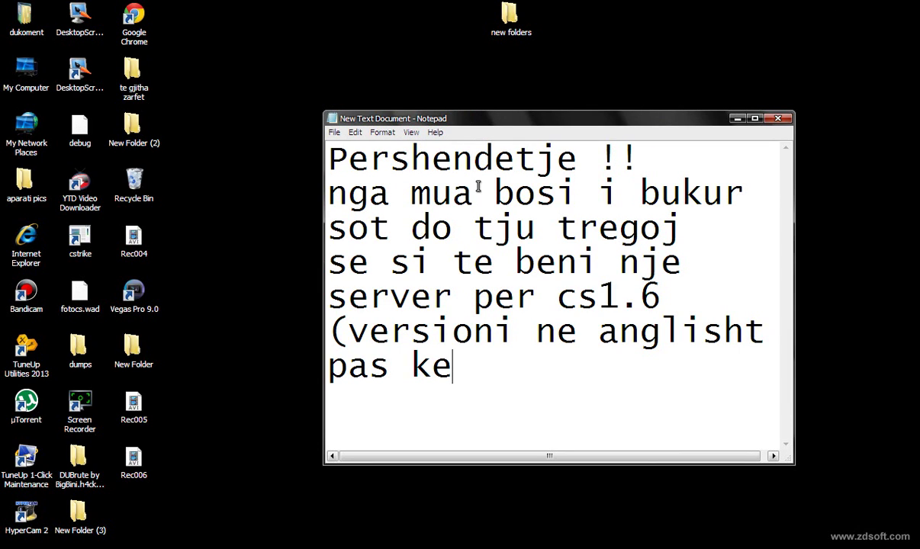
{"action": "type", "text": "saj video"}
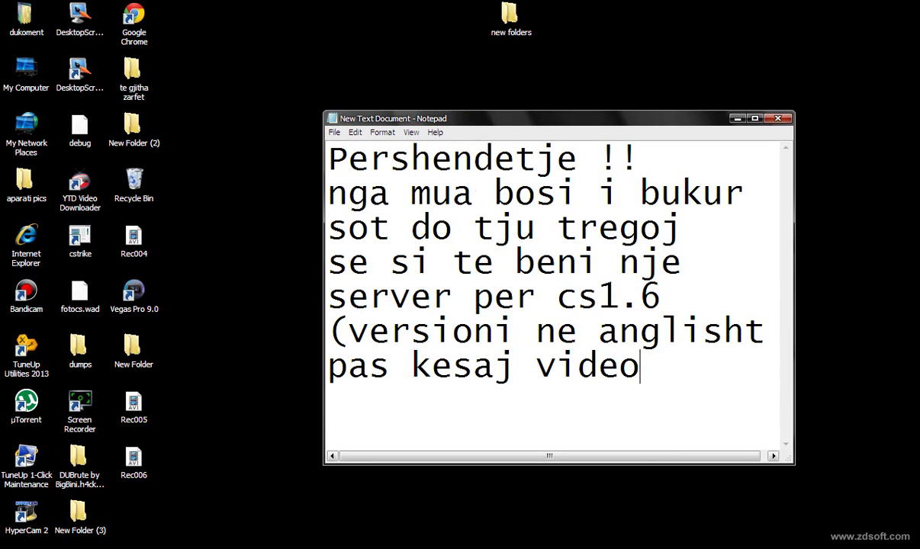
{"action": "type", "text": ") E"}
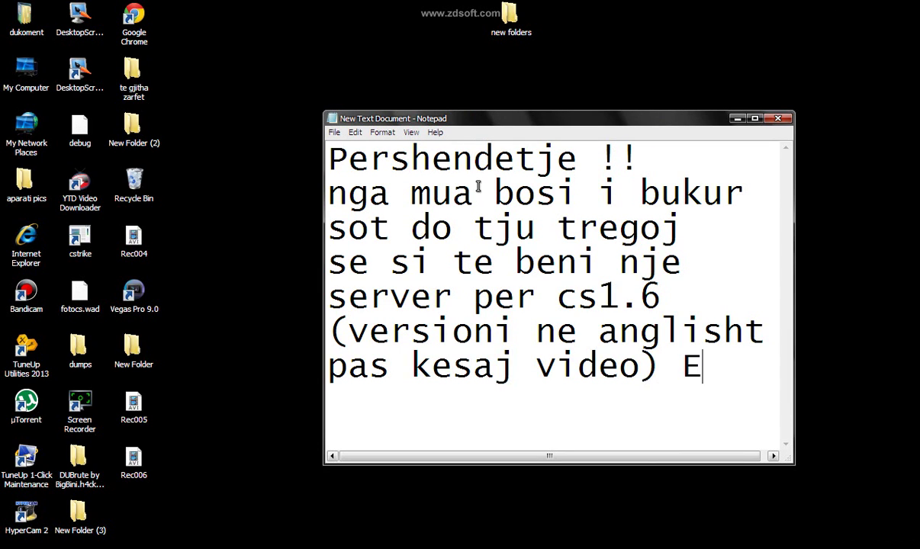
{"action": "key", "text": "BackSpace"}
{"action": "key", "text": "BackSpace"}
{"action": "key", "text": "BackSpace"}
{"action": "type", "text": "n"}
{"action": "type", "text": "e"}
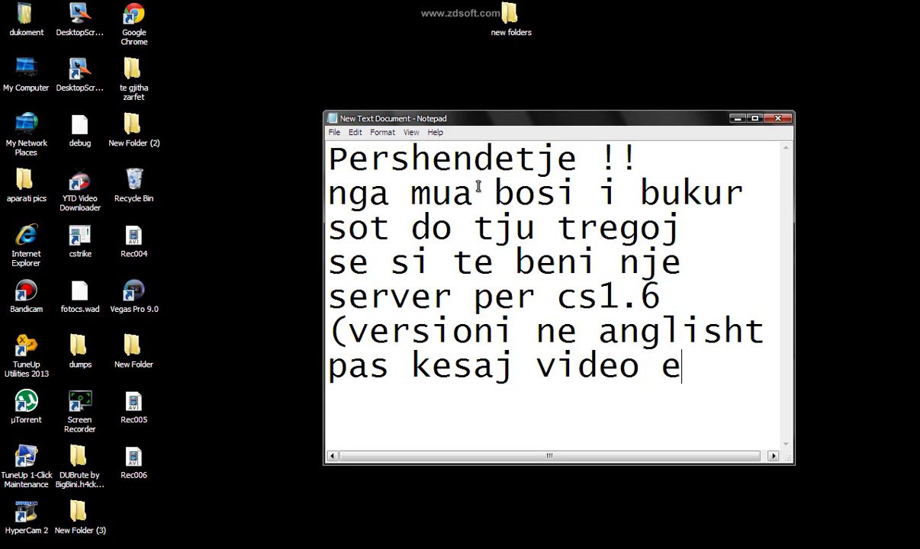
{"action": "type", "text": " angl"}
{"action": "key", "text": "BackSpace"}
{"action": "key", "text": "BackSpace"}
{"action": "key", "text": "BackSpace"}
{"action": "key", "text": "BackSpace"}
{"action": "key", "text": "BackSpace"}
Step: Close the parenthetical note with "english version )" on a separate line and start a new line
{"action": "type", "text": "english"}
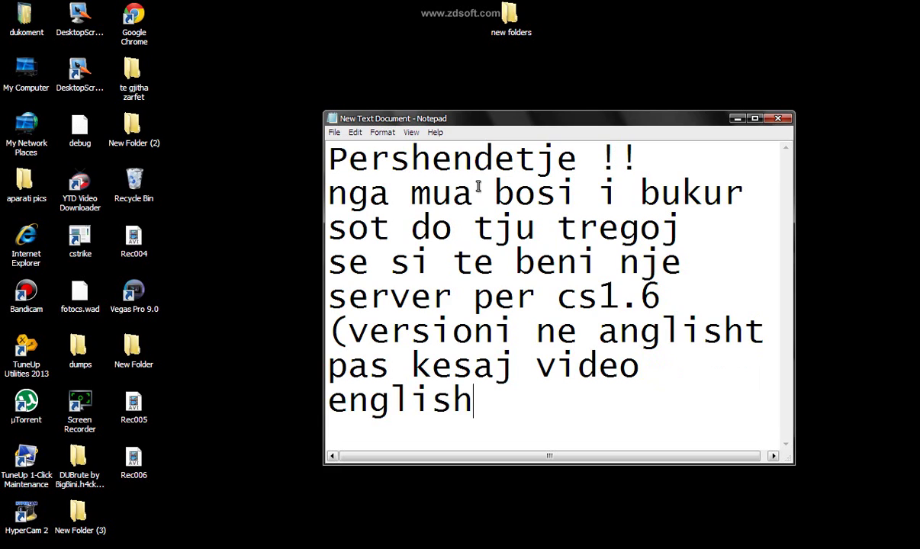
{"action": "type", "text": " versione"}
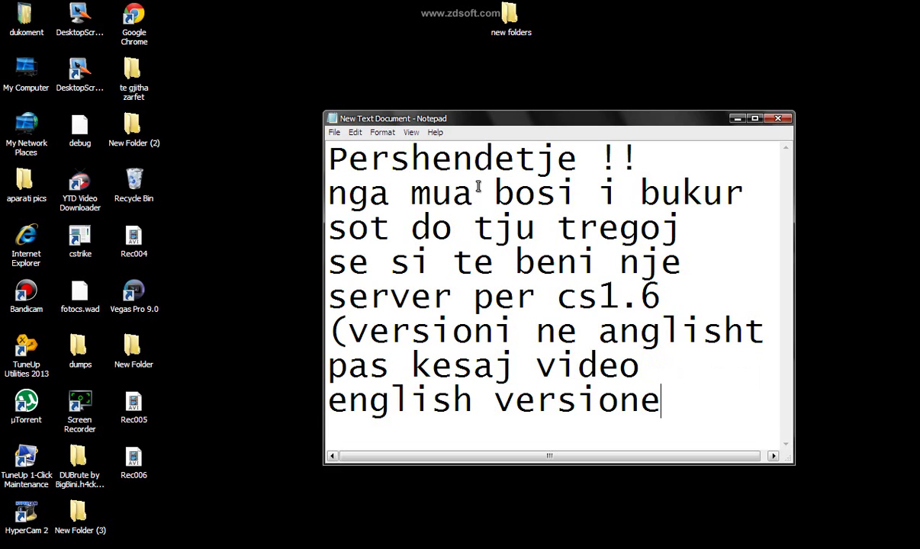
{"action": "key", "text": "BackSpace"}
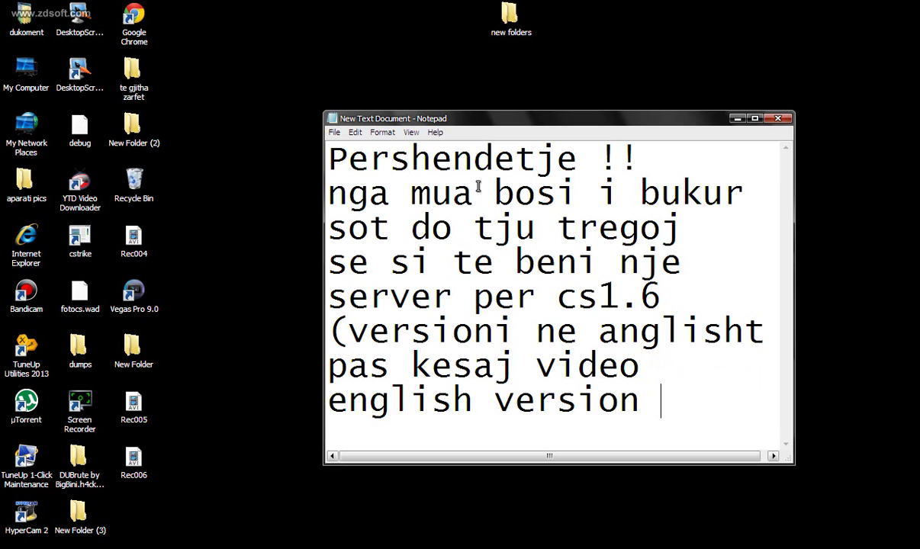
{"action": "type", "text": ")"}
{"action": "key", "text": "Return"}
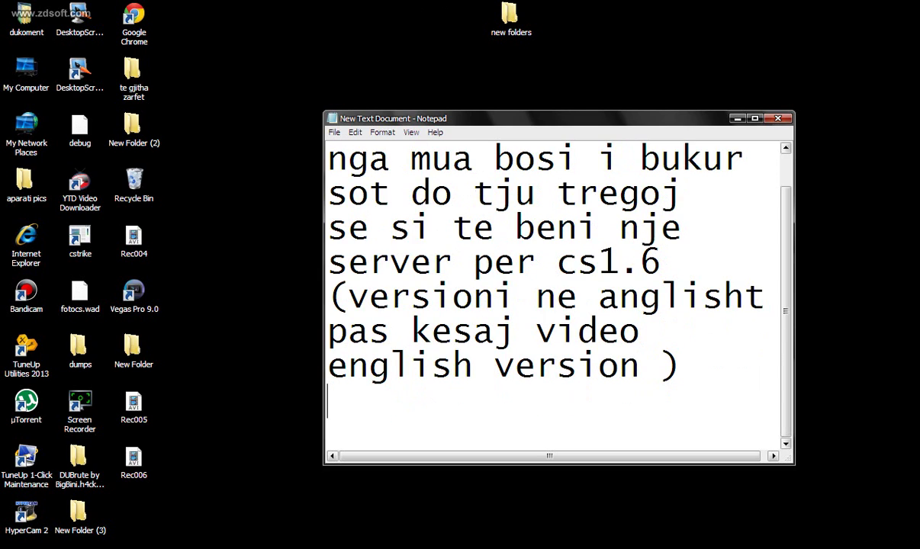
Step: Write the first numbered instruction, "1) krijoni nje folder"
{"action": "type", "text": "10"}
{"action": "key", "text": "BackSpace"}
{"action": "type", "text": "0"}
{"action": "key", "text": "BackSpace"}
{"action": "type", "text": ") krijoni"}
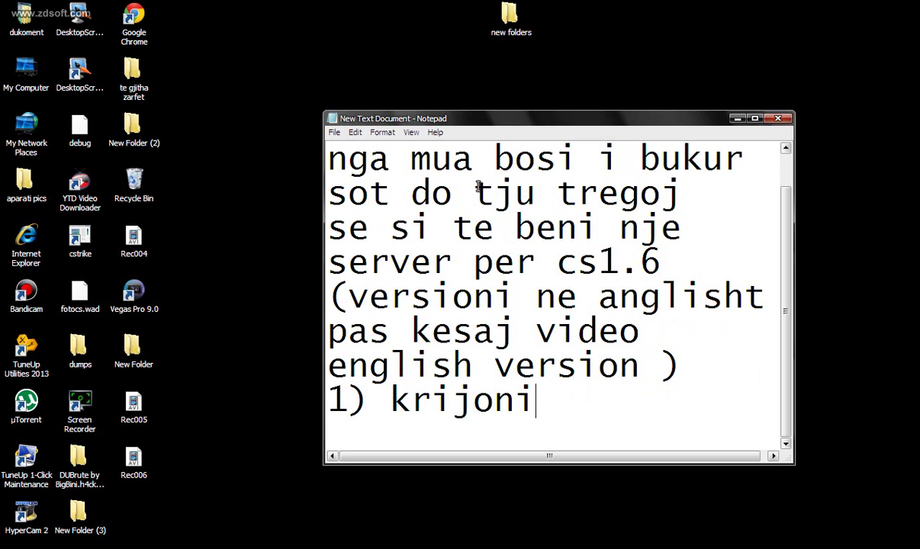
{"action": "type", "text": " nje folr"}
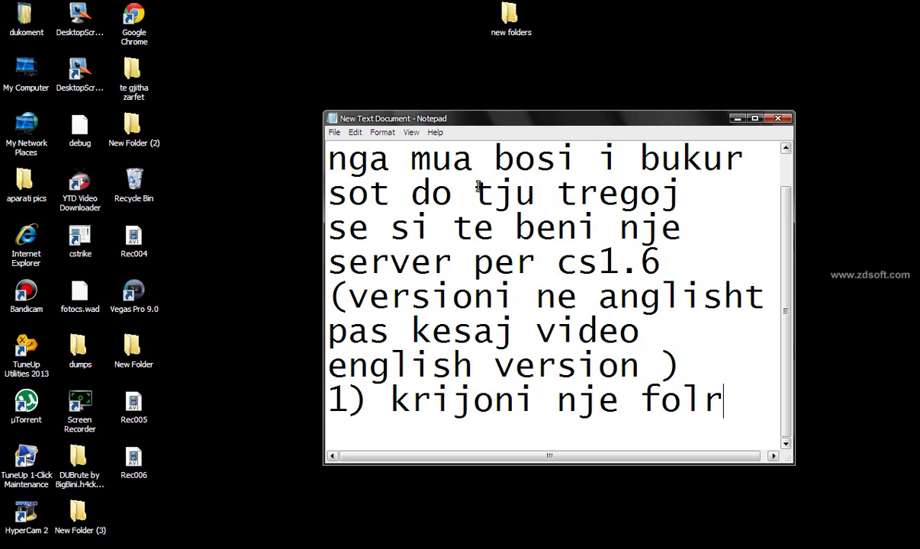
{"action": "key", "text": "BackSpace"}
{"action": "type", "text": "se"}
{"action": "key", "text": "BackSpace"}
{"action": "key", "text": "BackSpace"}
{"action": "type", "text": "der"}
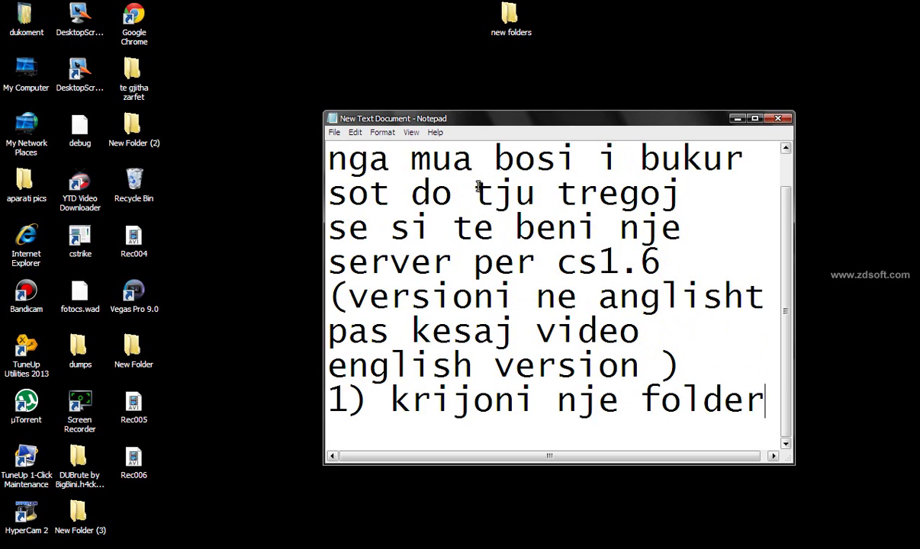
Step: Continue the first instruction with "me emrin HLDS ne" and "desktopin tuaj" on two separate lines
{"action": "key", "text": "Return"}
{"action": "type", "text": "me emrin "}
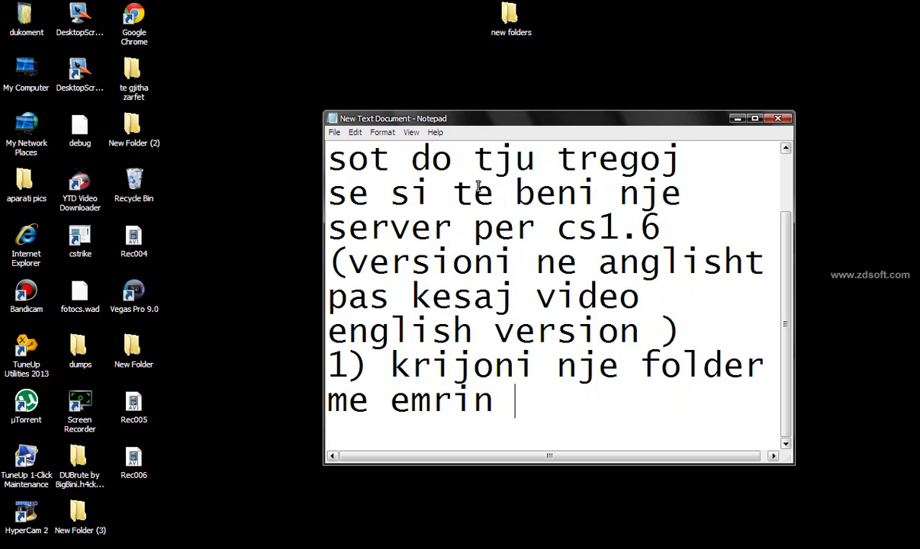
{"action": "type", "text": "HLS"}
{"action": "key", "text": "BackSpace"}
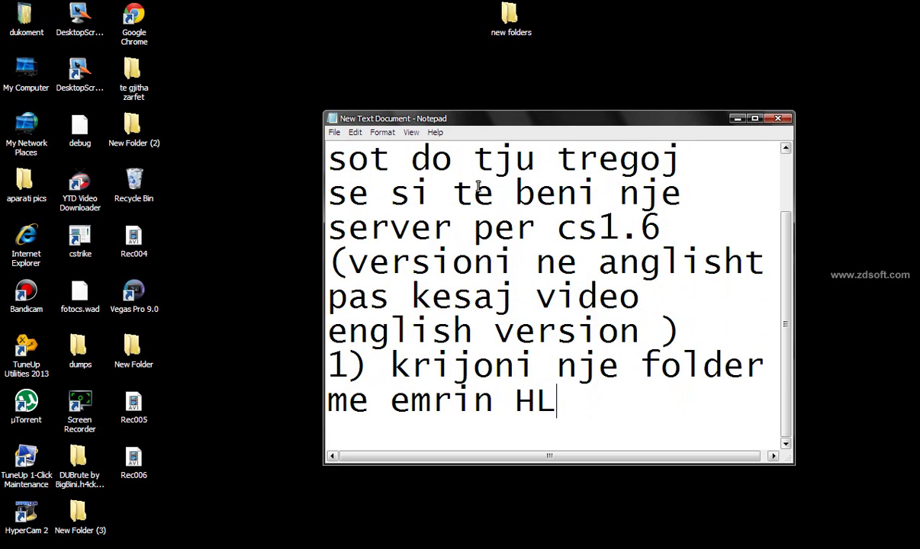
{"action": "type", "text": "DSA"}
{"action": "type", "text": "ne"}
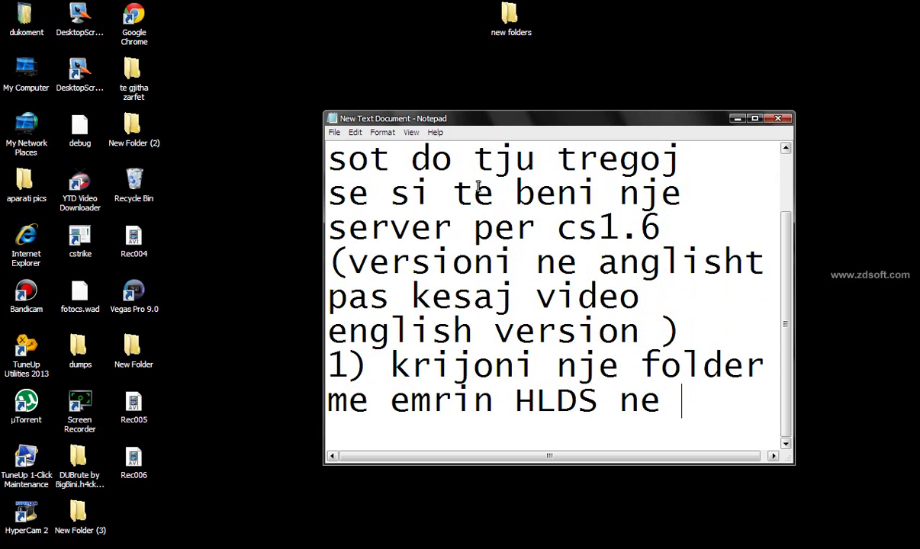
{"action": "key", "text": "Return"}
{"action": "type", "text": "deskt"}
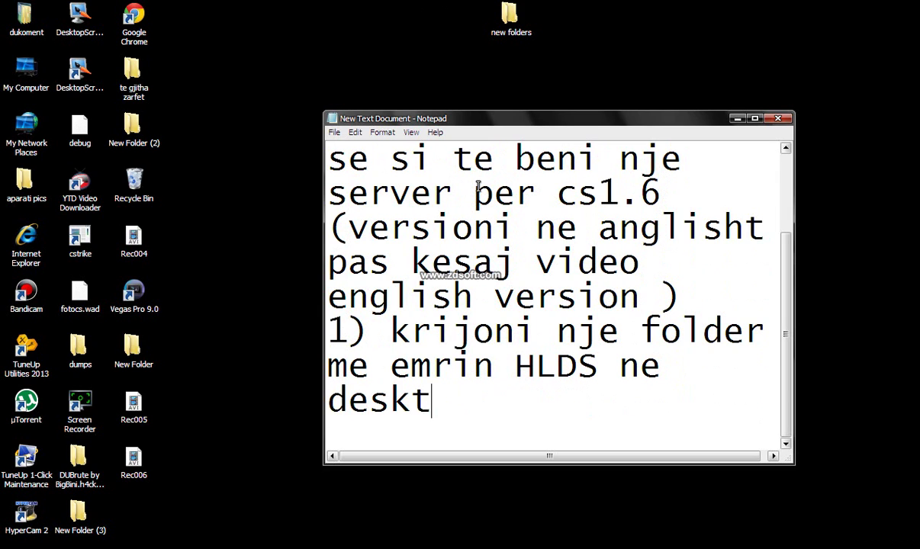
{"action": "type", "text": "opin tuaj"}
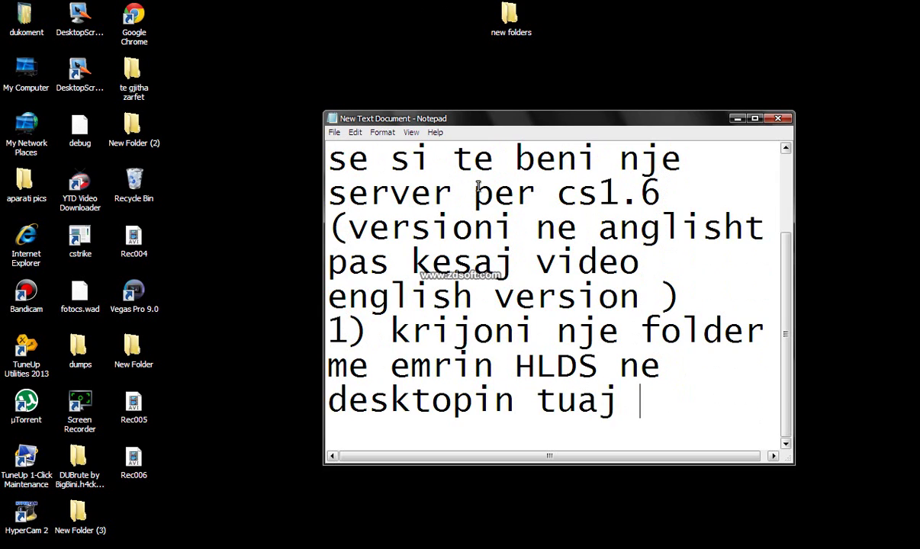
Step: Create a new folder on the desktop and name it HLDS
{"action": "left_click", "coordinate": [233, 261]}
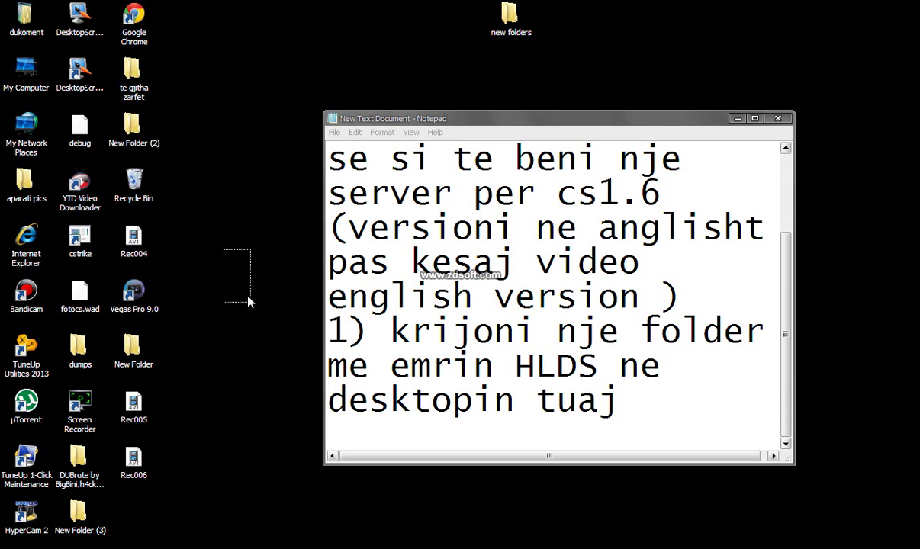
{"action": "left_click_drag", "start_coordinate": [248, 302], "coordinate": [250, 304]}
{"action": "right_click", "coordinate": [249, 299]}
{"action": "mouse_move", "coordinate": [278, 414]}
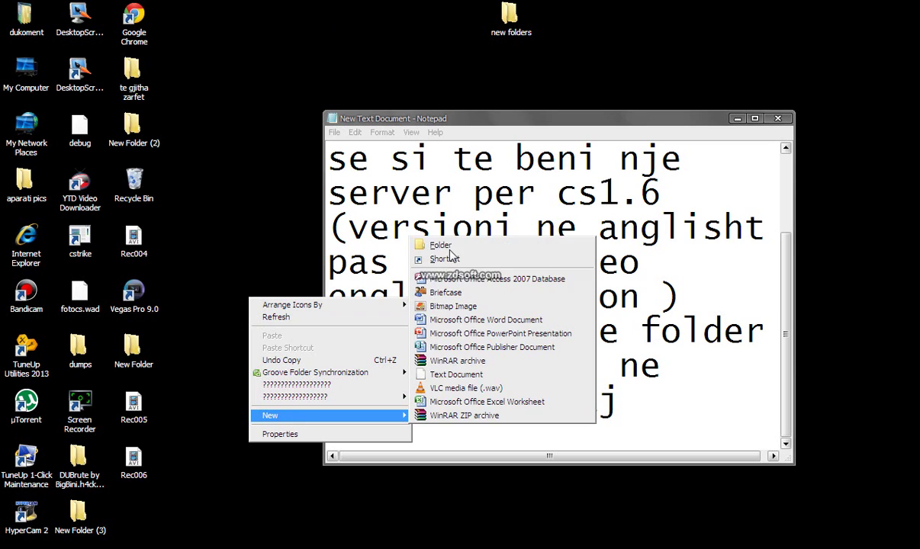
{"action": "left_click", "coordinate": [450, 244]}
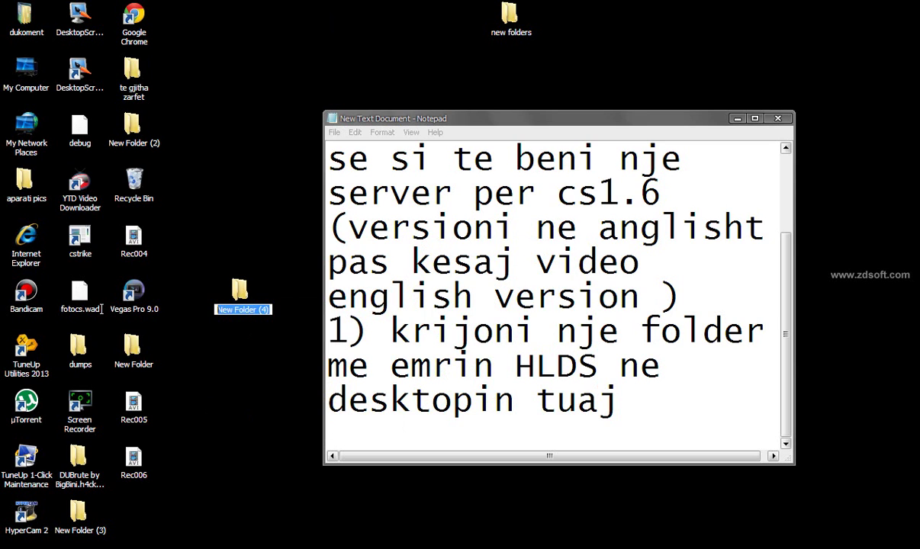
{"action": "type", "text": "HLS"}
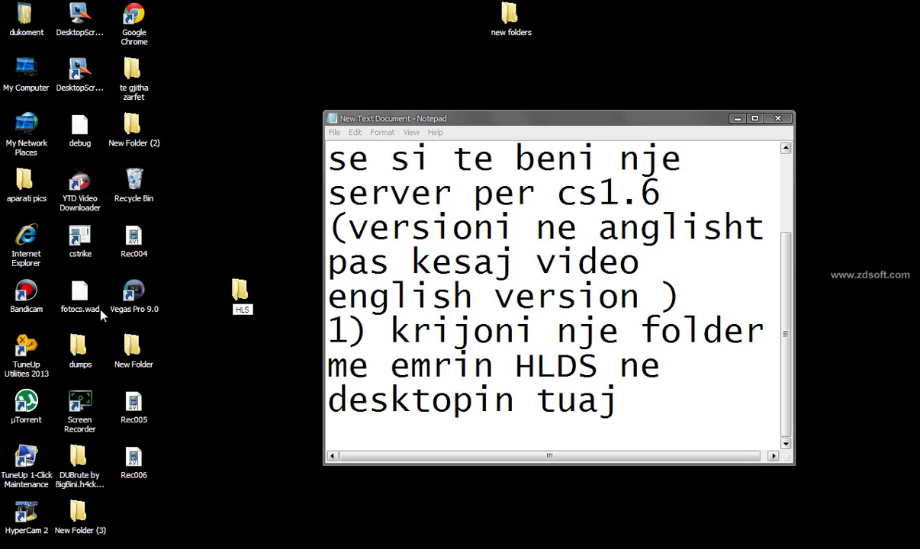
{"action": "key", "text": "BackSpace"}
{"action": "type", "text": "d"}
{"action": "key", "text": "BackSpace"}
{"action": "type", "text": "DS"}
{"action": "key", "text": "Return"}
{"action": "key", "text": "F2"}
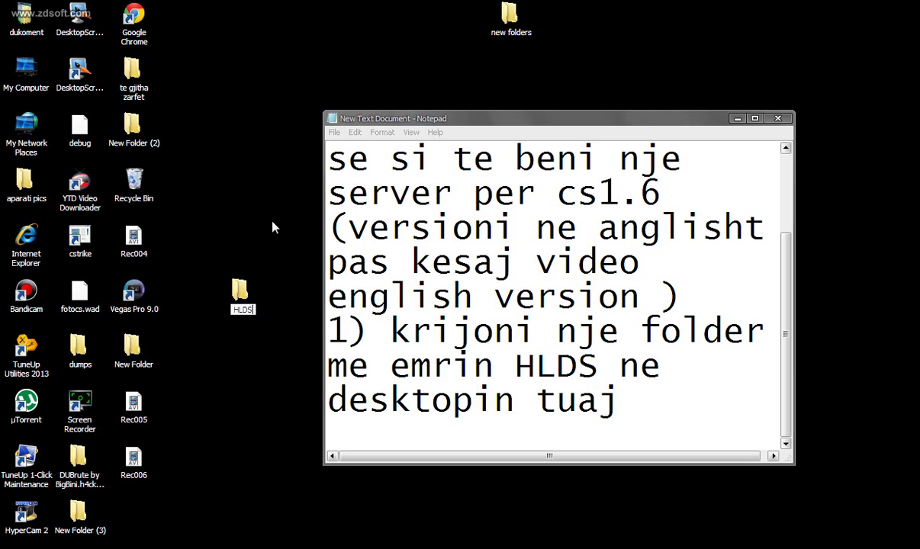
Step: Return to the Notepad text, end the folder instruction with "!!" and add the line "ok tani na duhet"
{"action": "left_click", "coordinate": [663, 408]}
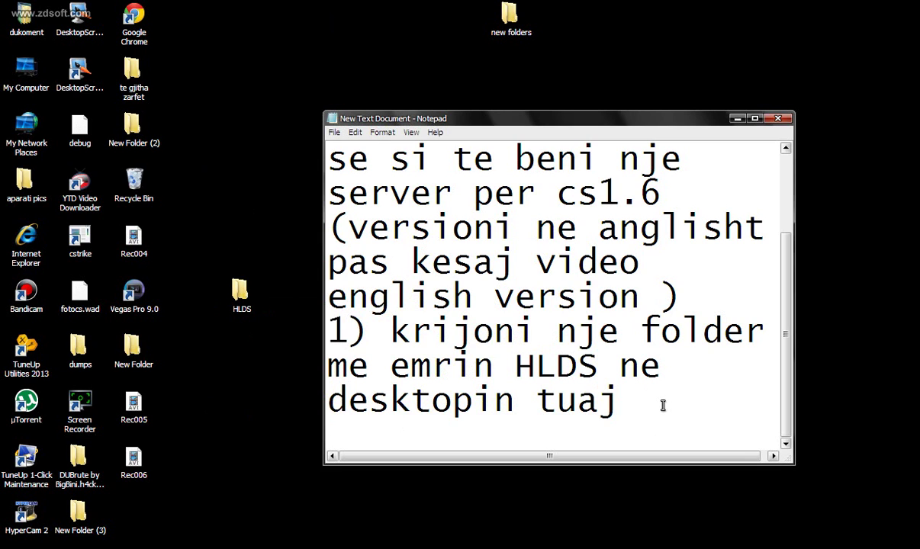
{"action": "type", "text": "!!"}
{"action": "key", "text": "Return"}
{"action": "type", "text": "ok ta"}
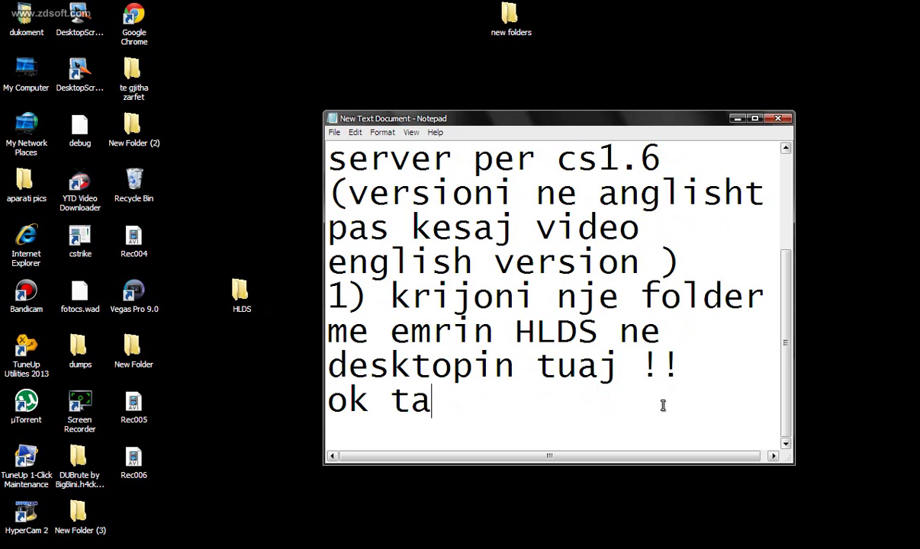
{"action": "type", "text": "ni na duhet"}
{"action": "key", "text": "Return"}
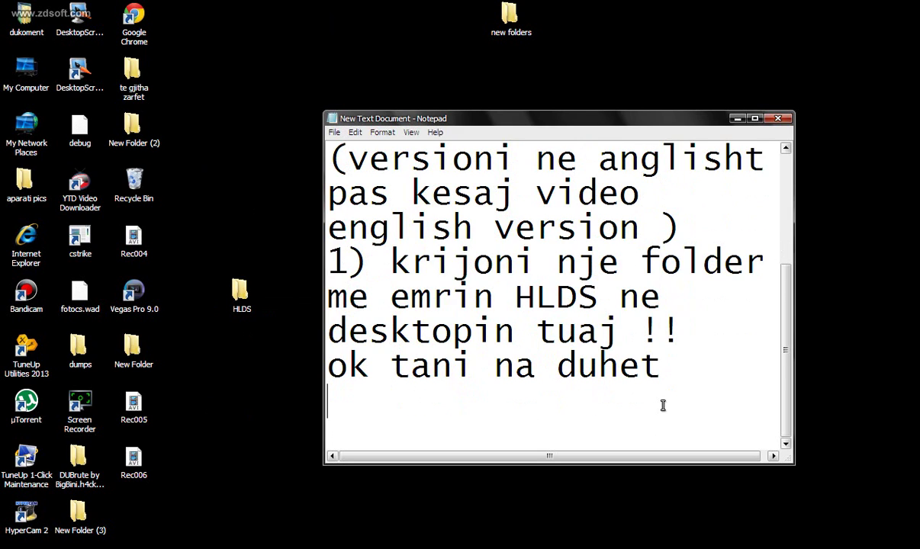
{"action": "type", "text": "te hyme"}
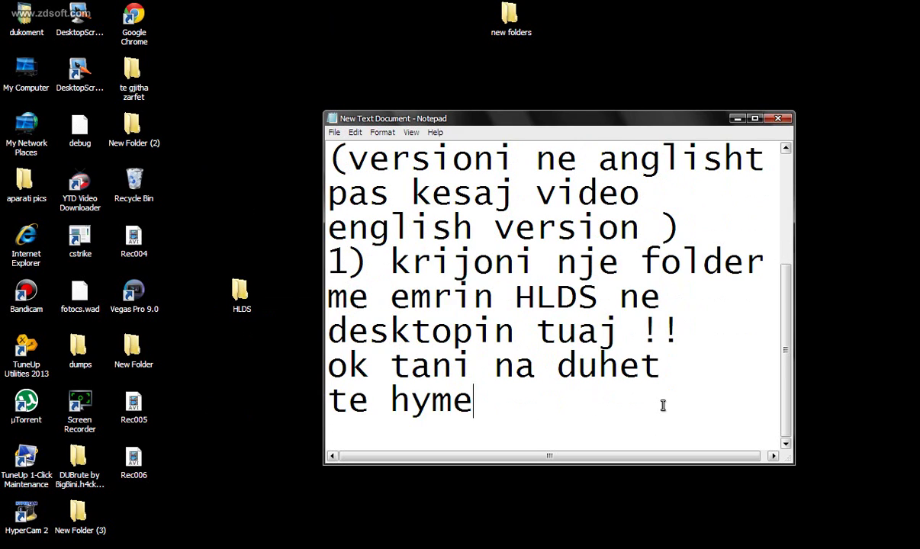
{"action": "type", "text": " ne adressen"}
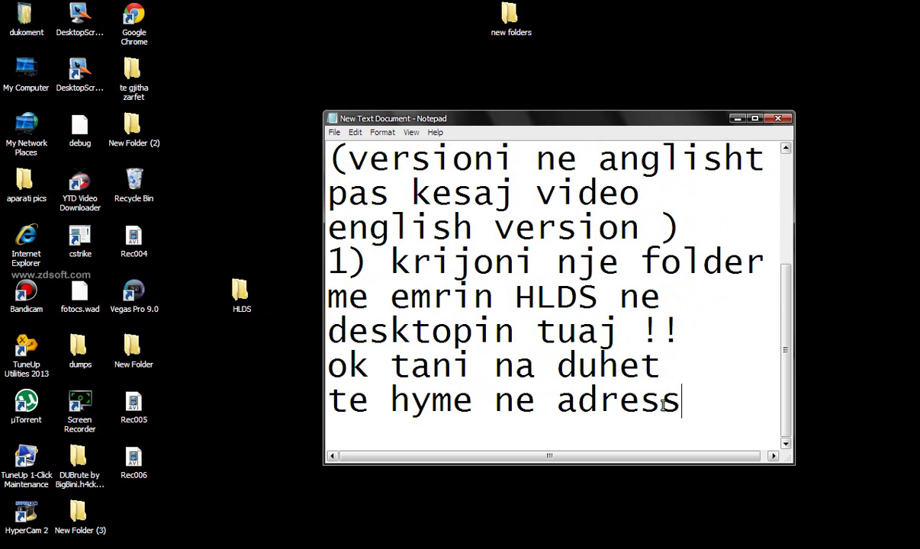
{"action": "key", "text": "Return"}
{"action": "type", "text": "w"}
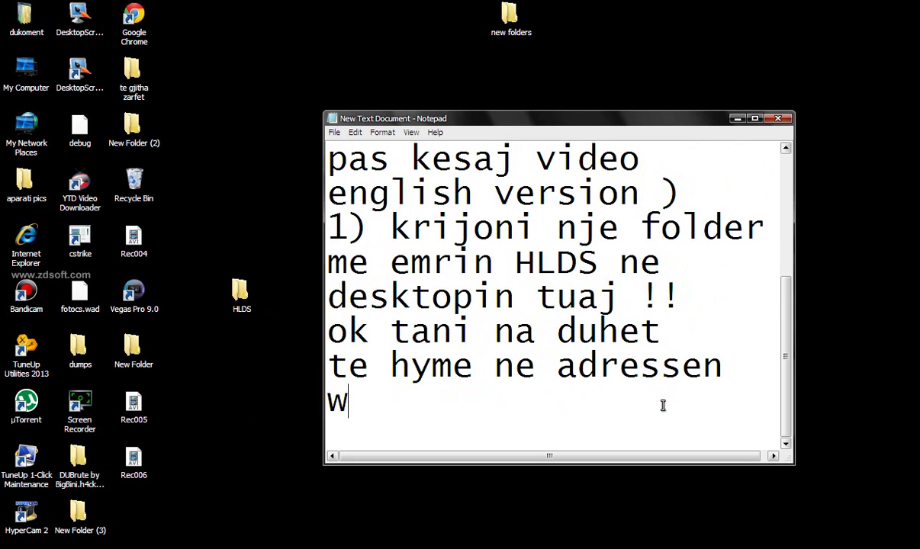
{"action": "type", "text": "ww.tutoriale-sq"}
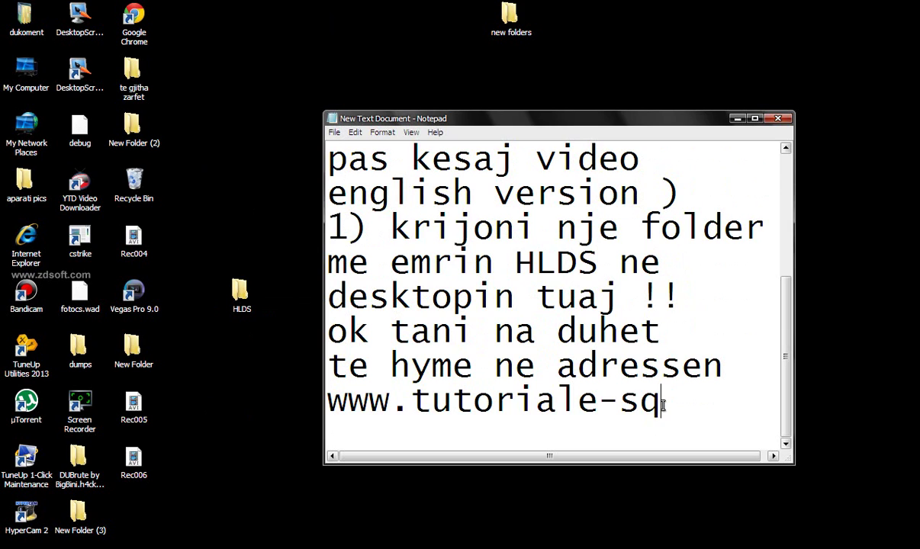
{"action": "key", "text": "BackSpace"}
{"action": "type", "text": "hqip.tk"}
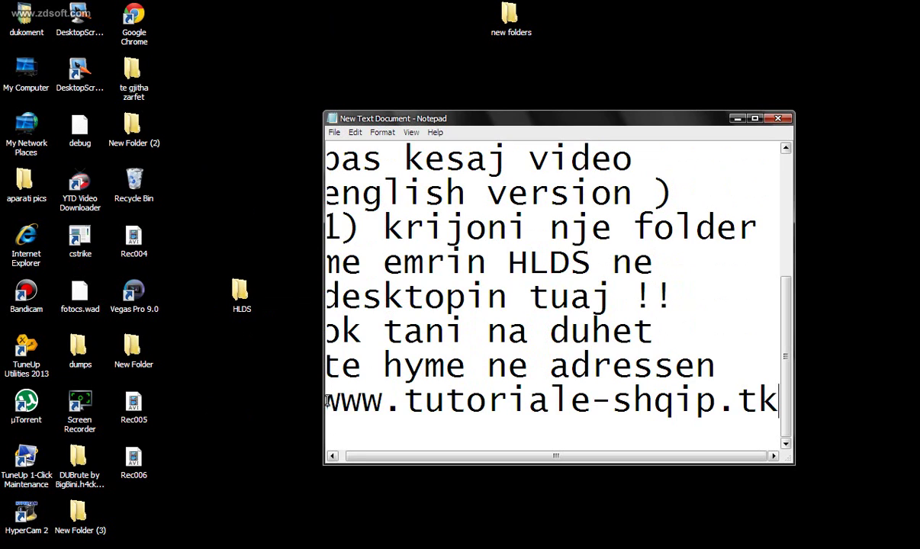
{"action": "left_click_drag", "start_coordinate": [327, 402], "coordinate": [881, 409]}
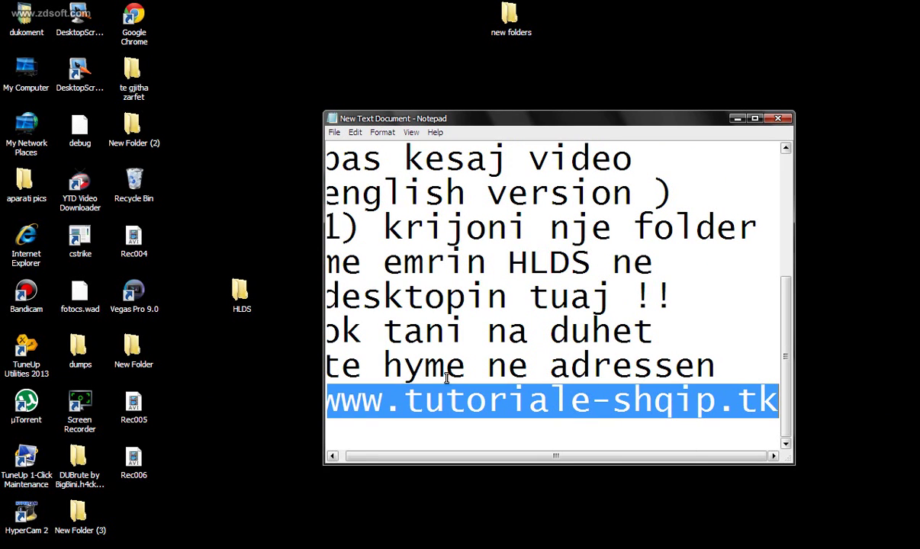
{"action": "left_click", "coordinate": [412, 402]}
{"action": "left_click_drag", "start_coordinate": [758, 401], "coordinate": [776, 402]}
{"action": "left_click", "coordinate": [778, 399]}
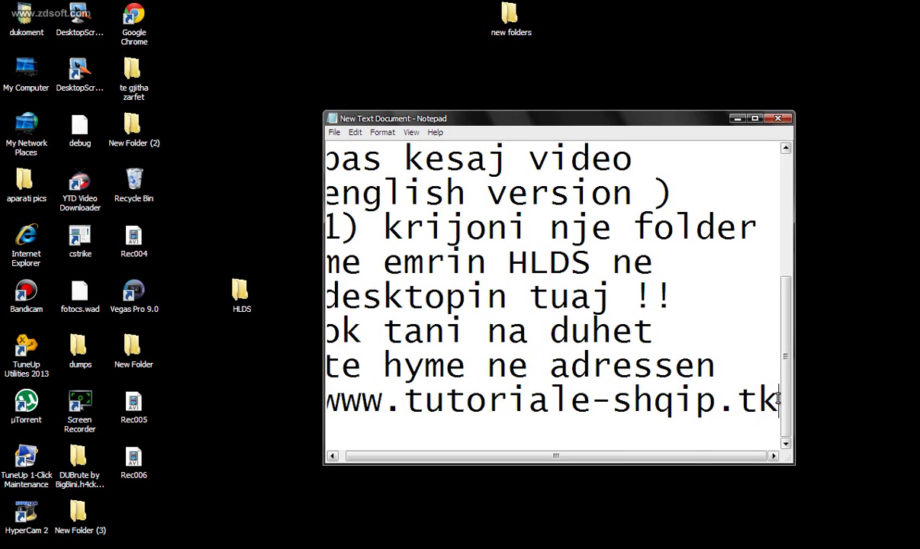
Step: Add the line "dhe do te shkarkojme" below the web address
{"action": "key", "text": "Return"}
{"action": "type", "text": "dhe "}
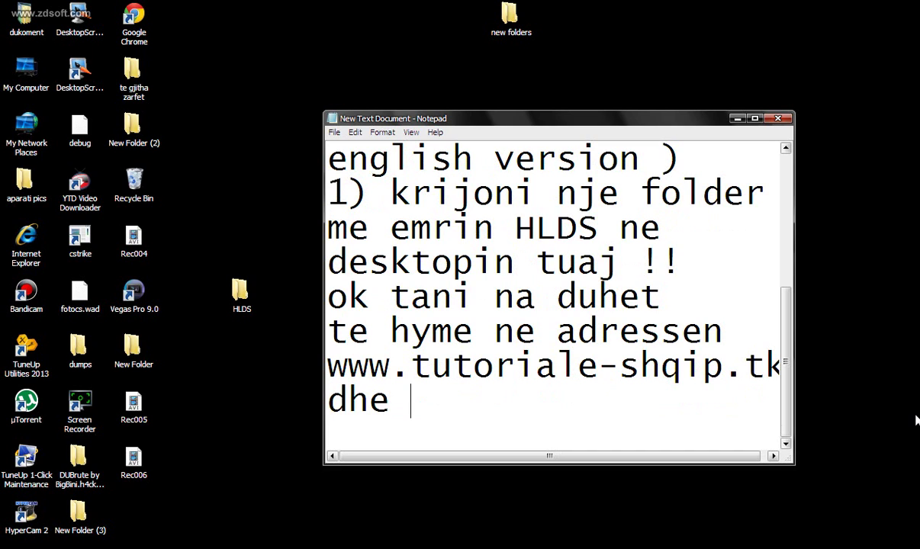
{"action": "type", "text": "do te shkarkojme"}
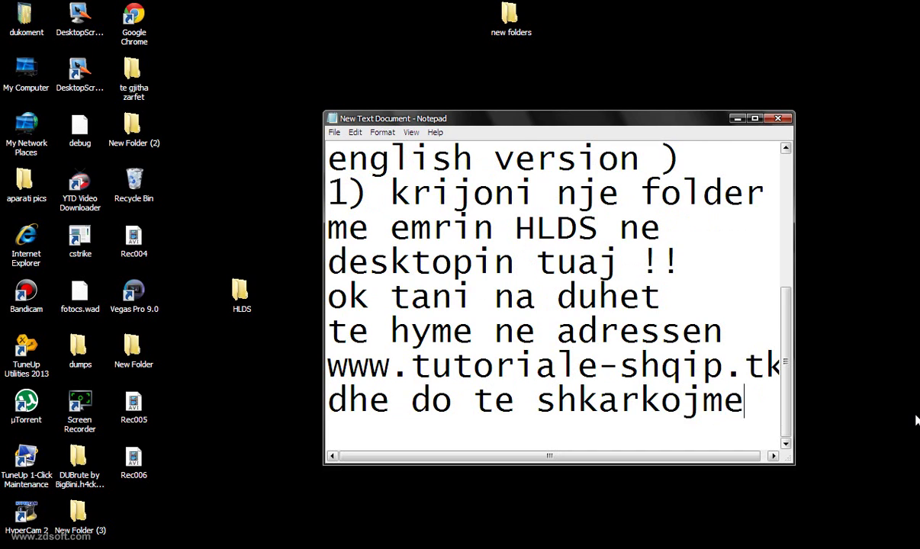
Step: Write "ao qe ne na duhen per serverin" on the following line and start a new line
{"action": "key", "text": "Return"}
{"action": "type", "text": "ao qe ne"}
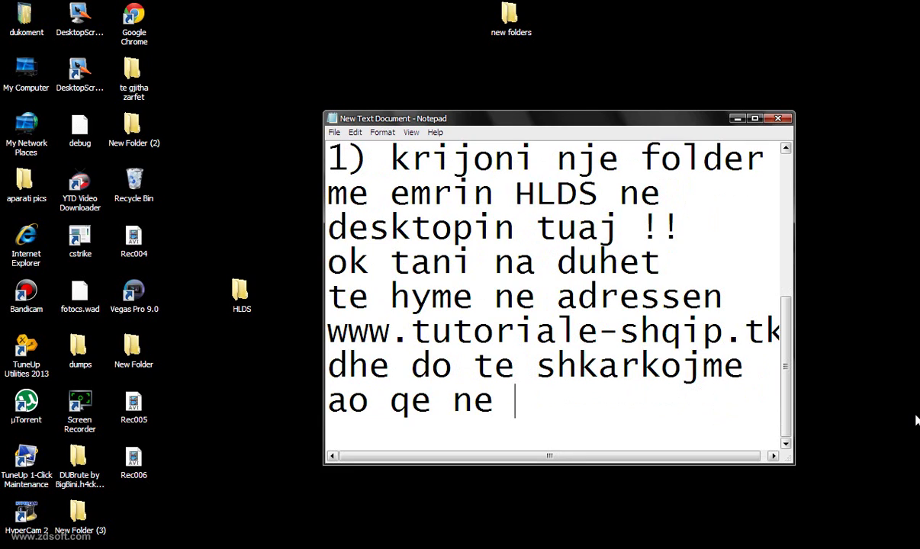
{"action": "type", "text": " na duhet"}
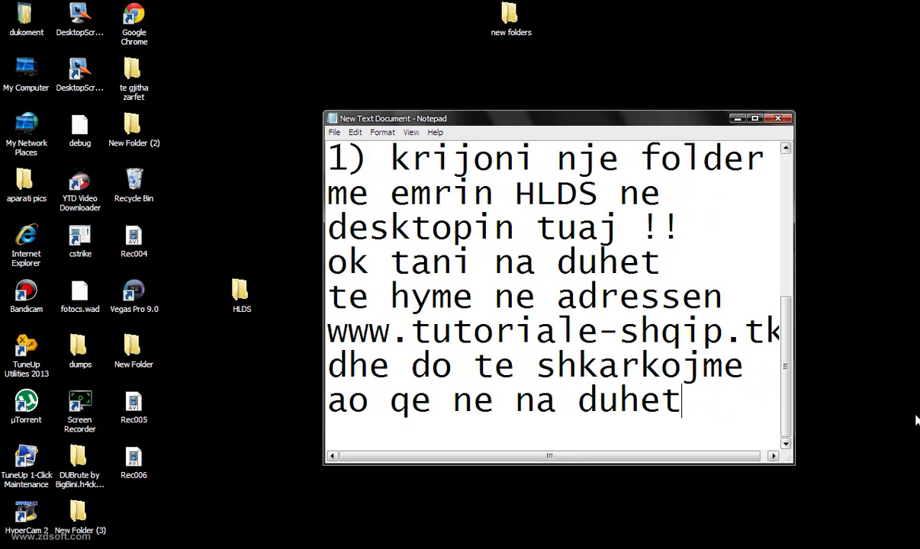
{"action": "key", "text": "BackSpace"}
{"action": "type", "text": "n pe"}
{"action": "key", "text": "BackSpace"}
{"action": "key", "text": "BackSpace"}
{"action": "type", "text": "per "}
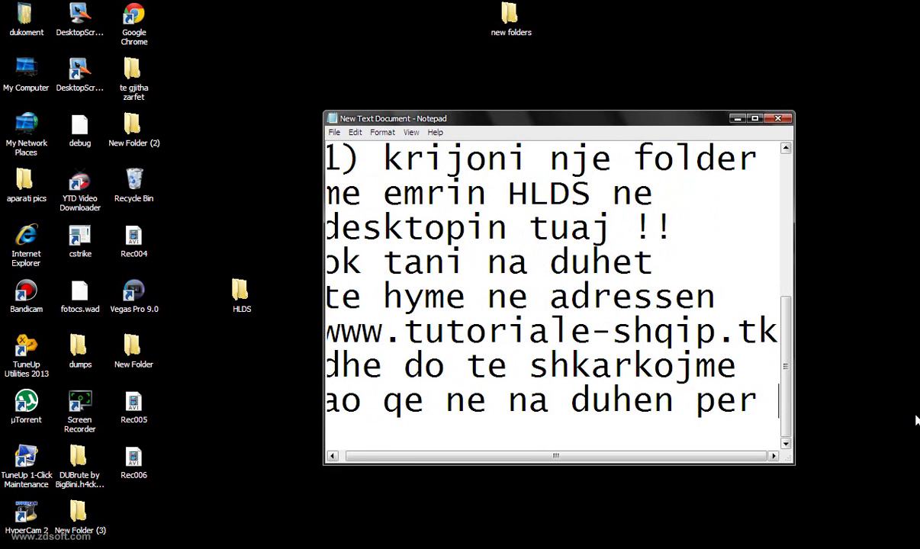
{"action": "type", "text": "serverin"}
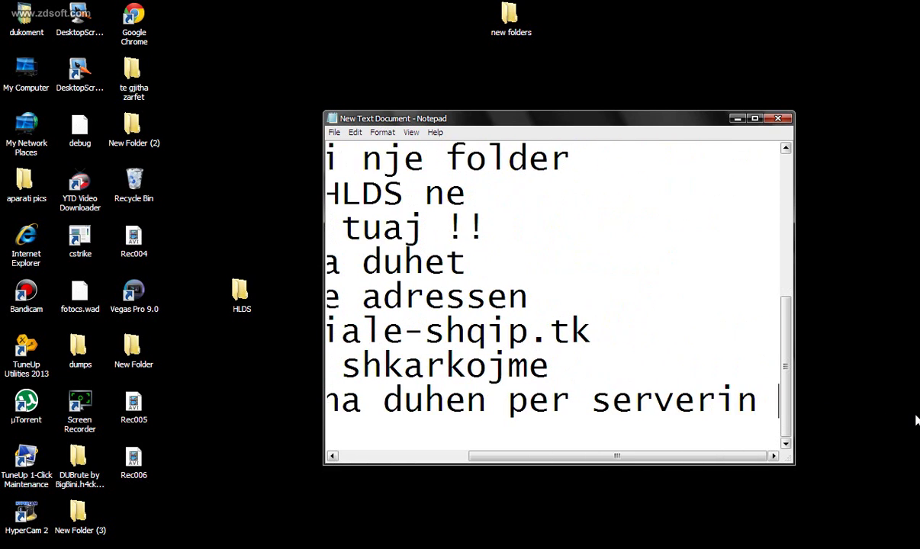
{"action": "key", "text": "Return"}
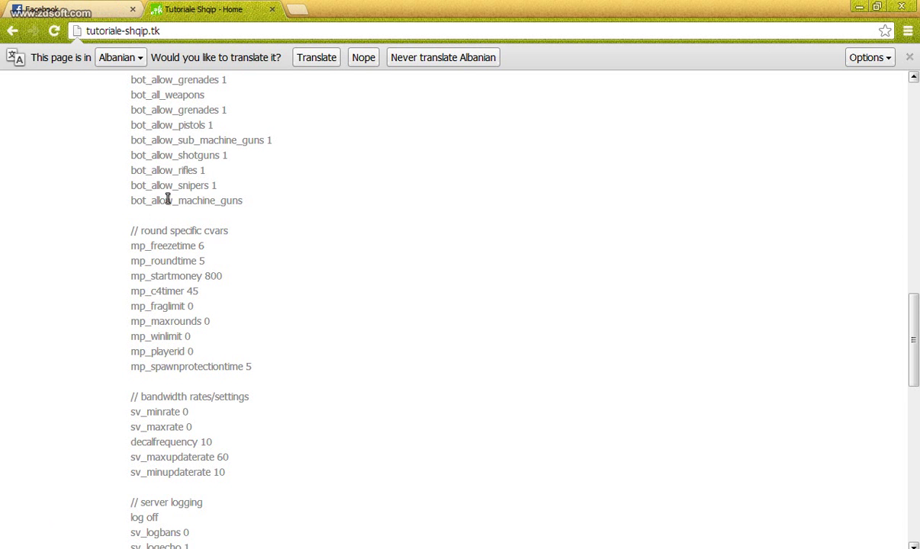
Step: Switch to Chrome and examine the Counter-Strike server downloads and configuration text on the tutoriale-shqip.tk home page
{"action": "scroll", "coordinate": [167, 199], "scroll_direction": "up", "scroll_amount": 13}
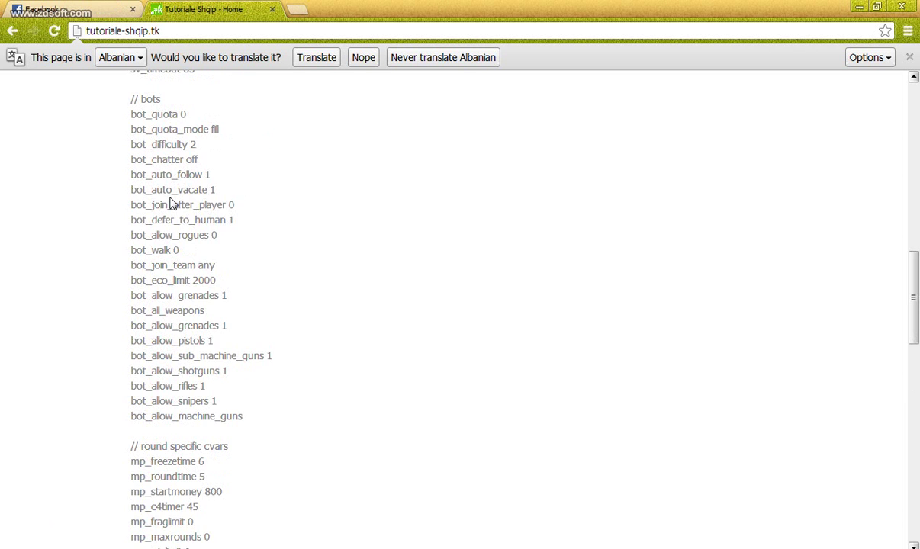
{"action": "scroll", "coordinate": [67, 305], "scroll_direction": "down", "scroll_amount": 3}
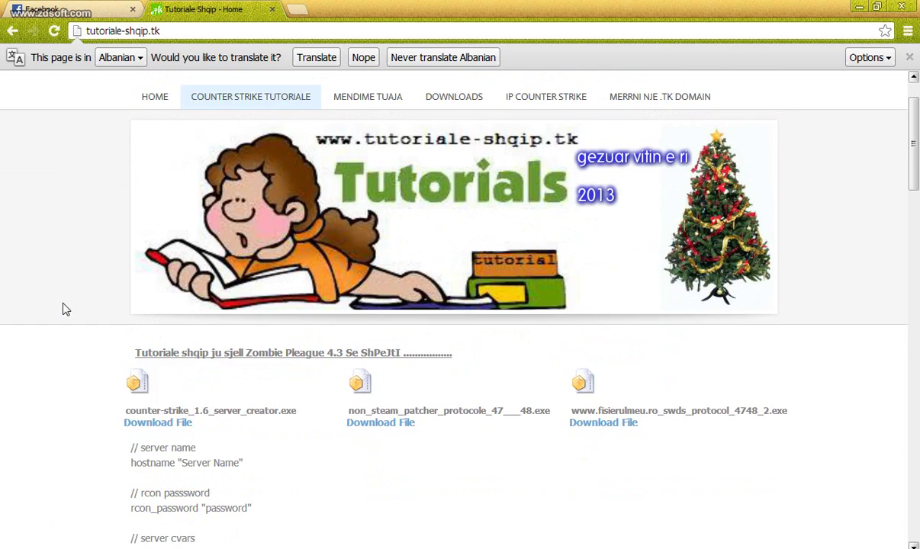
{"action": "left_click_drag", "start_coordinate": [132, 279], "coordinate": [755, 273]}
{"action": "left_click", "coordinate": [734, 366]}
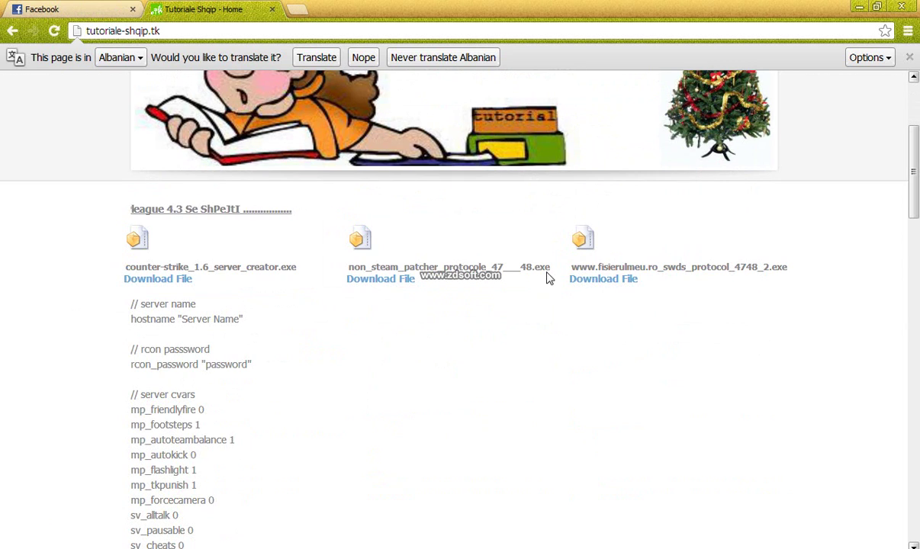
{"action": "left_click_drag", "start_coordinate": [546, 276], "coordinate": [62, 295]}
{"action": "left_click", "coordinate": [55, 296]}
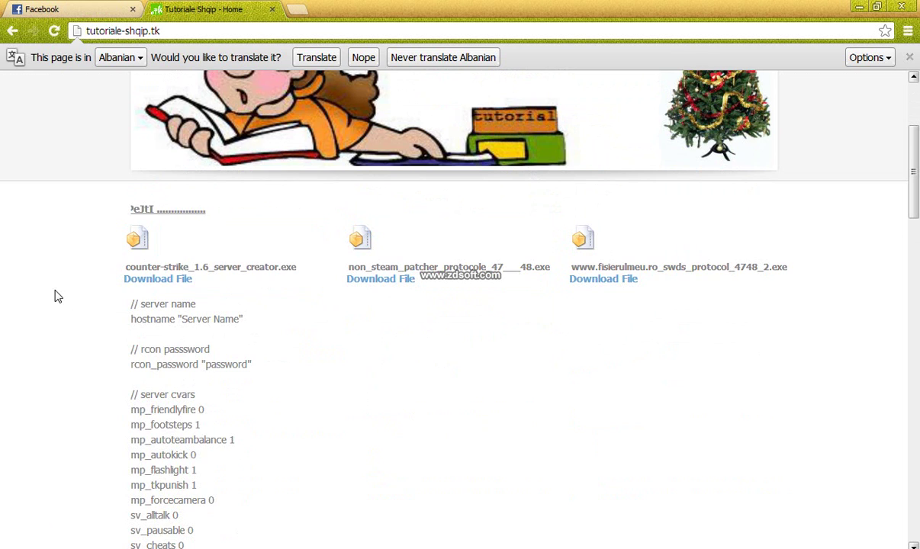
{"action": "scroll", "coordinate": [55, 297], "scroll_direction": "up", "scroll_amount": 3}
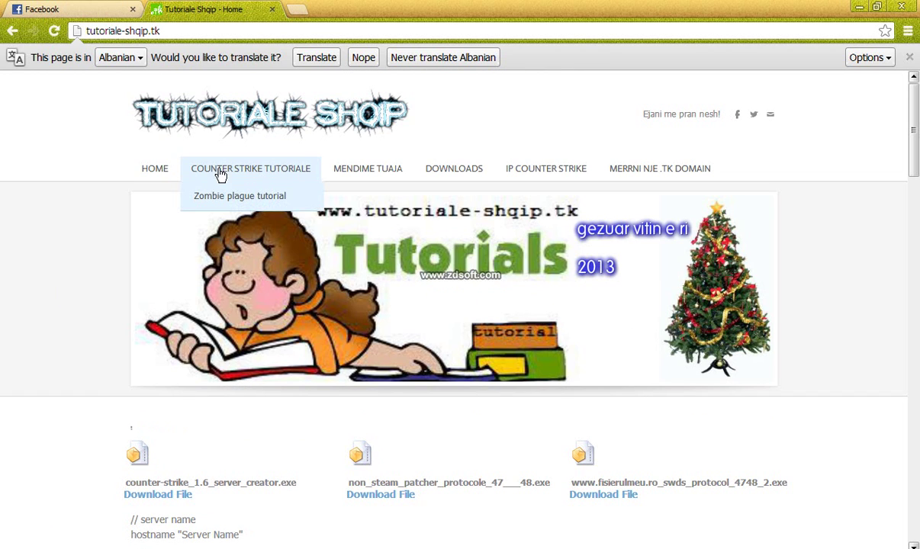
{"action": "scroll", "coordinate": [98, 300], "scroll_direction": "down", "scroll_amount": 2}
{"action": "scroll", "coordinate": [68, 320], "scroll_direction": "down", "scroll_amount": 1}
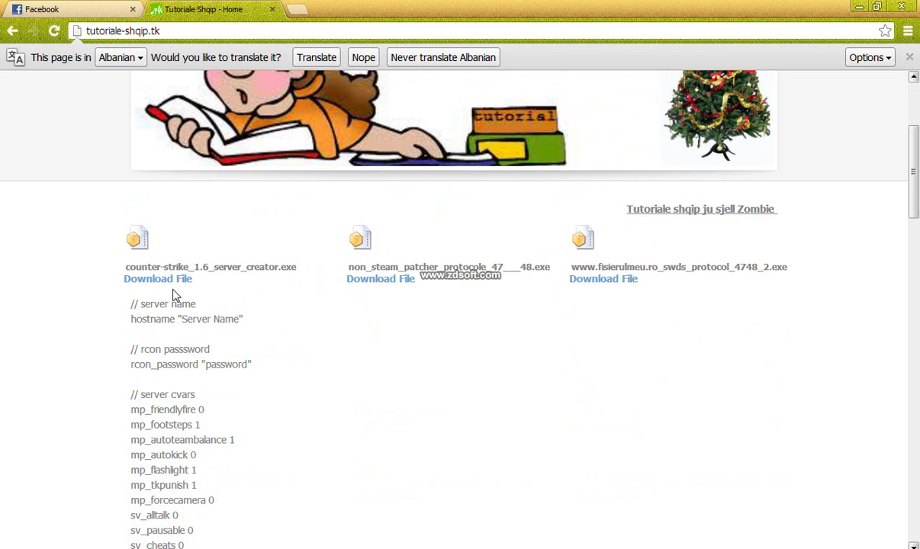
{"action": "left_click_drag", "start_coordinate": [544, 274], "coordinate": [211, 294]}
Step: Switch to Notepad, shift its window off the first download, and add the line "duhen keto te dyja"
{"action": "key", "text": "alt+Tab"}
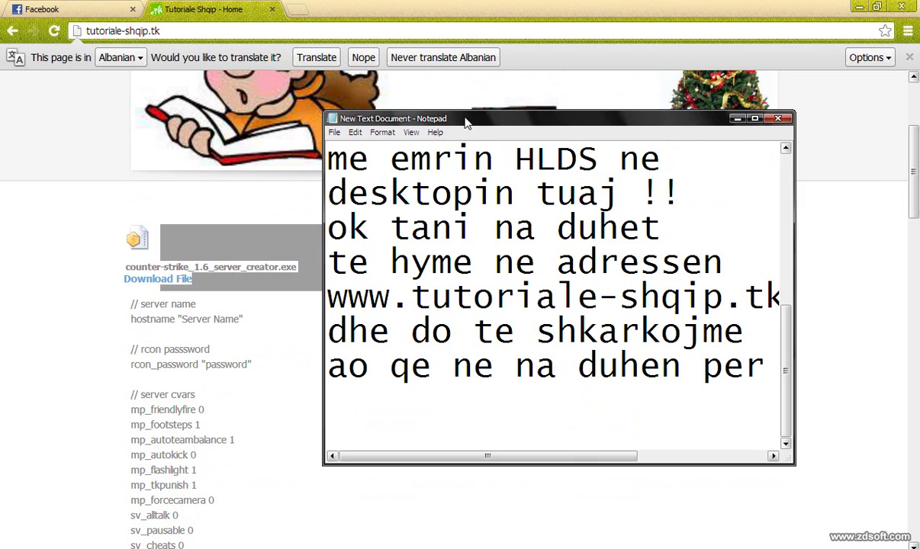
{"action": "left_click_drag", "start_coordinate": [466, 122], "coordinate": [569, 177]}
{"action": "type", "text": "du"}
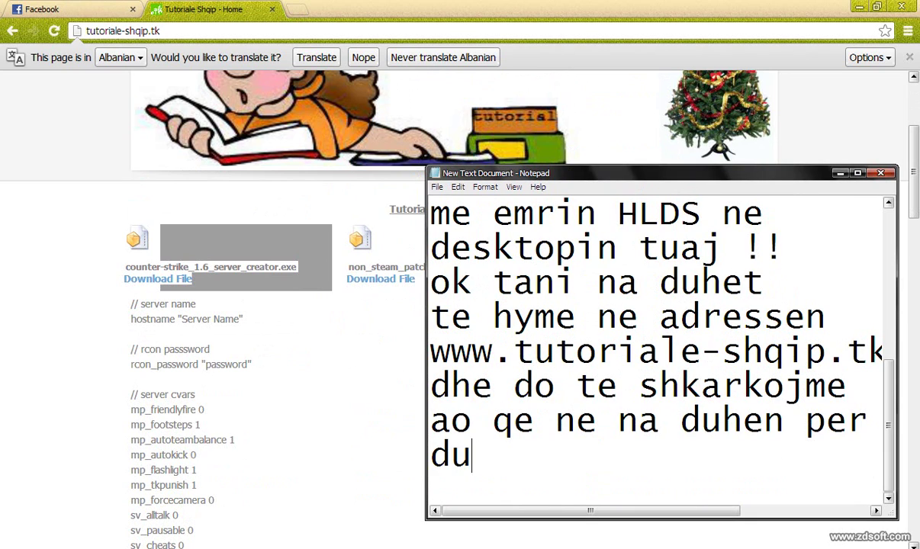
{"action": "type", "text": "hen keto "}
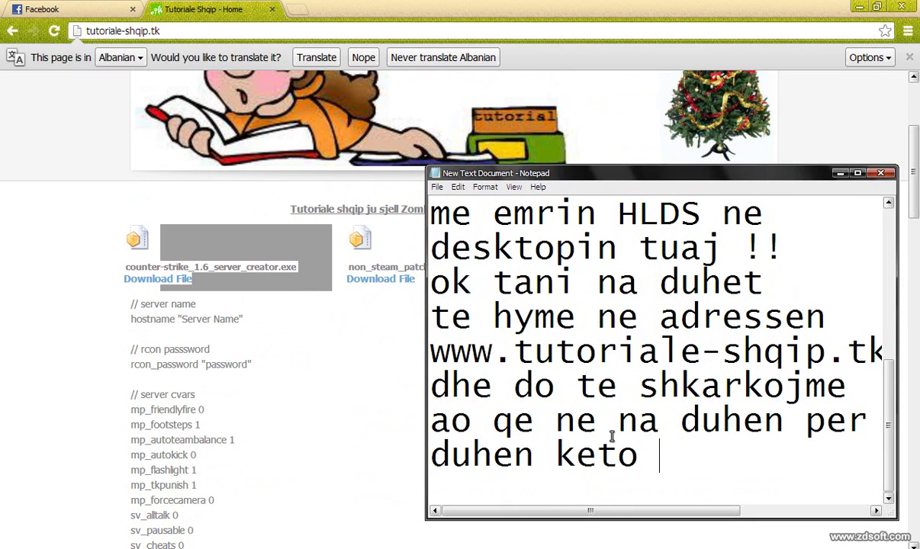
{"action": "type", "text": "te dyja"}
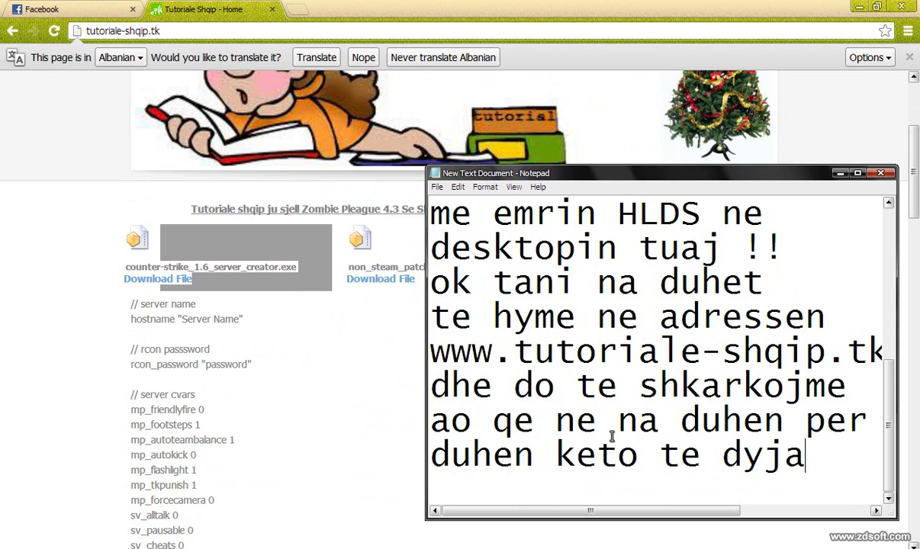
{"action": "key", "text": "Return"}
Step: Write "CS1.6 server creator" as the first required download and start a new line
{"action": "type", "text": "C"}
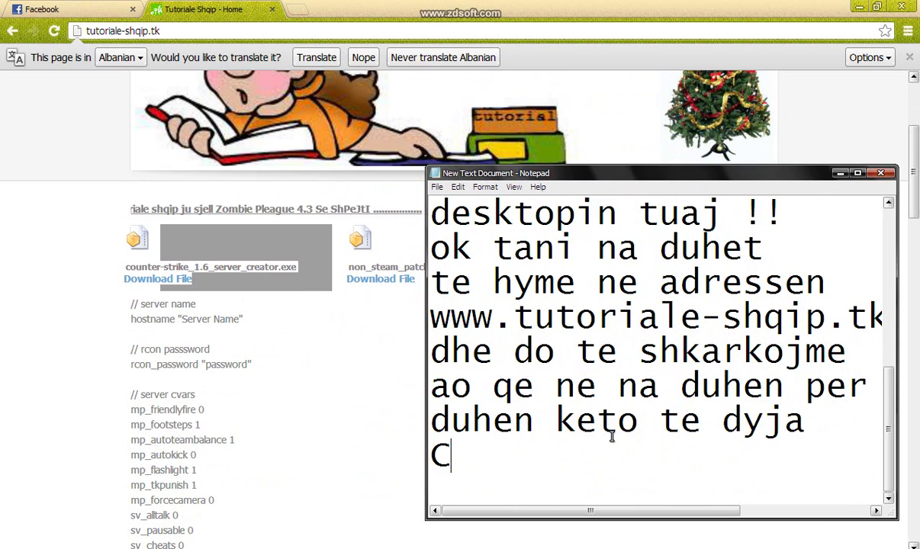
{"action": "type", "text": "S1.6 "}
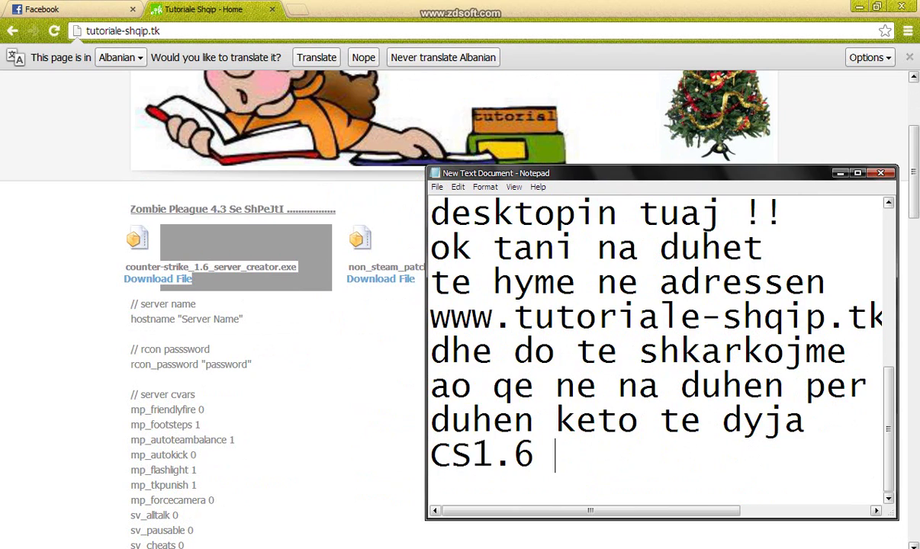
{"action": "type", "text": "server creatp"}
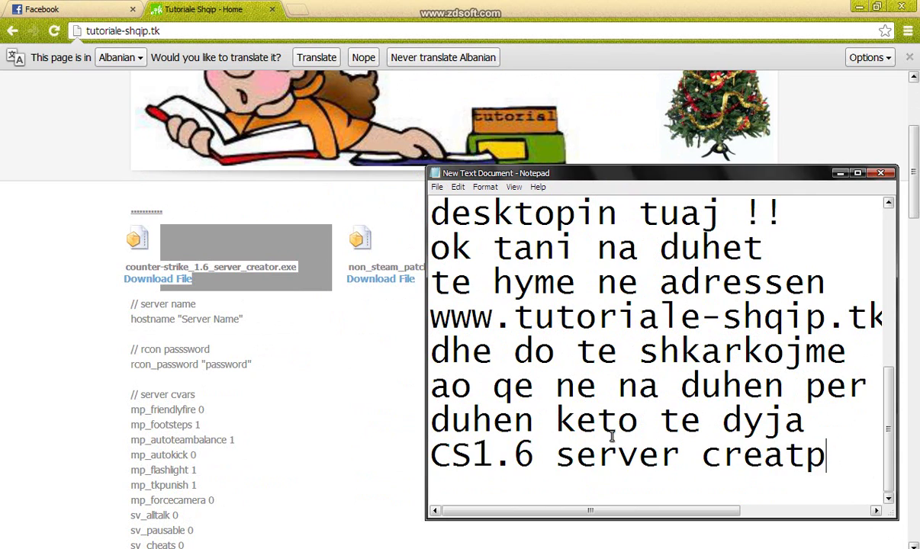
{"action": "key", "text": "BackSpace"}
{"action": "type", "text": "or"}
{"action": "key", "text": "Return"}
Step: Write "edhe non steam protocol" as the second required download and start a new line
{"action": "type", "text": "a"}
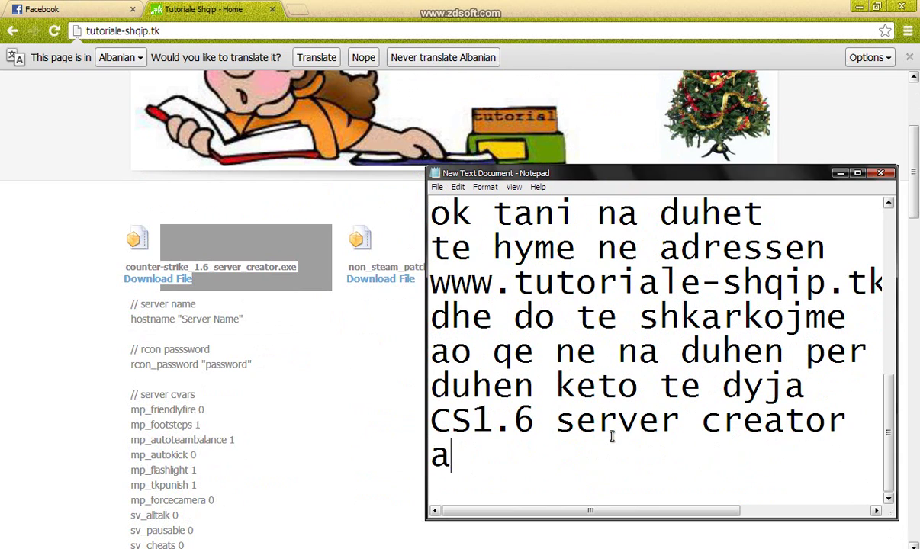
{"action": "type", "text": "dhe no"}
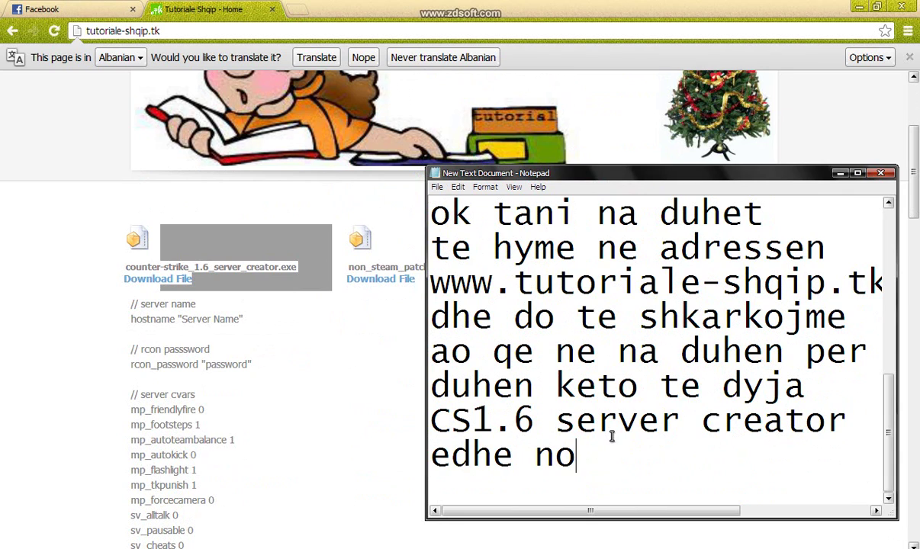
{"action": "type", "text": "n steam p"}
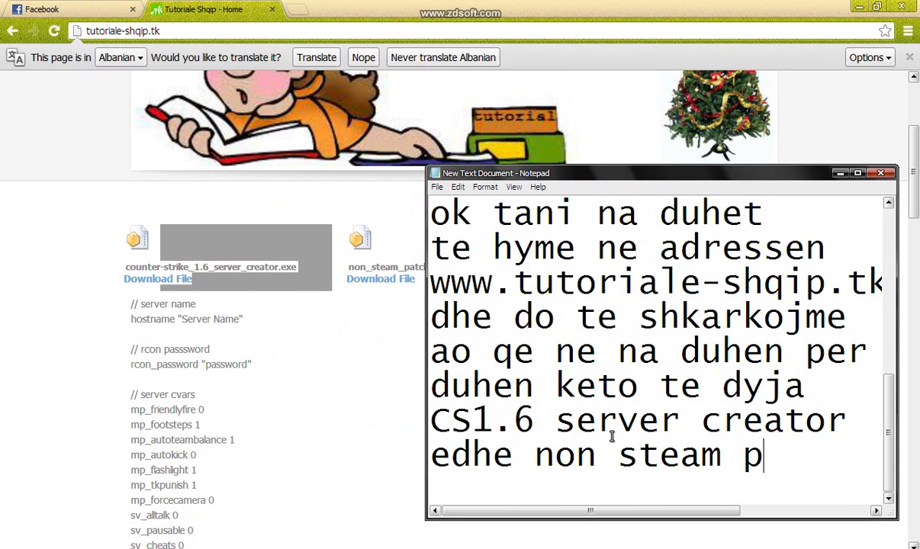
{"action": "type", "text": "rotocol"}
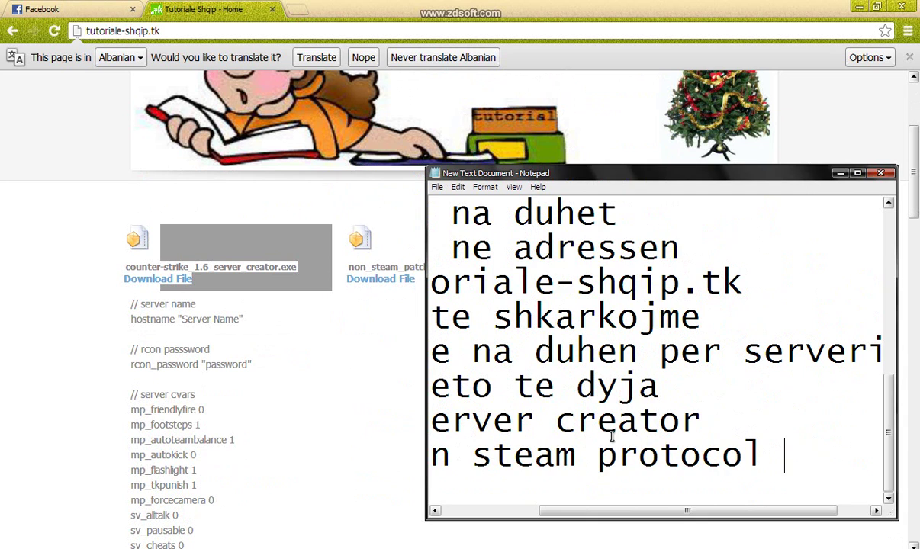
{"action": "key", "text": "Return"}
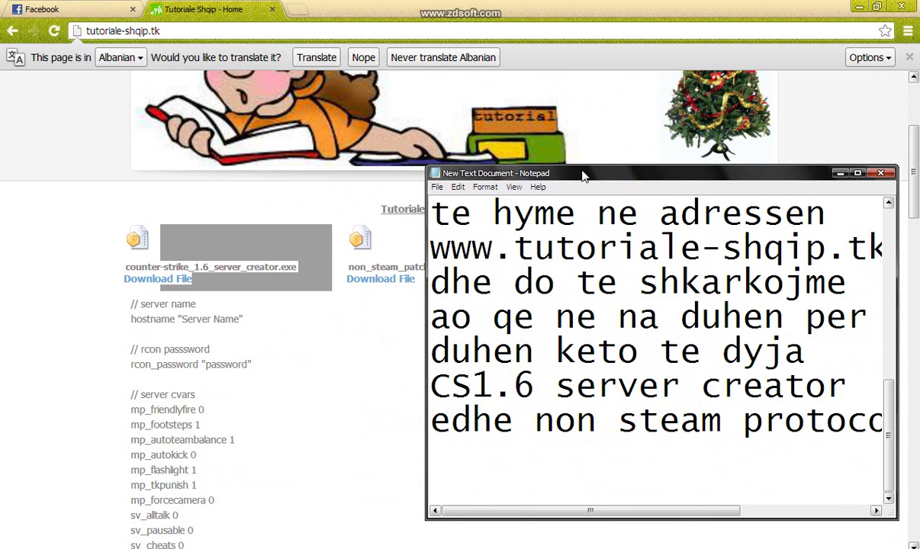
Step: Uncover the tutoriale-shqip.tk page and point out the non_steam_patcher_protocole_47___48.exe download
{"action": "left_click_drag", "start_coordinate": [576, 173], "coordinate": [526, 375]}
{"action": "left_click_drag", "start_coordinate": [561, 264], "coordinate": [427, 244]}
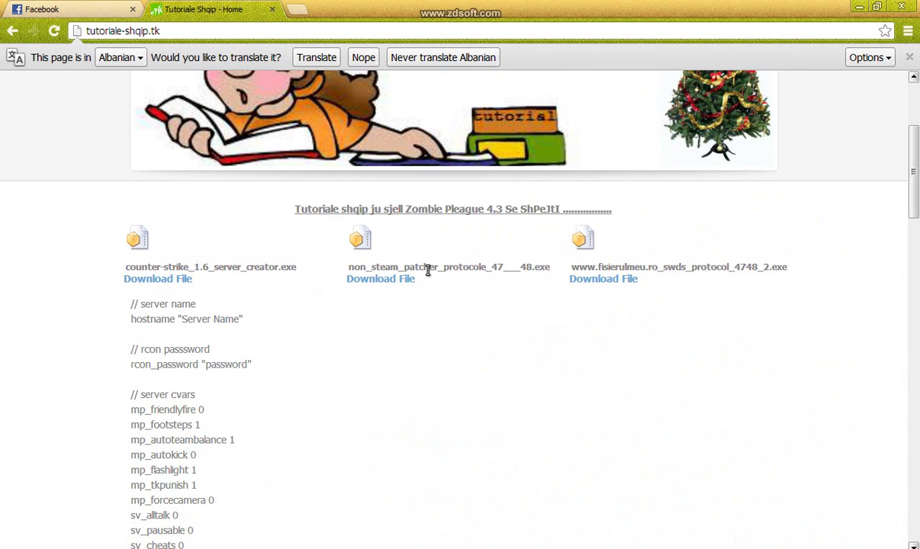
{"action": "left_click_drag", "start_coordinate": [351, 267], "coordinate": [397, 363]}
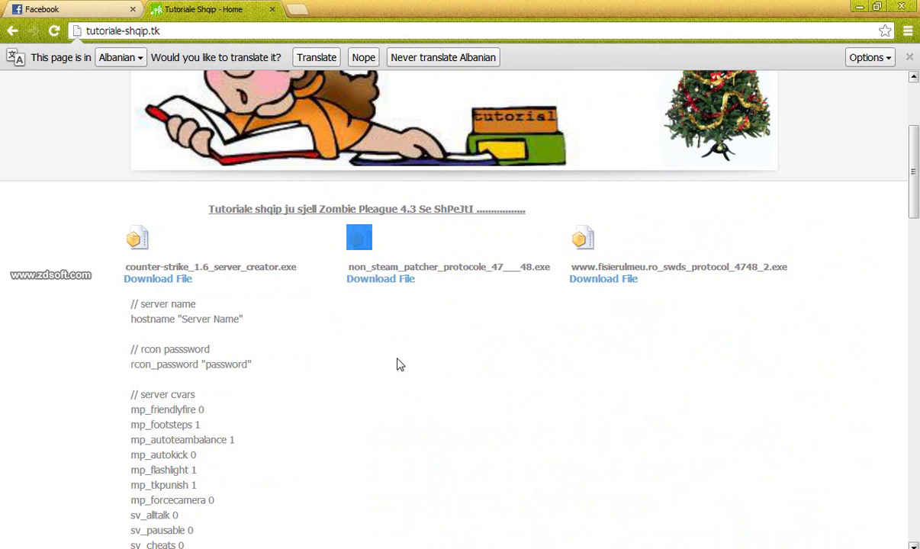
Step: Return to the Notepad instructions and add the line "une i kam shkarkuar"
{"action": "key", "text": "alt+Tab"}
{"action": "left_click_drag", "start_coordinate": [523, 143], "coordinate": [523, 109]}
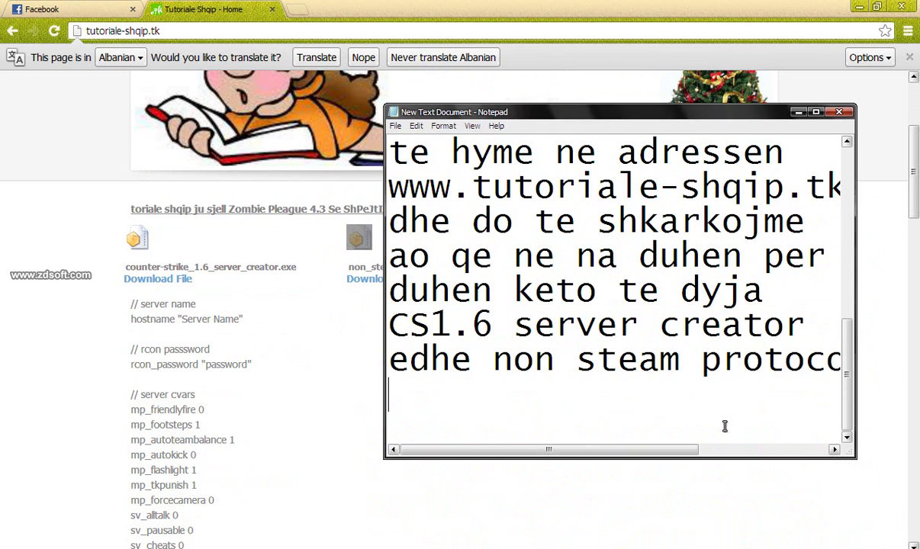
{"action": "type", "text": "une i "}
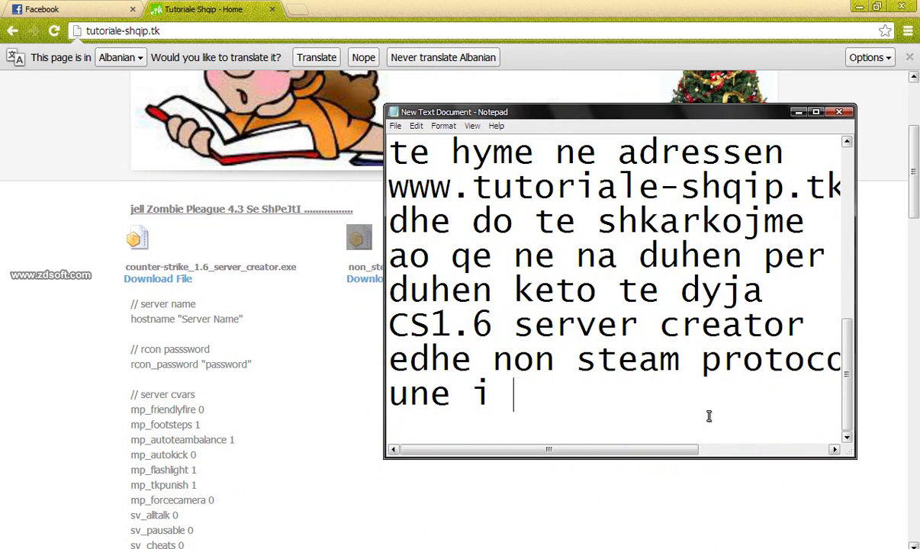
{"action": "type", "text": "kam shkarkuar"}
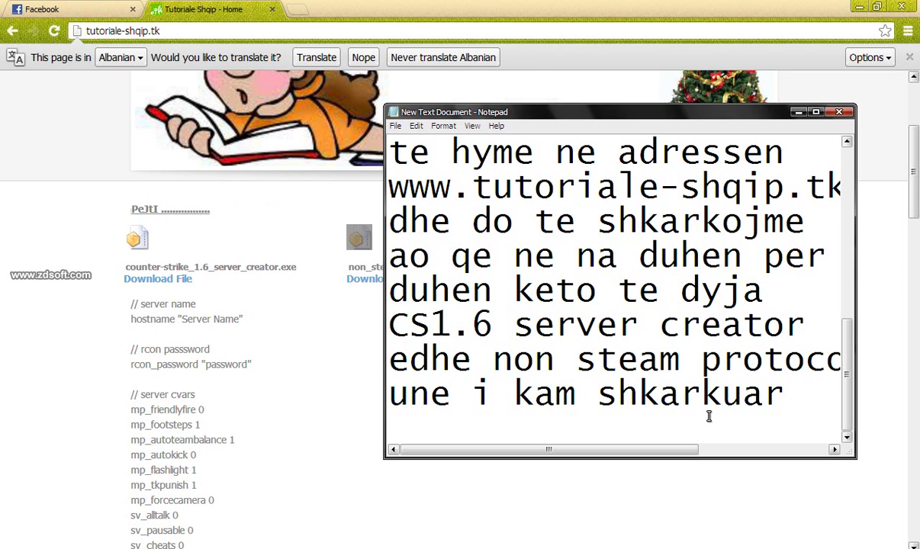
{"action": "key", "text": "Return"}
Step: Write "dhe nuk do i shkarkoj" on the new line and "perseri !!" on the line below it
{"action": "type", "text": "dhe nuk di"}
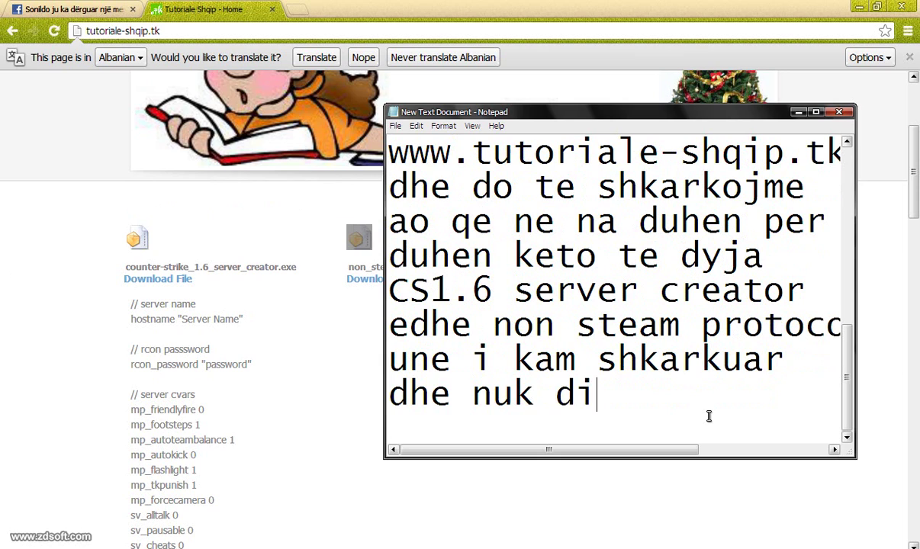
{"action": "key", "text": "BackSpace"}
{"action": "type", "text": "o"}
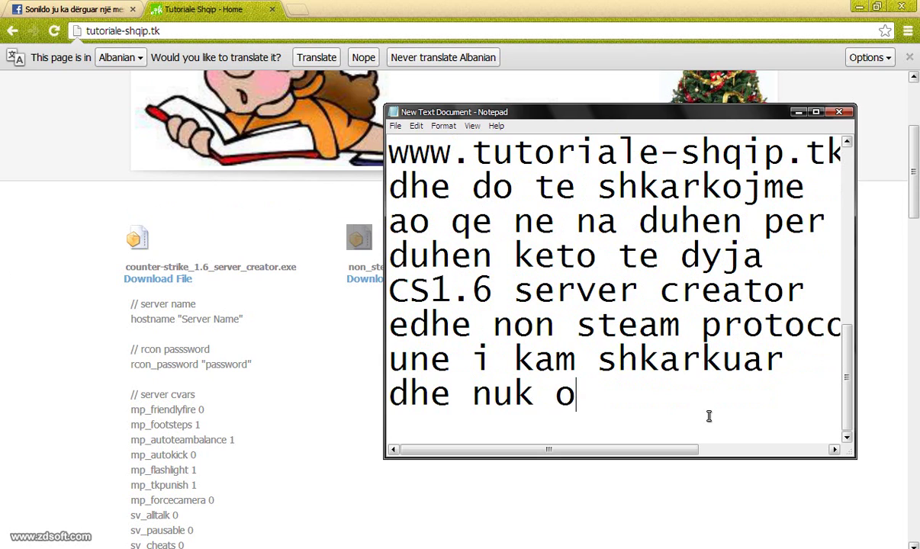
{"action": "key", "text": "BackSpace"}
{"action": "type", "text": "do i sh"}
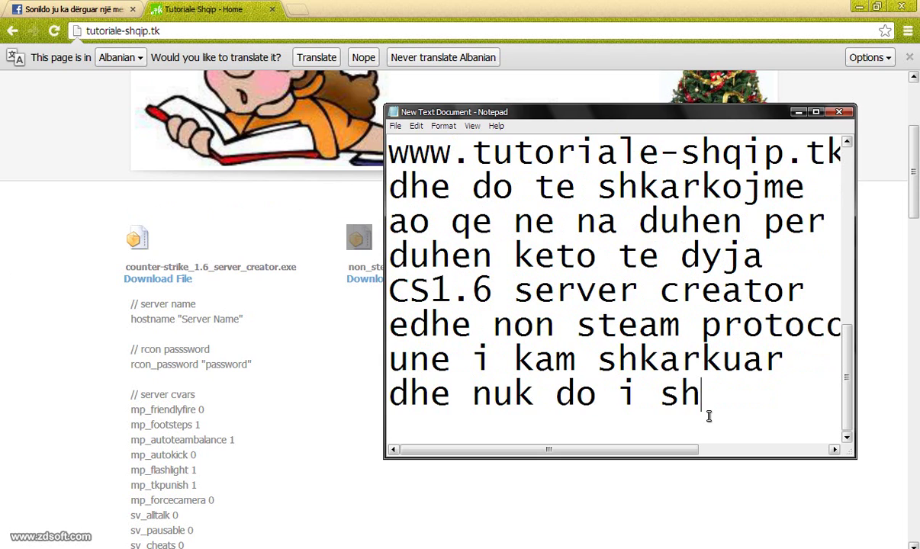
{"action": "type", "text": "karkoj"}
{"action": "key", "text": "Return"}
{"action": "type", "text": "pe"}
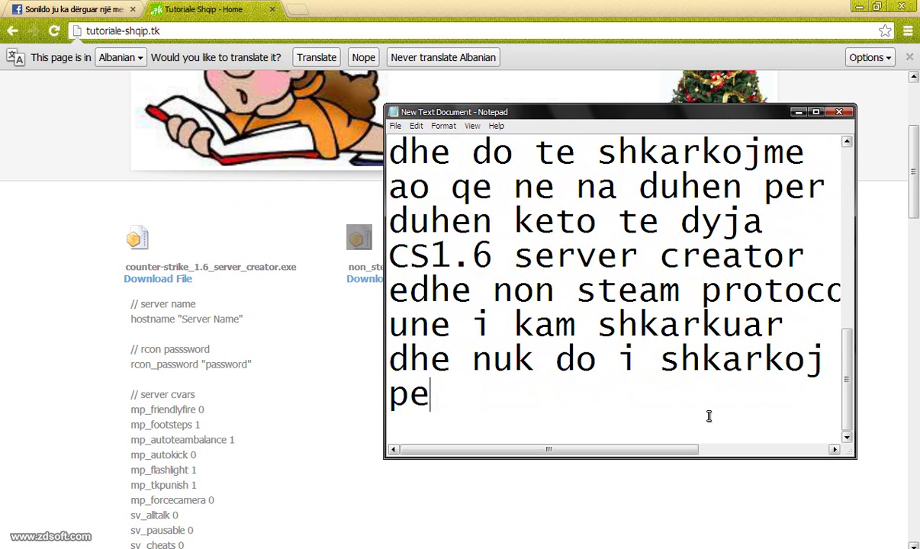
{"action": "type", "text": "rseri !!"}
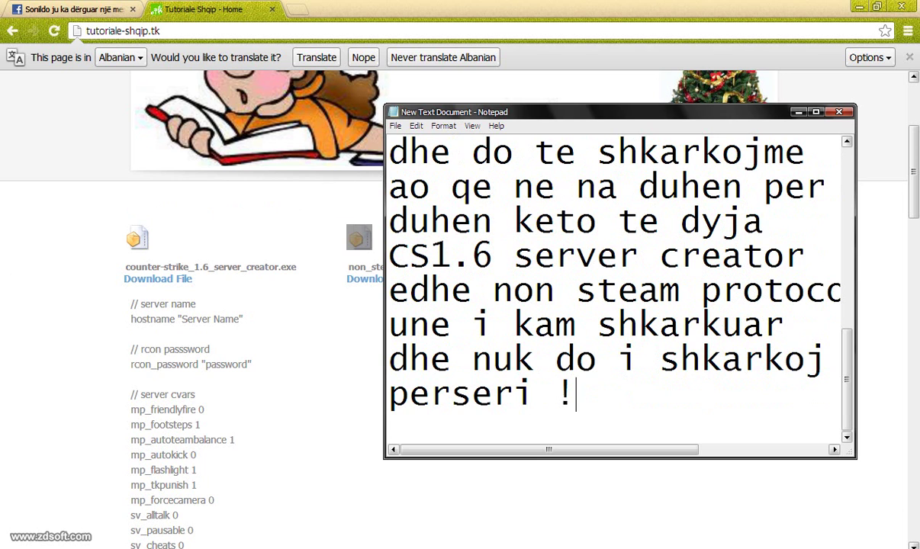
Step: Minimize Chrome and Notepad and point out the two downloaded Counter-Strike files on the desktop
{"action": "left_click", "coordinate": [859, 7]}
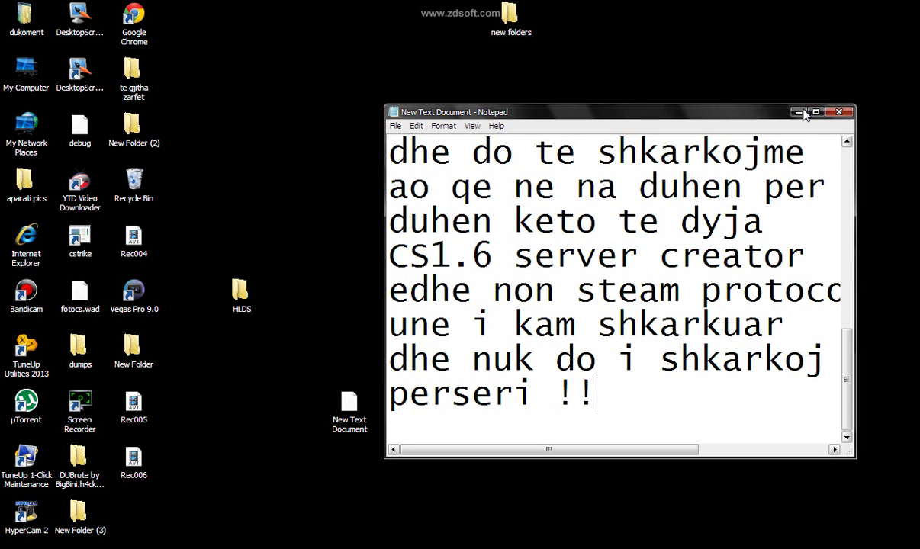
{"action": "left_click", "coordinate": [798, 113]}
{"action": "left_click_drag", "start_coordinate": [610, 64], "coordinate": [813, 197]}
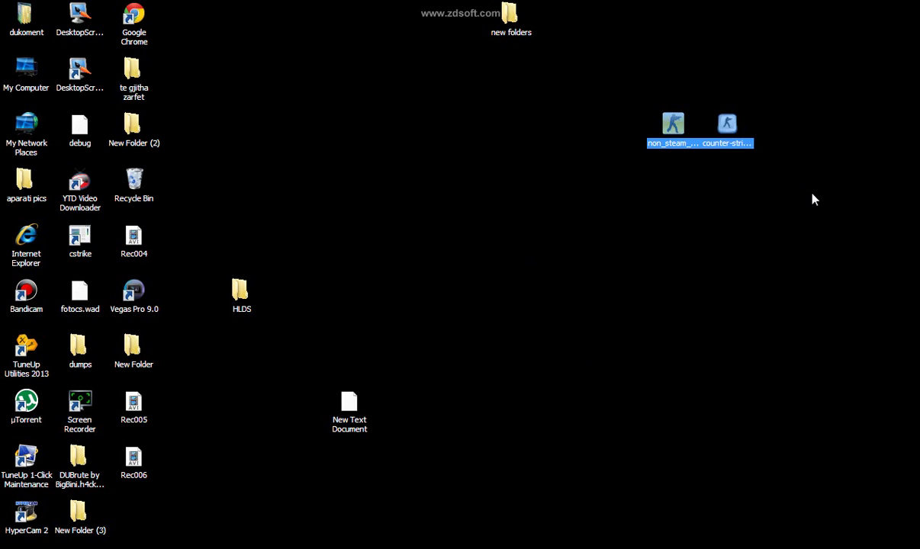
{"action": "left_click", "coordinate": [805, 196]}
{"action": "left_click_drag", "start_coordinate": [636, 102], "coordinate": [766, 232]}
{"action": "left_click", "coordinate": [773, 233]}
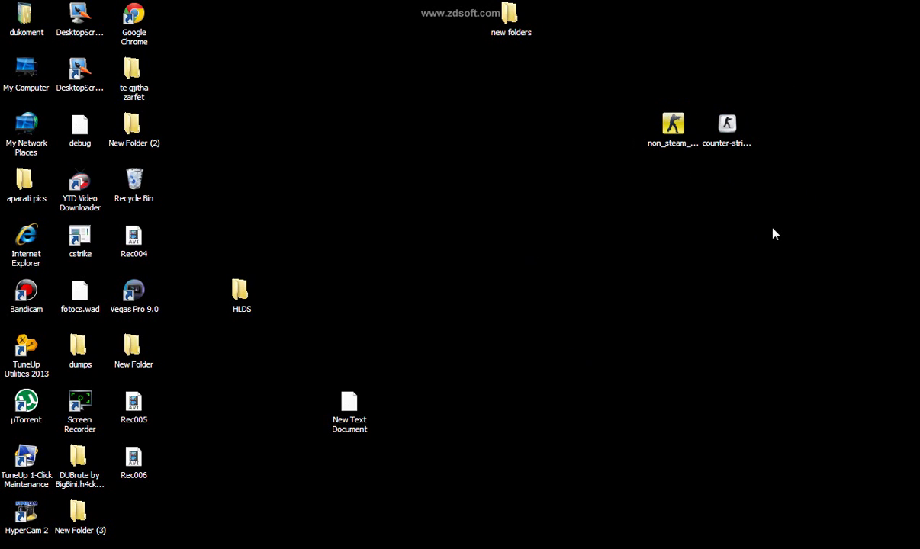
Step: Move the non_steam and counter-strike_1.6_server_creator desktop icons apart and select the server creator
{"action": "left_click_drag", "start_coordinate": [672, 122], "coordinate": [549, 233]}
{"action": "left_click", "coordinate": [612, 273]}
{"action": "left_click_drag", "start_coordinate": [618, 252], "coordinate": [777, 370]}
{"action": "left_click", "coordinate": [686, 405]}
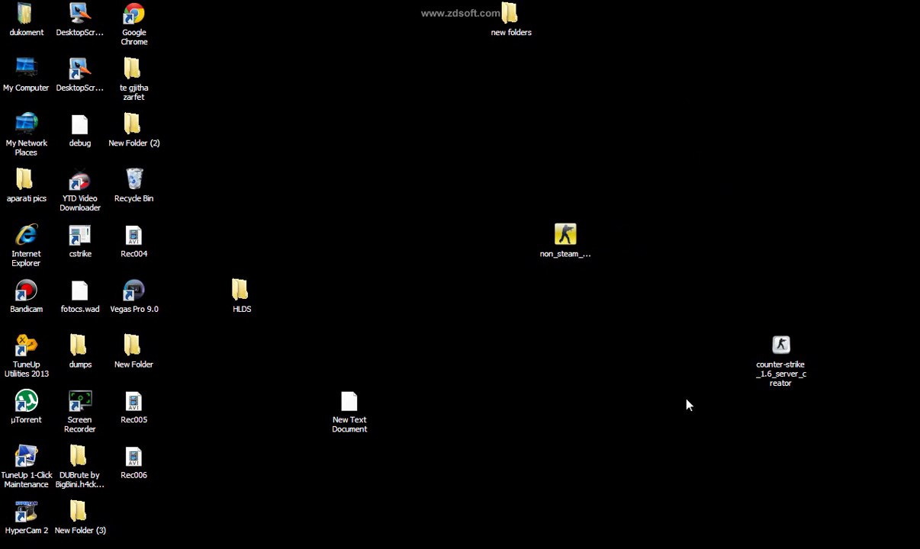
{"action": "left_click", "coordinate": [780, 358]}
{"action": "left_click_drag", "start_coordinate": [640, 276], "coordinate": [800, 427]}
{"action": "left_click_drag", "start_coordinate": [656, 311], "coordinate": [919, 548]}
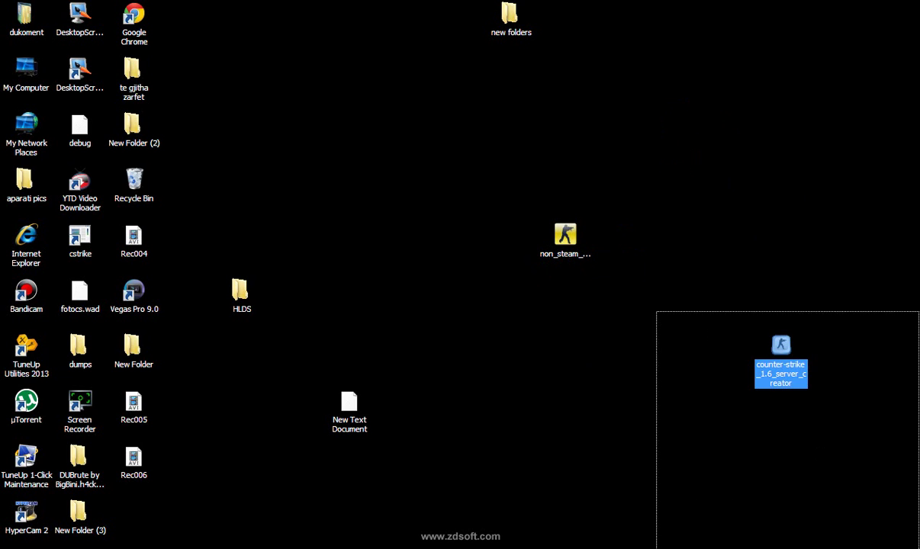
Step: Bring Notepad back and add the line "hapim server creator" below "perseri !!"
{"action": "key", "text": "alt+Tab"}
{"action": "key", "text": "Return"}
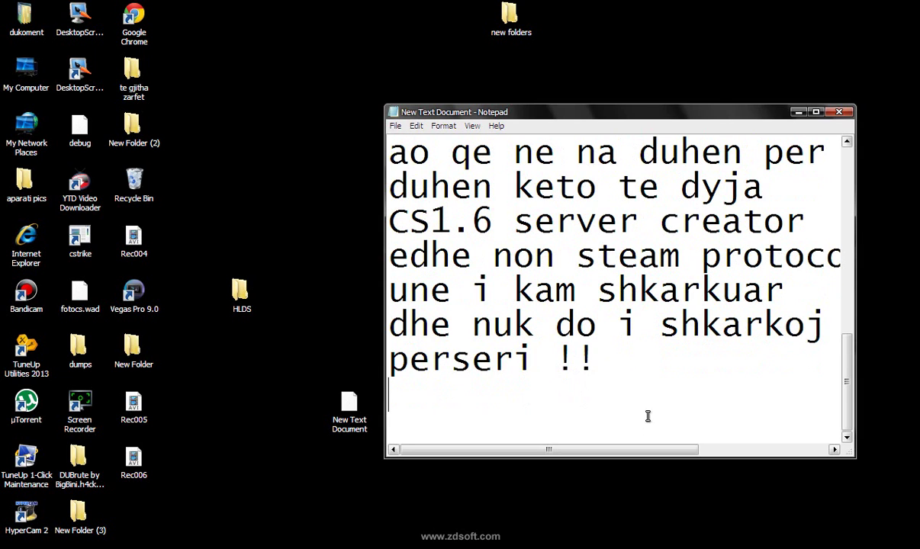
{"action": "type", "text": "hapim ser"}
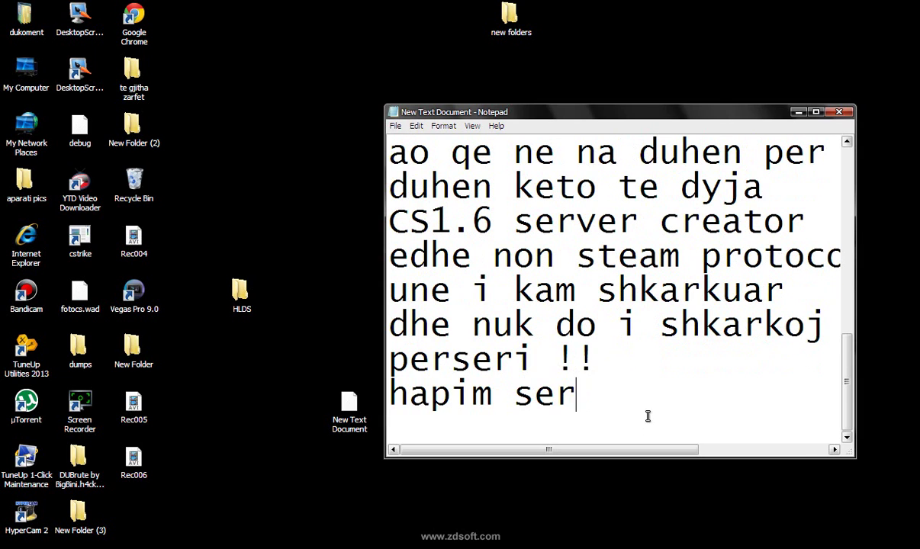
{"action": "type", "text": "ver creator"}
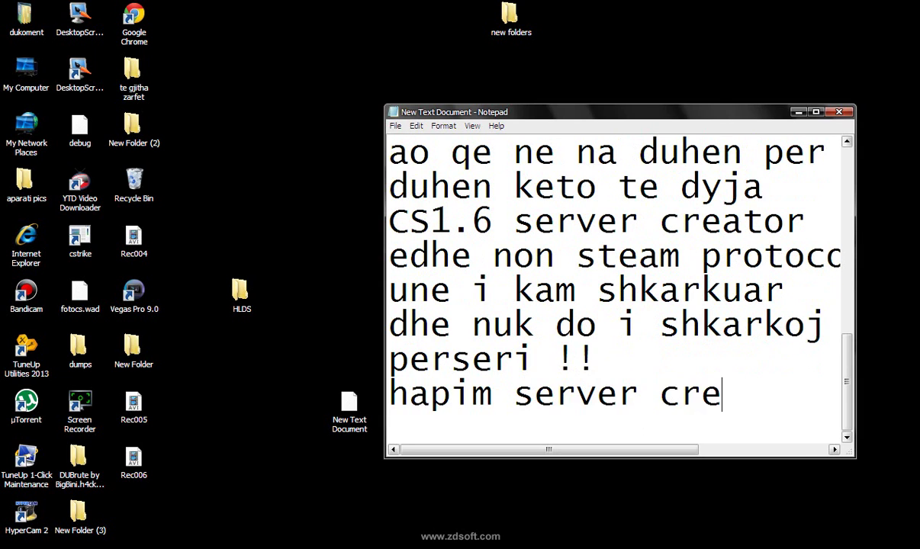
Step: Launch counter-strike_1.6_server_creator from the desktop and allow it to run despite the unknown publisher
{"action": "left_click", "coordinate": [799, 112]}
{"action": "left_click_drag", "start_coordinate": [606, 257], "coordinate": [763, 367]}
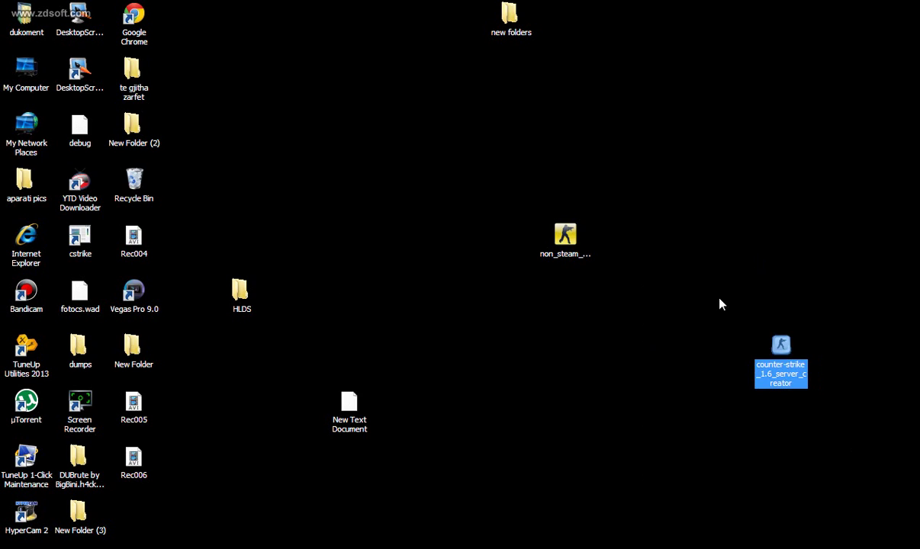
{"action": "left_click_drag", "start_coordinate": [720, 305], "coordinate": [683, 246]}
{"action": "double_click", "coordinate": [780, 347]}
{"action": "key", "text": "alt+Tab"}
{"action": "key", "text": "alt+Tab"}
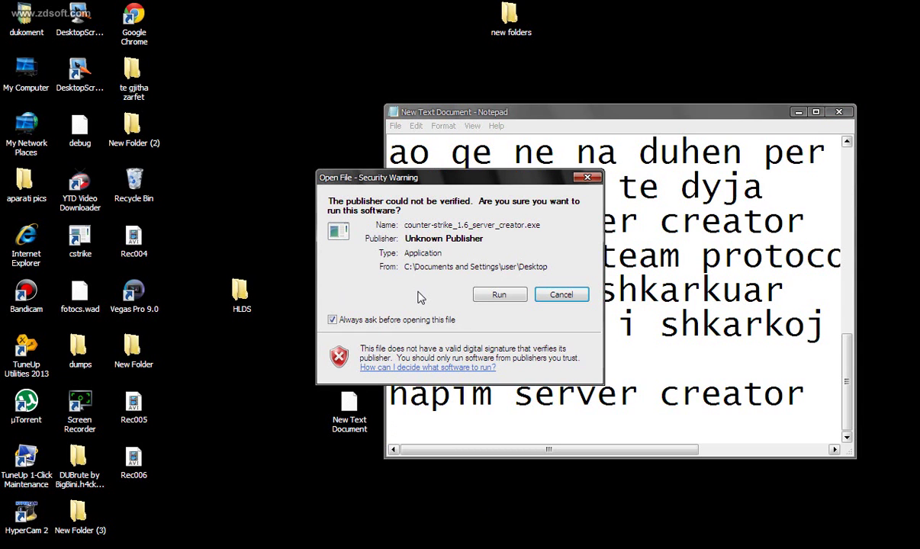
{"action": "left_click", "coordinate": [498, 294]}
Step: Add the line "me ndiqni" in Notepad and advance the Server Creator setup to the install location choice
{"action": "key", "text": "Return"}
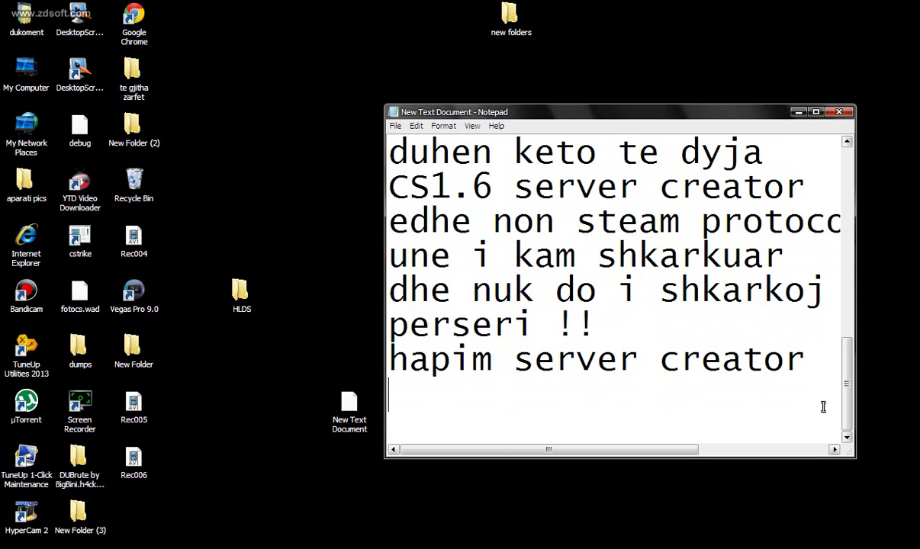
{"action": "type", "text": "me ndiqni"}
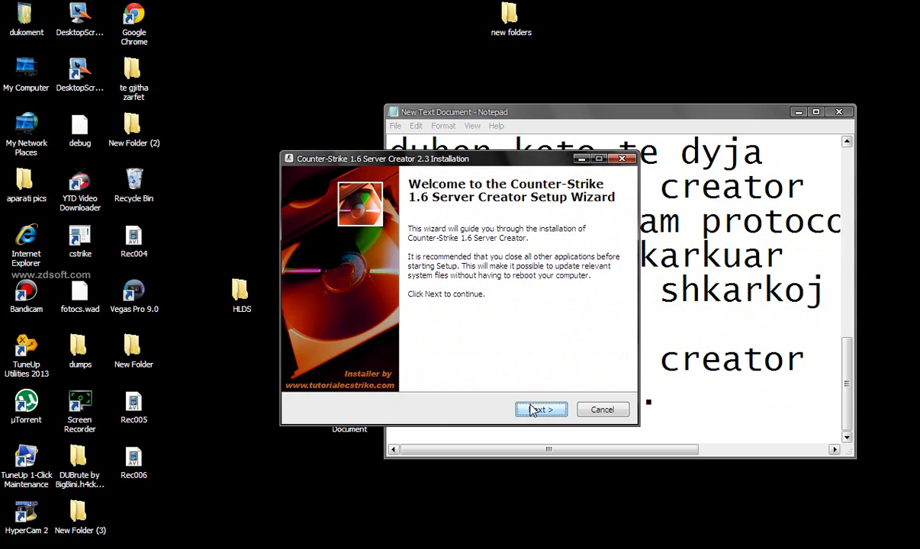
{"action": "left_click", "coordinate": [535, 411]}
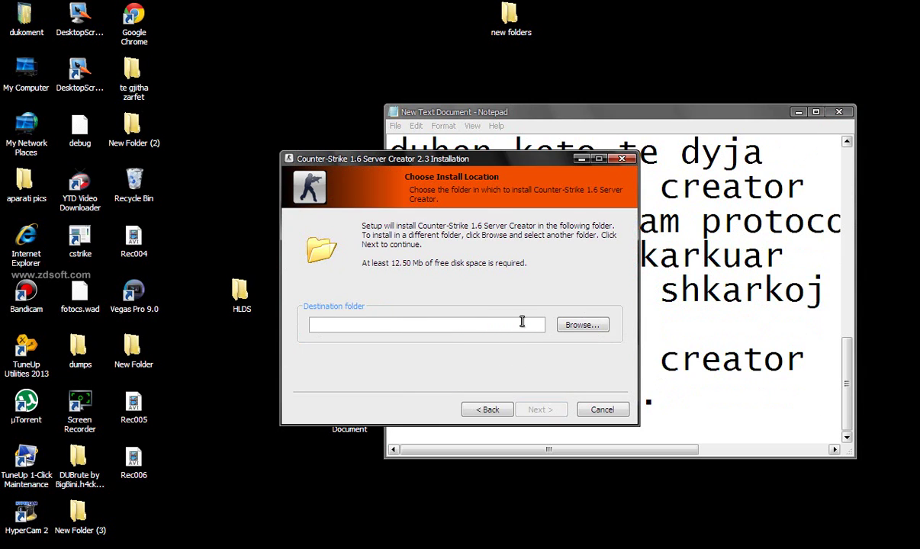
Step: Add the lines "destination folder" and "HLDS" below "me ndiqni...." in Notepad
{"action": "left_click", "coordinate": [692, 393]}
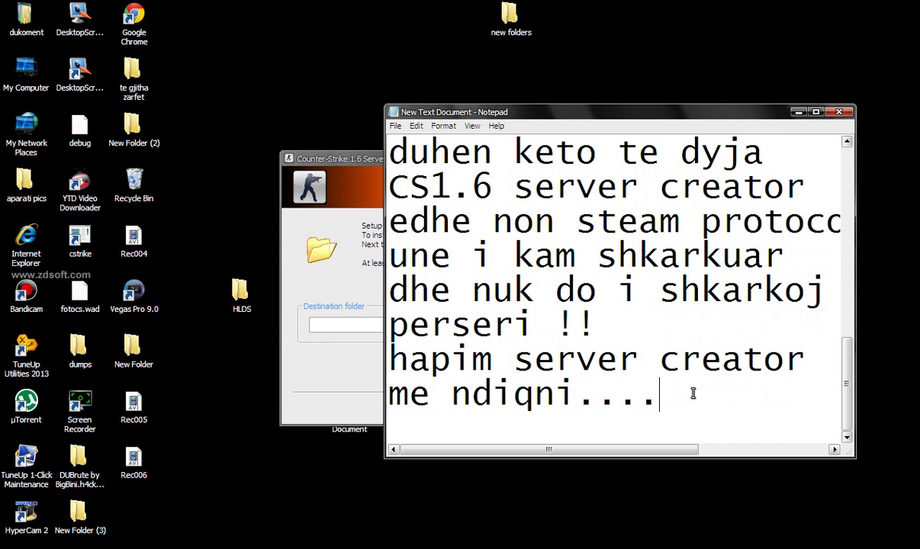
{"action": "key", "text": "Return"}
{"action": "type", "text": "desti"}
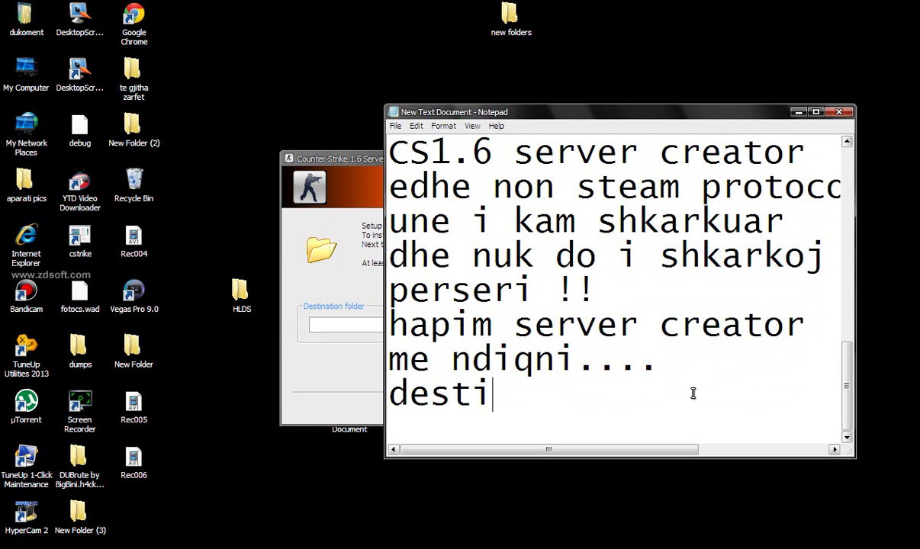
{"action": "type", "text": "nation folder"}
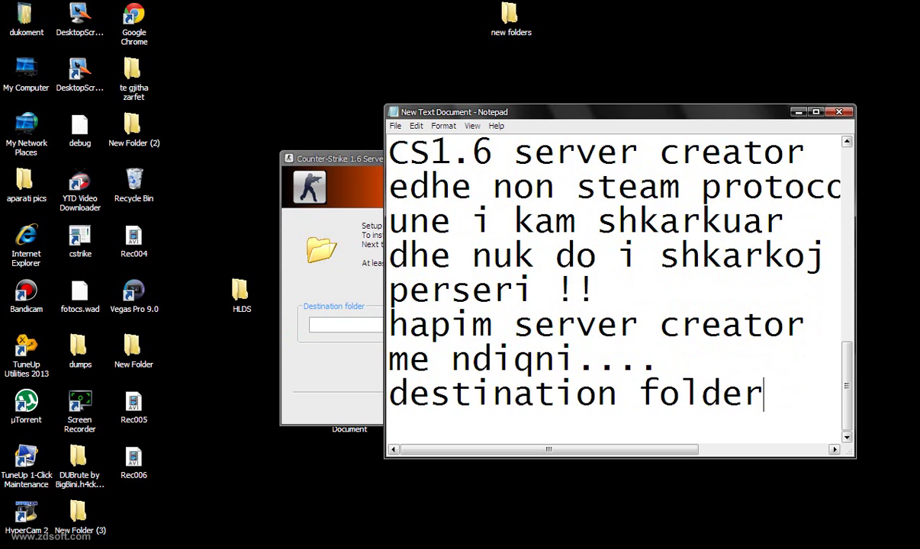
{"action": "key", "text": "Return"}
{"action": "type", "text": "HLDS"}
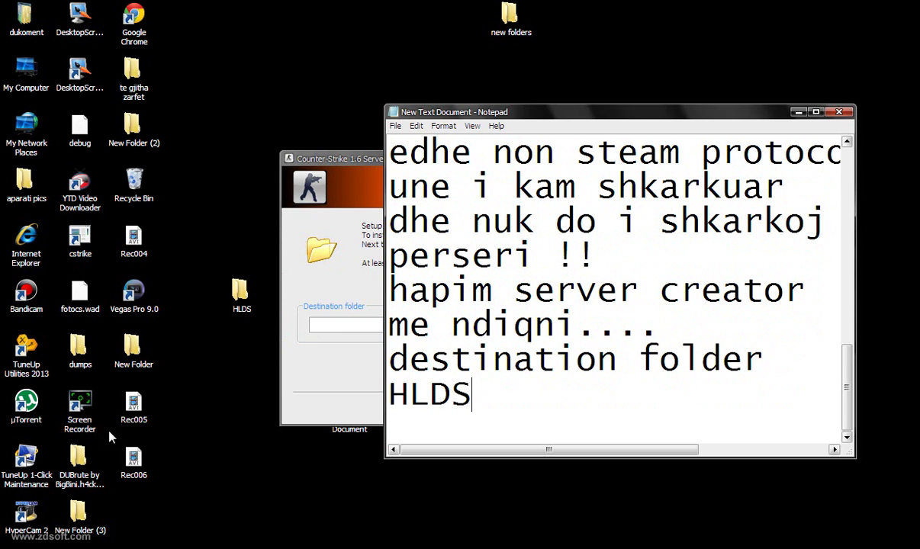
Step: Set the desktop HLDS folder as the Server Creator's destination and start the installation
{"action": "left_click", "coordinate": [341, 302]}
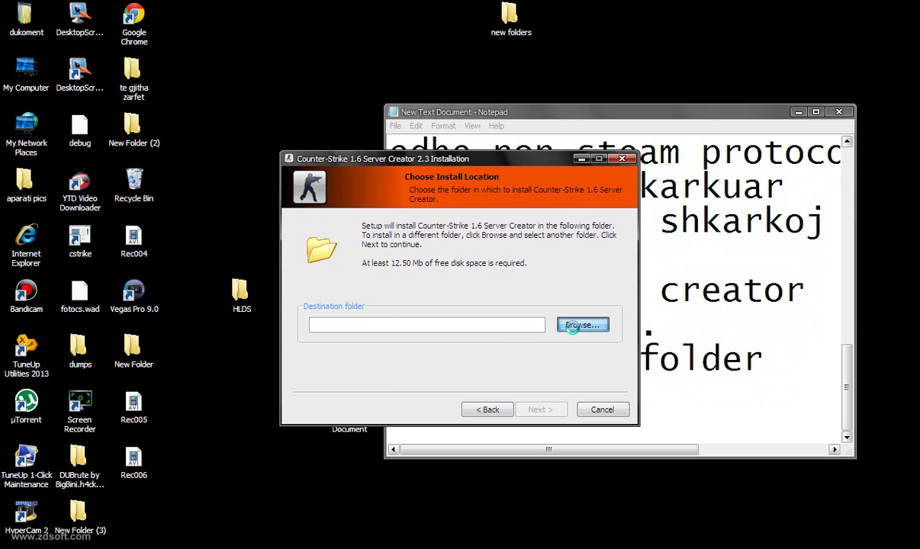
{"action": "left_click", "coordinate": [572, 324]}
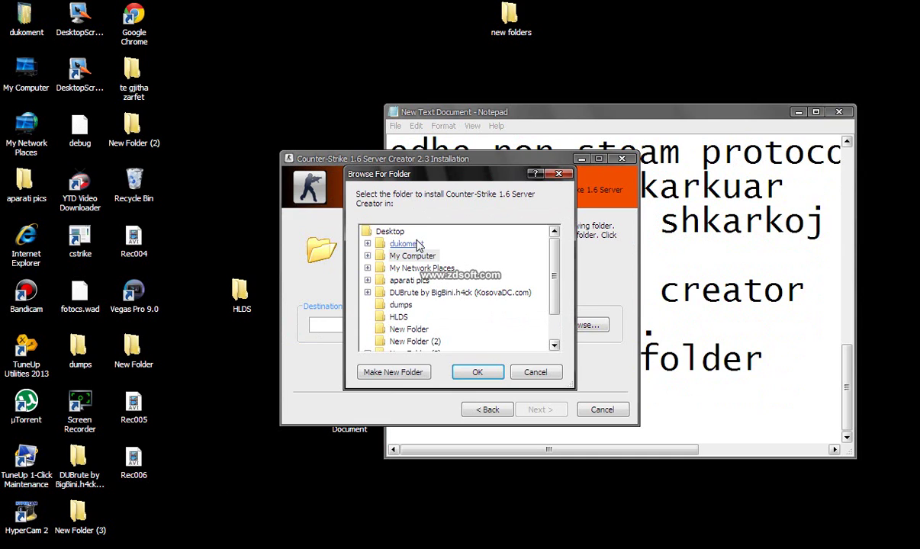
{"action": "left_click", "coordinate": [398, 317]}
{"action": "left_click", "coordinate": [477, 372]}
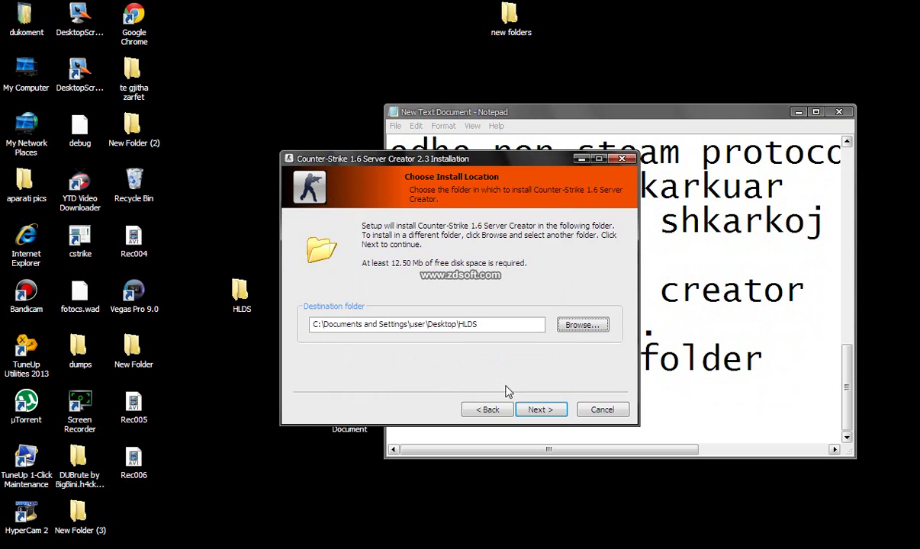
{"action": "left_click", "coordinate": [538, 409]}
{"action": "left_click", "coordinate": [543, 411]}
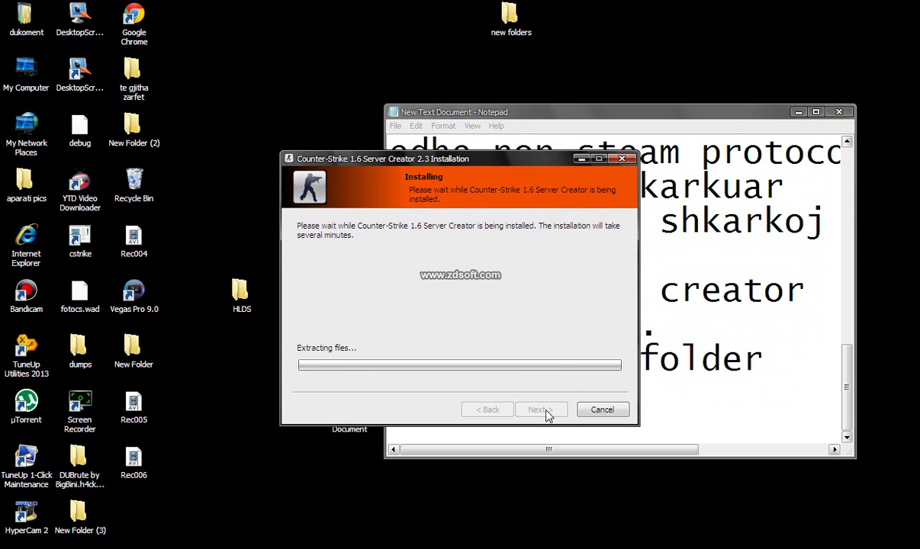
Step: Add the lines "une i kam shkarkuar dhe nuk" and "do i shkarkoj perseri" below "HLDS" in Notepad
{"action": "left_click", "coordinate": [545, 431]}
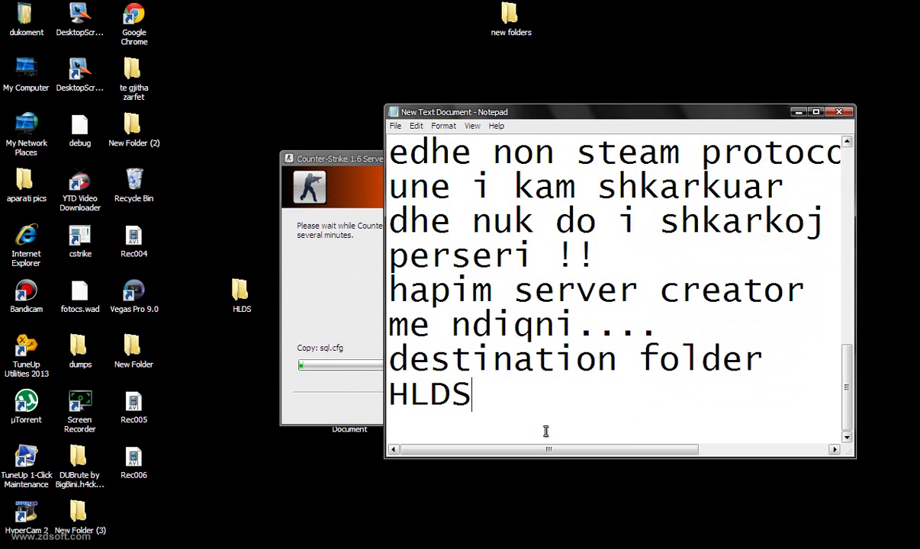
{"action": "key", "text": "Return"}
{"action": "type", "text": "une i ka"}
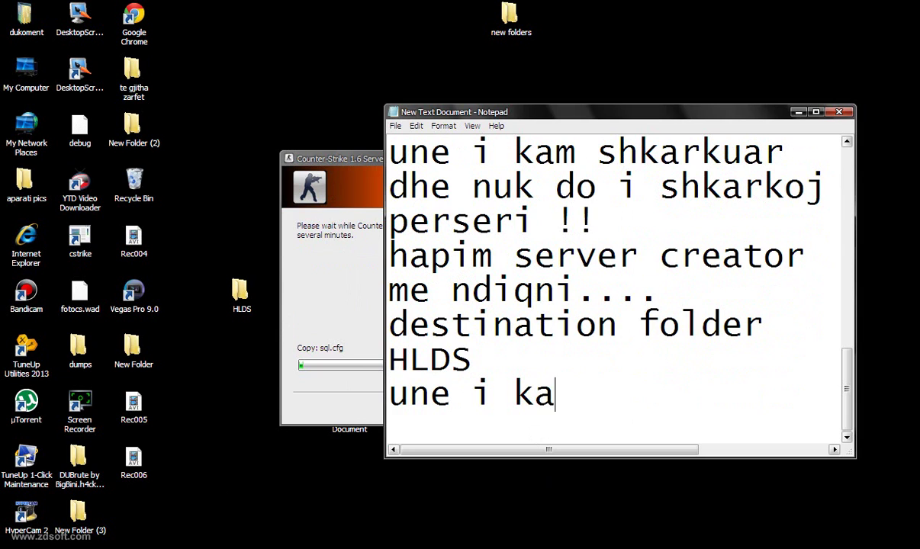
{"action": "type", "text": "m shkarkuar "}
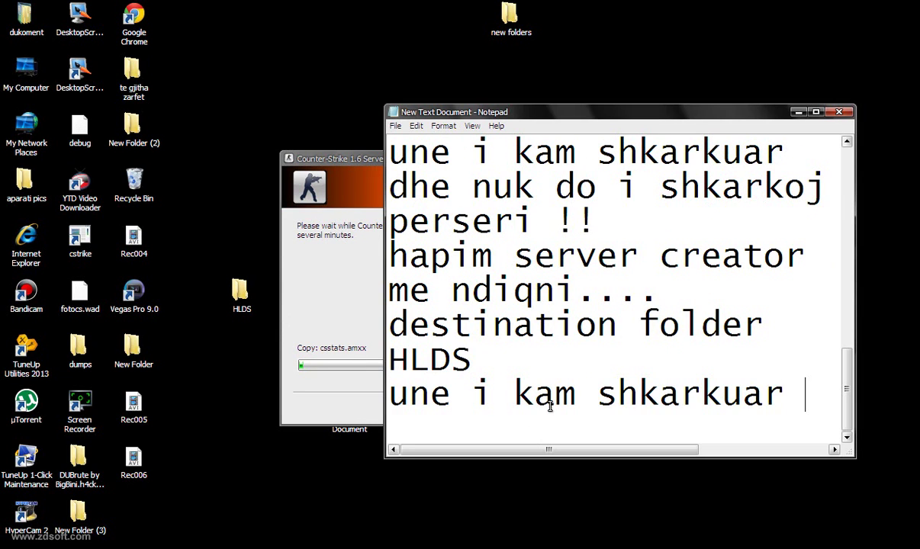
{"action": "type", "text": "dhe nuk"}
{"action": "key", "text": "Return"}
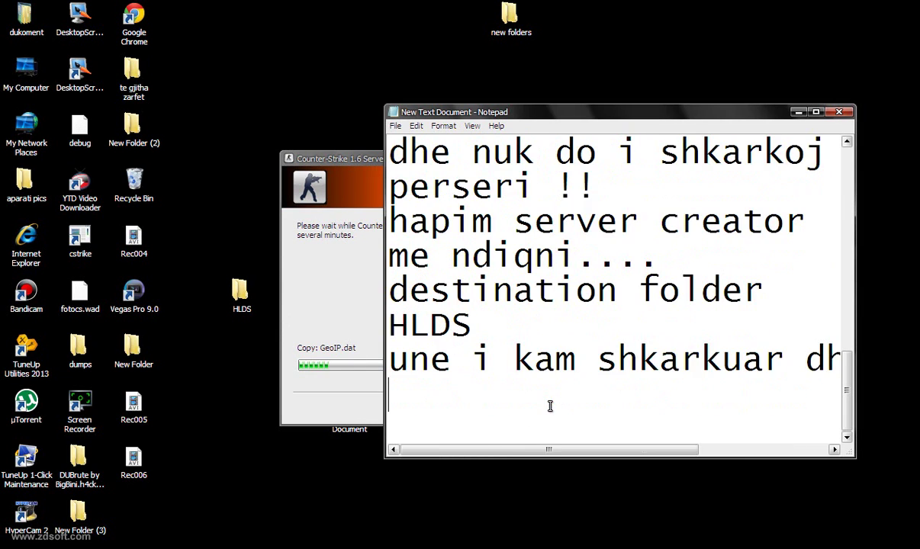
{"action": "type", "text": "do i shkarko"}
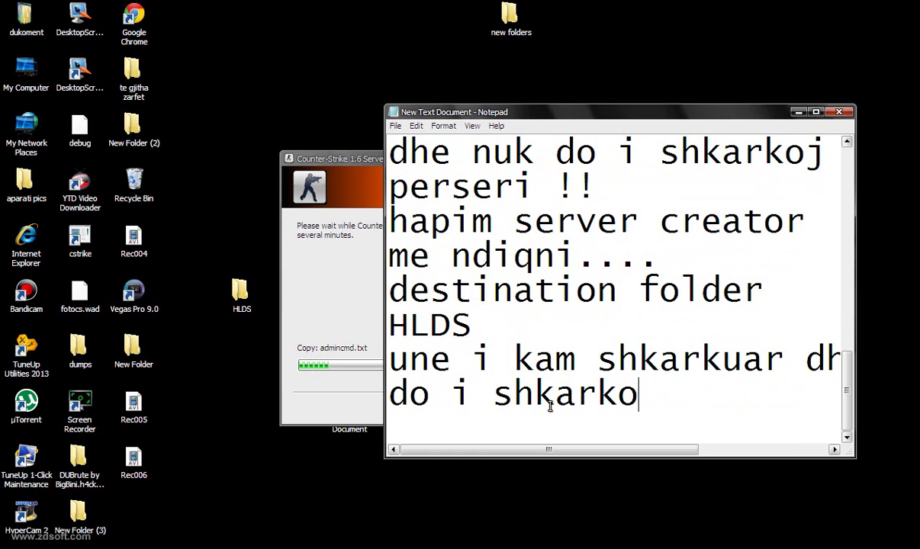
{"action": "type", "text": "j perser"}
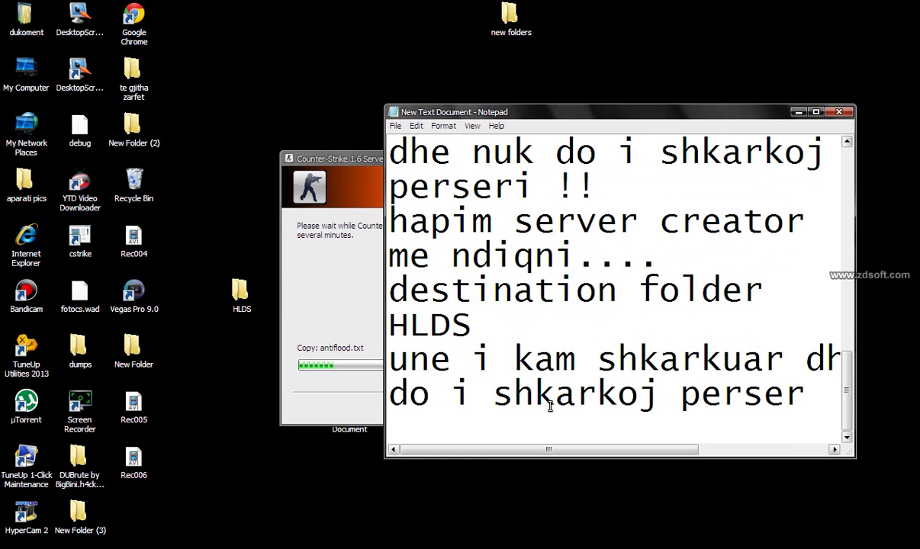
{"action": "type", "text": "i"}
Step: Cancel the running Server Creator installation and quit its setup
{"action": "key", "text": "alt+Tab"}
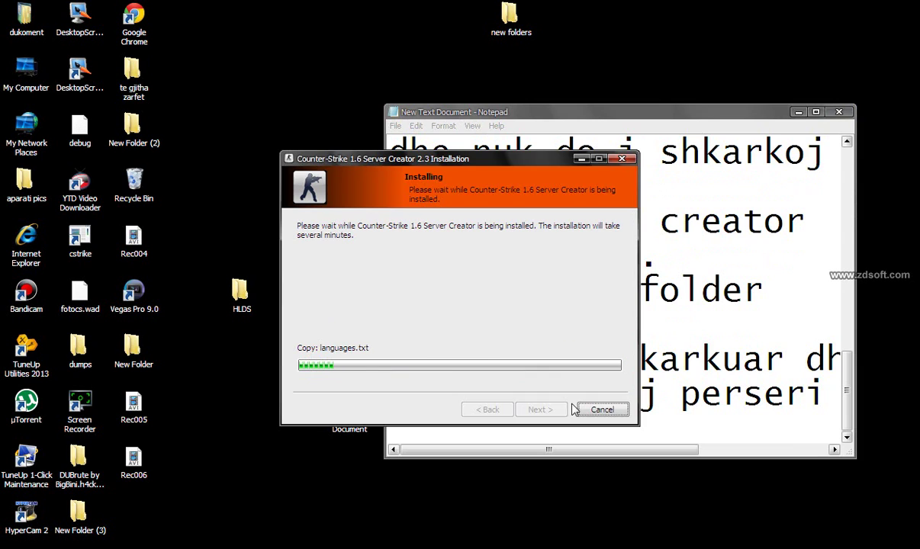
{"action": "left_click", "coordinate": [599, 410]}
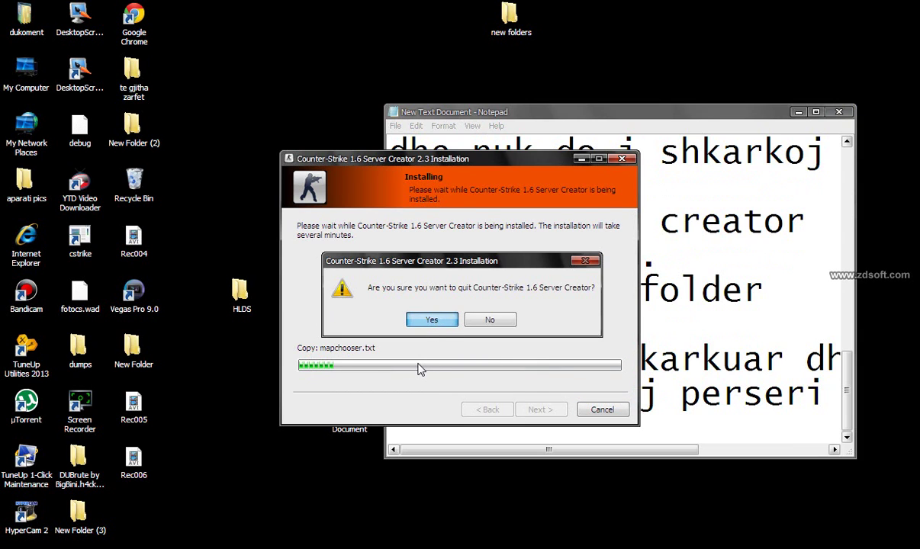
{"action": "key", "text": "Return"}
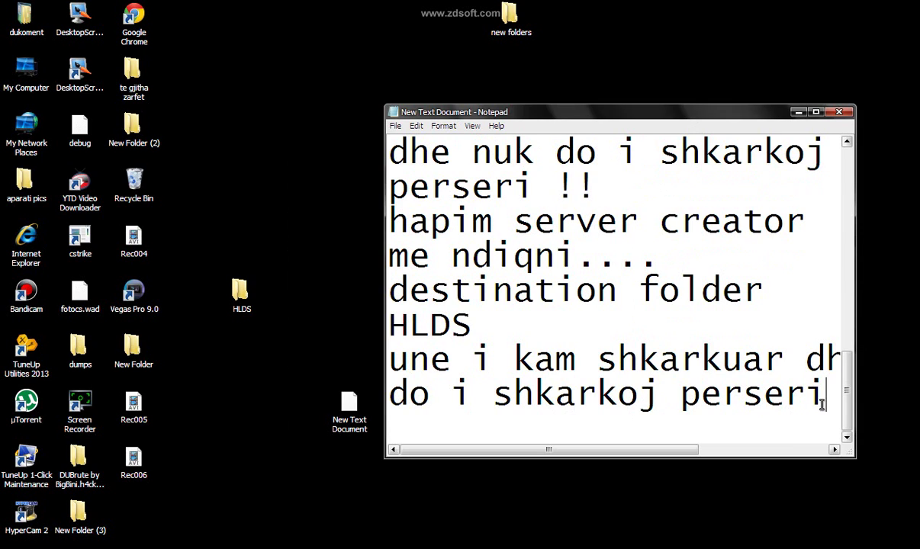
Step: Add the lines "tani na duhet te veme" and "protocol" at the end of the Notepad text
{"action": "key", "text": "Return"}
{"action": "type", "text": "tani na "}
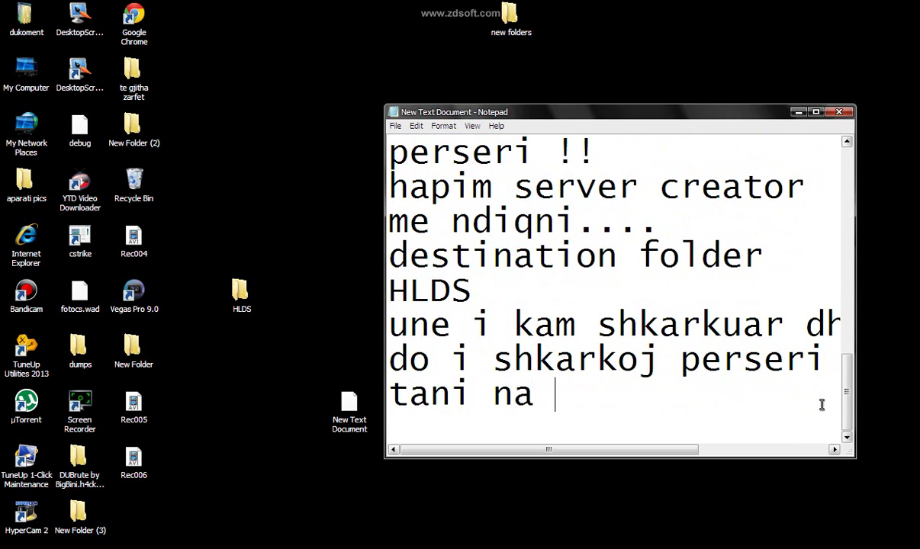
{"action": "type", "text": "duhet te "}
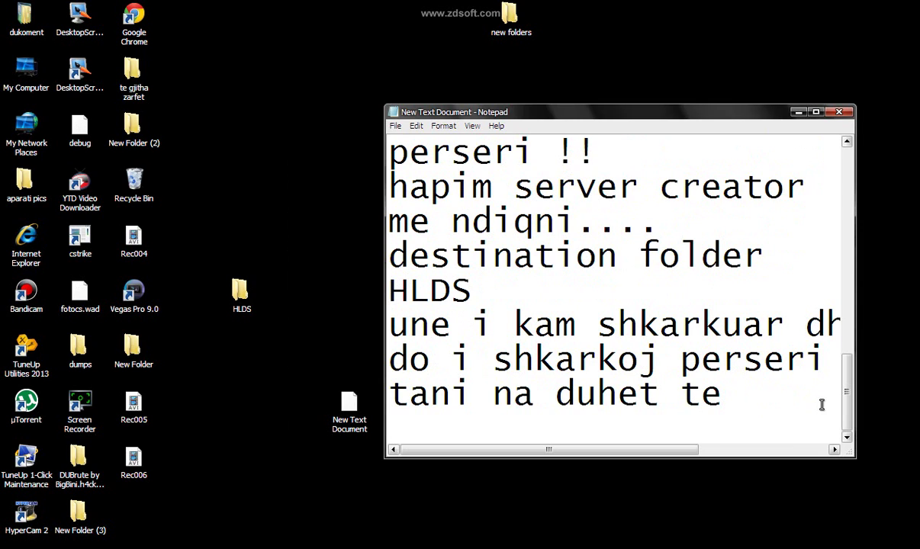
{"action": "type", "text": "veme"}
{"action": "key", "text": "Return"}
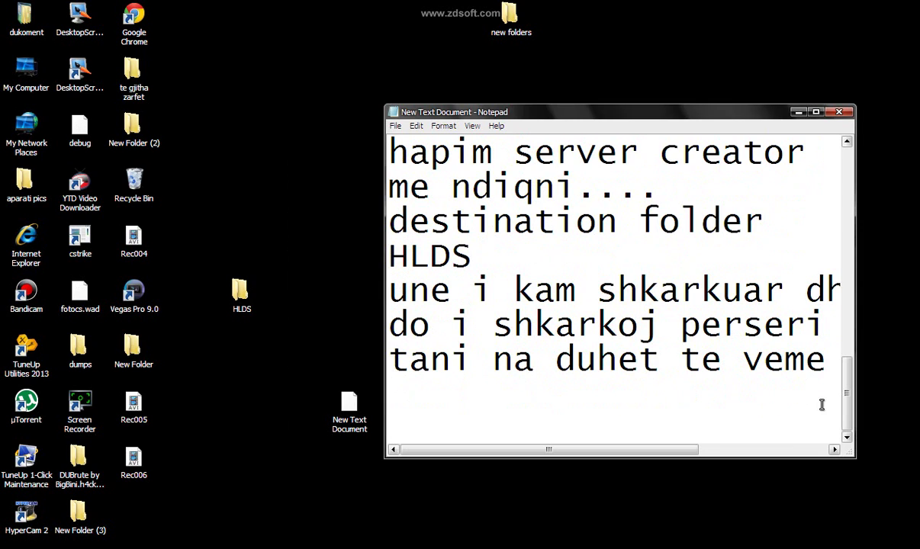
{"action": "type", "text": "protocol"}
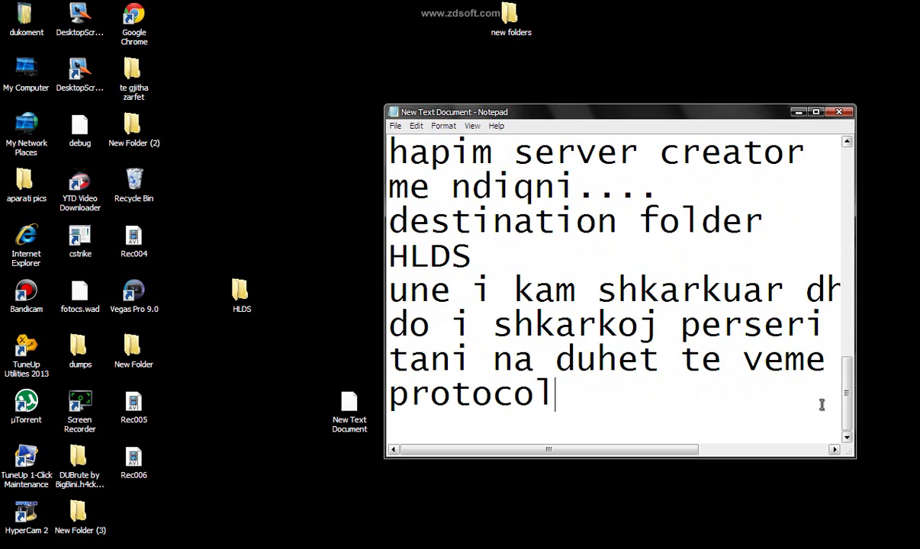
Step: Launch the non_steam patcher from the desktop and advance its setup to the install location choice
{"action": "left_click", "coordinate": [798, 112]}
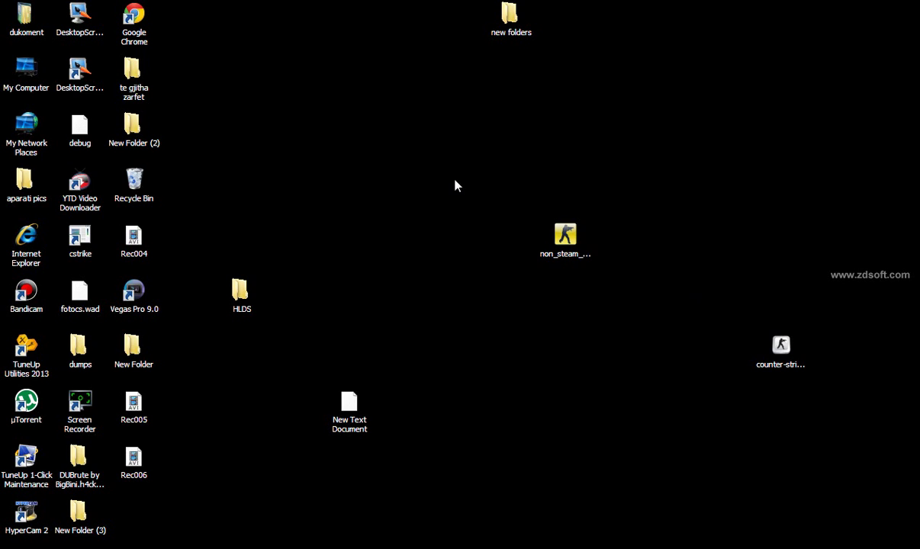
{"action": "left_click_drag", "start_coordinate": [427, 165], "coordinate": [587, 305]}
{"action": "left_click_drag", "start_coordinate": [447, 153], "coordinate": [560, 328]}
{"action": "left_click_drag", "start_coordinate": [504, 168], "coordinate": [671, 373]}
{"action": "left_click_drag", "start_coordinate": [468, 145], "coordinate": [478, 221]}
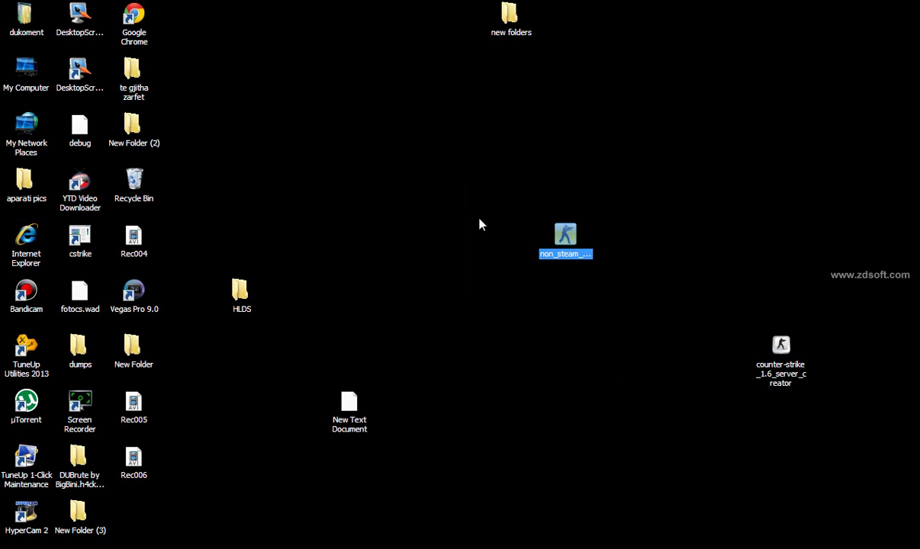
{"action": "left_click", "coordinate": [478, 222]}
{"action": "double_click", "coordinate": [567, 243]}
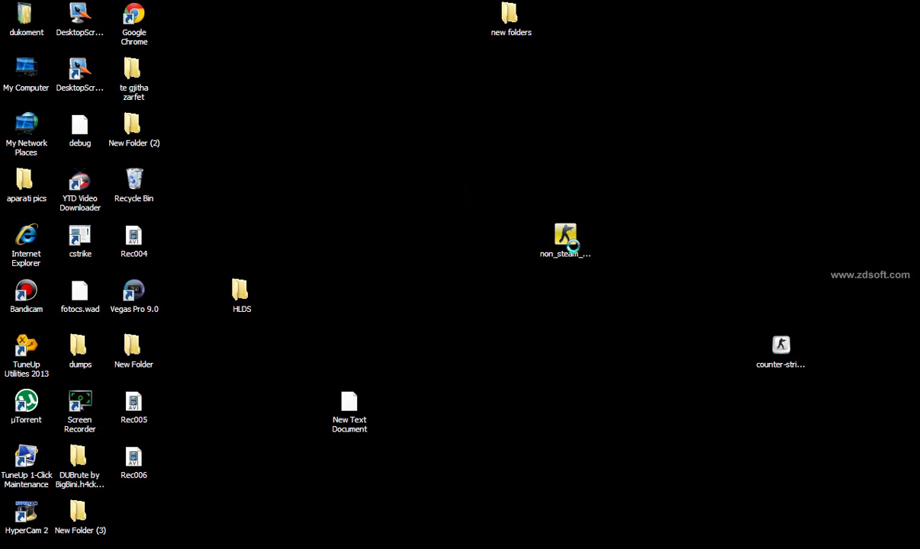
{"action": "left_click", "coordinate": [515, 301]}
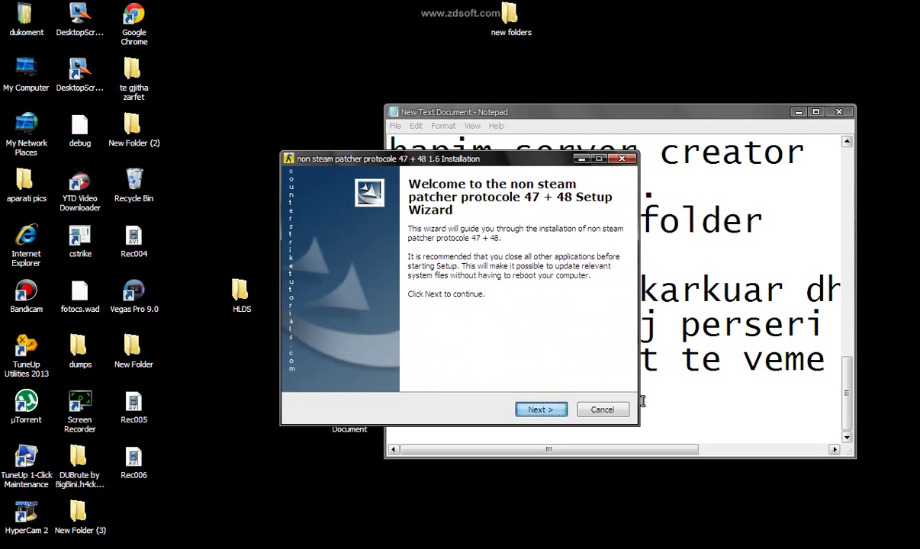
{"action": "key", "text": "Return"}
Step: Add the lines "perseri destination" and "folder HLDS" below "protocol" in Notepad
{"action": "left_click", "coordinate": [669, 418]}
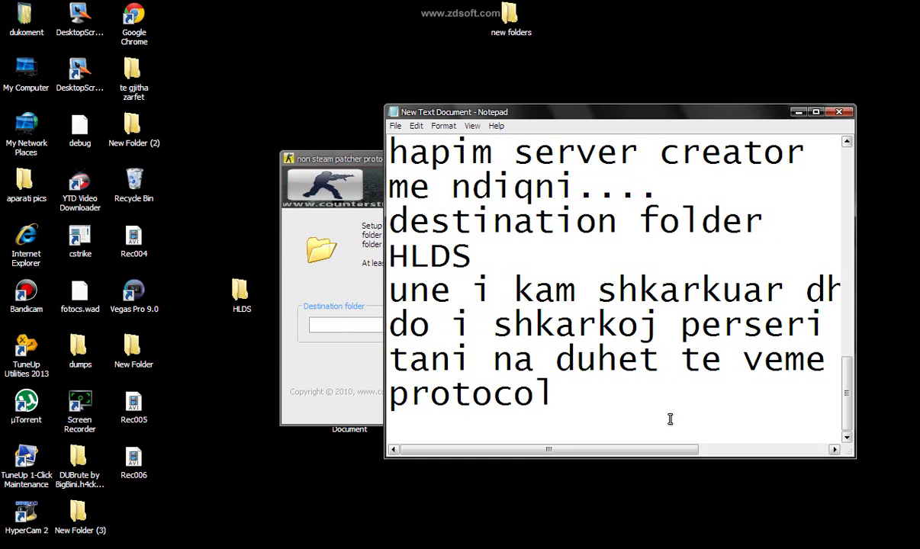
{"action": "key", "text": "Return"}
{"action": "type", "text": "per"}
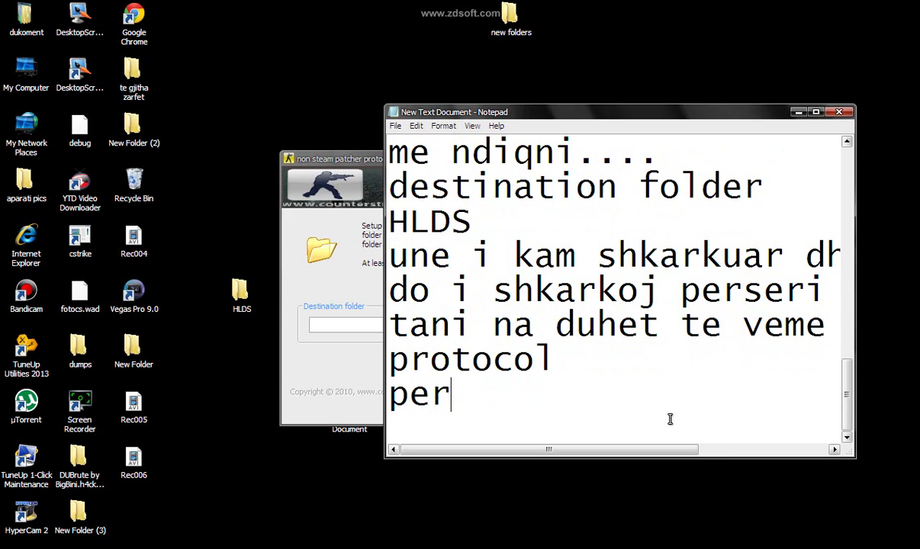
{"action": "type", "text": "seri des"}
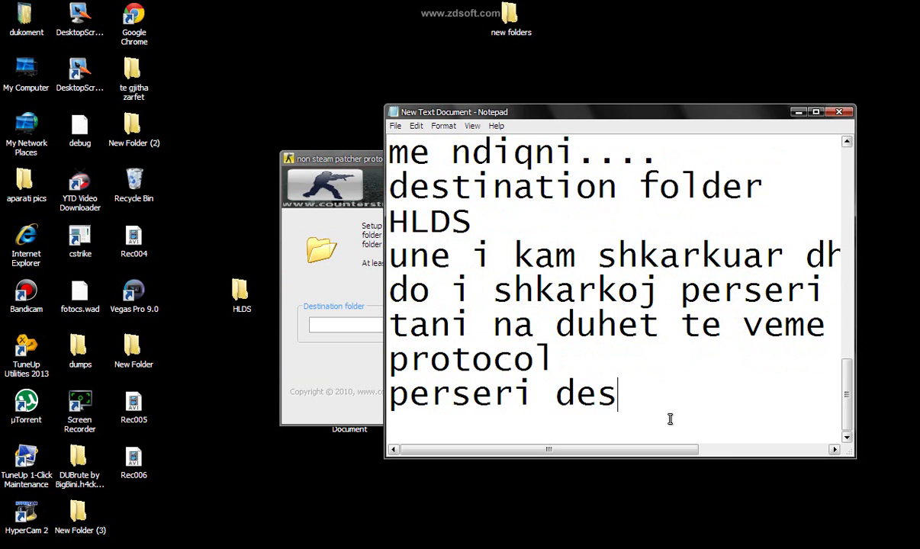
{"action": "type", "text": "tinatio"}
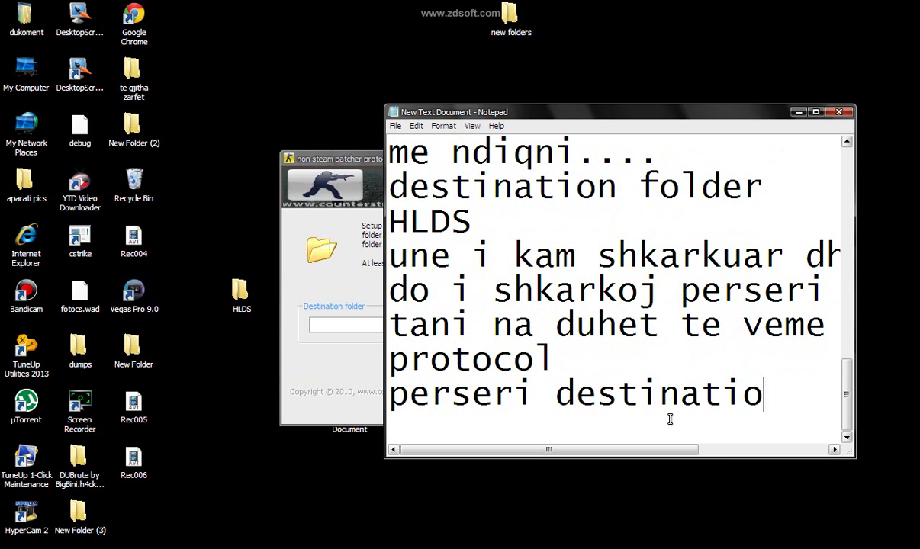
{"action": "type", "text": "n"}
{"action": "key", "text": "Return"}
{"action": "type", "text": "fole"}
{"action": "key", "text": "BackSpace"}
{"action": "type", "text": "d"}
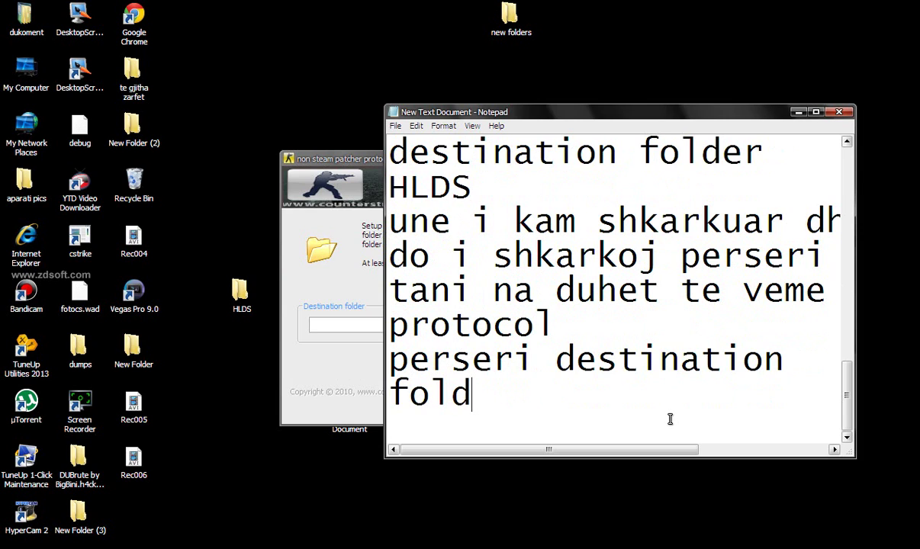
{"action": "type", "text": "er HLDS"}
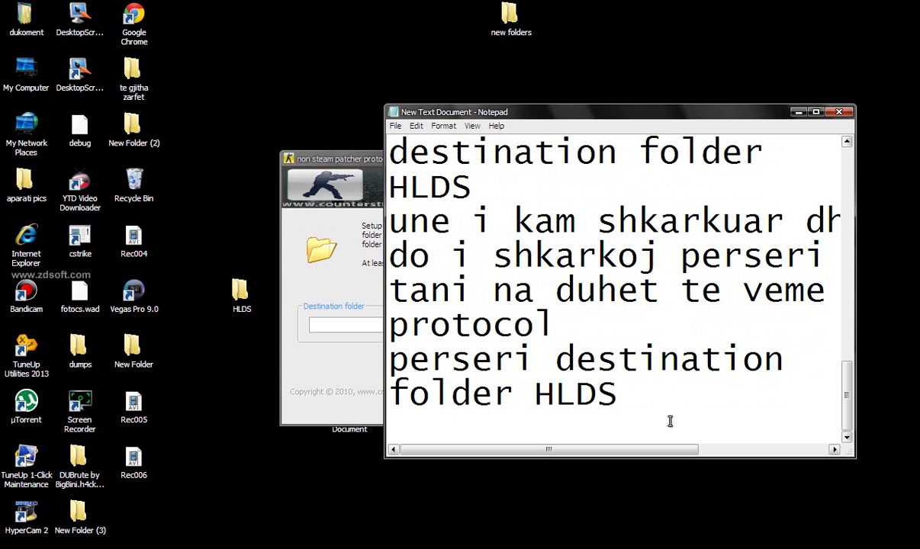
Step: Show the patcher setup's destination folder selection and highlight "LDS" of the folder name in the last Notepad line
{"action": "left_click", "coordinate": [362, 277]}
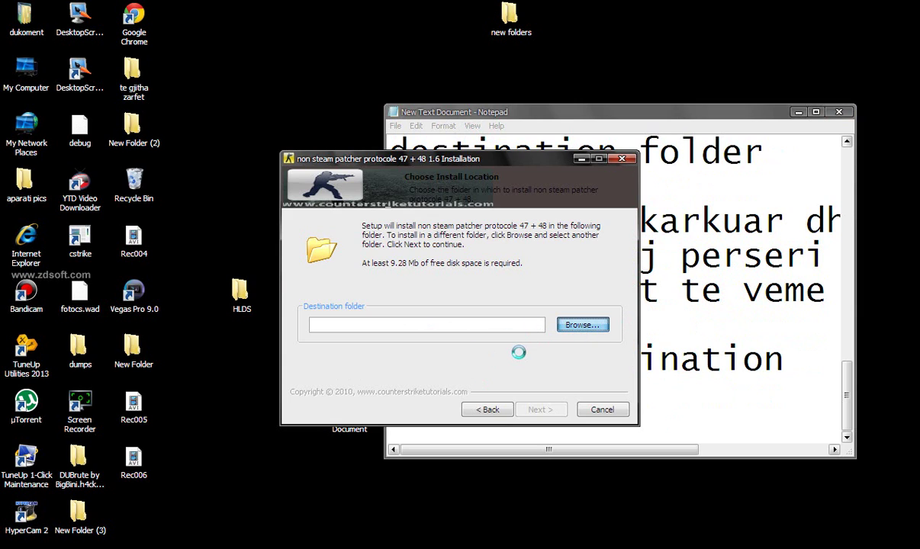
{"action": "left_click", "coordinate": [510, 429]}
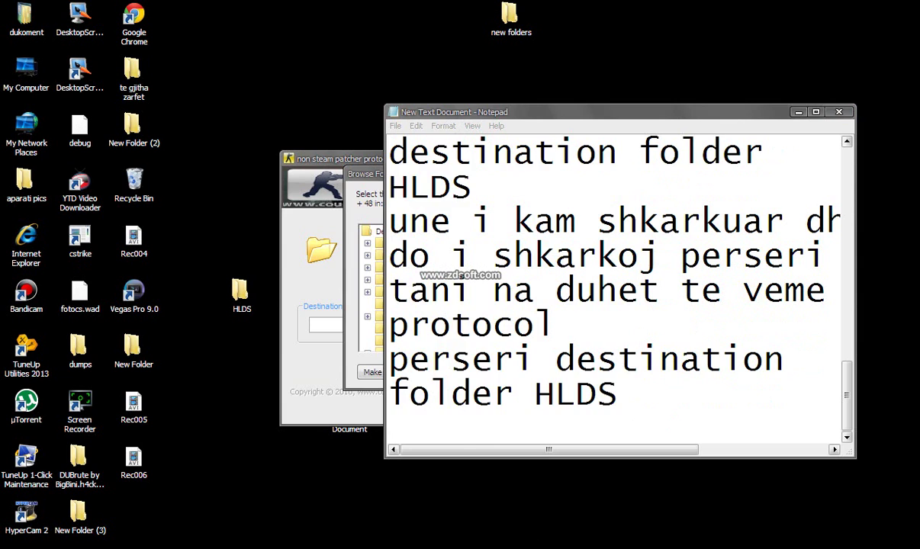
{"action": "left_click_drag", "start_coordinate": [619, 394], "coordinate": [551, 394]}
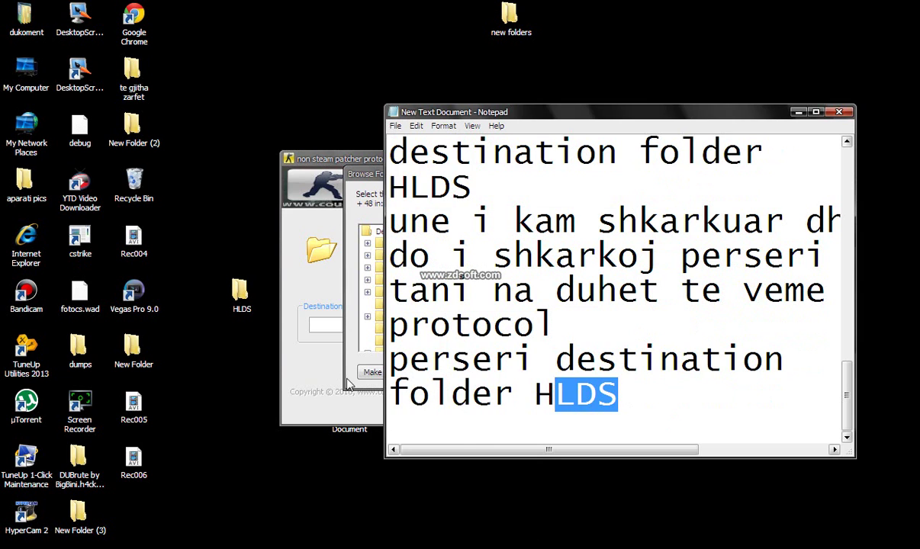
{"action": "left_click", "coordinate": [347, 385]}
{"action": "left_click", "coordinate": [517, 446]}
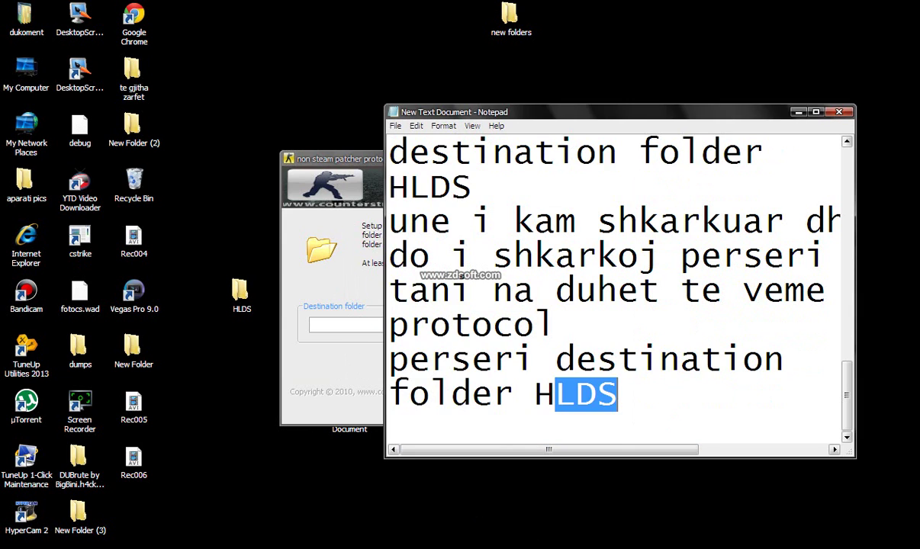
Step: Start installing the patcher into the desktop's HLDS folder and quit the setup while it is copying files
{"action": "left_click", "coordinate": [798, 112]}
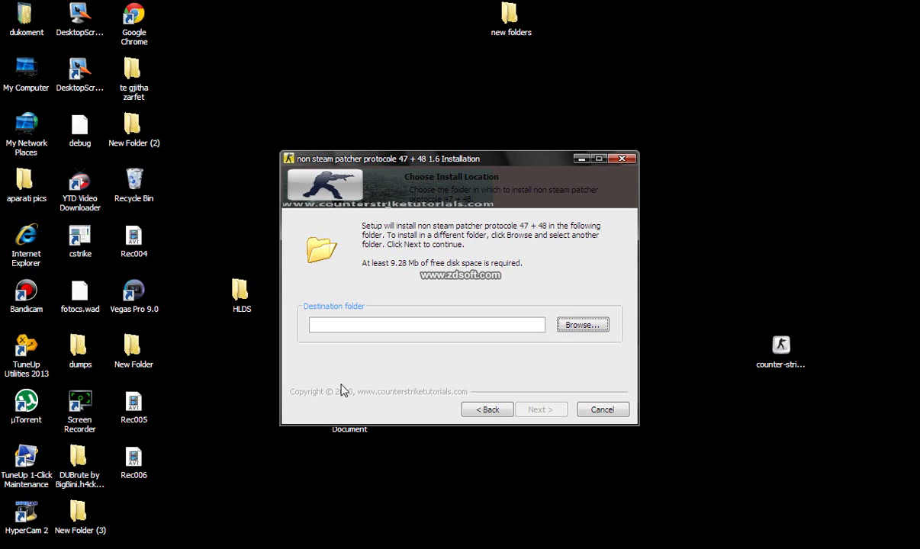
{"action": "left_click", "coordinate": [574, 327]}
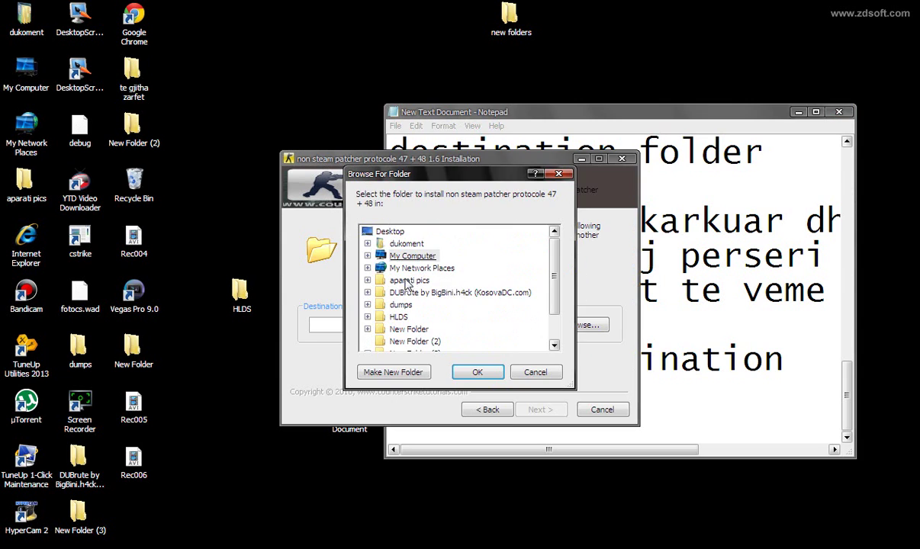
{"action": "left_click", "coordinate": [398, 316]}
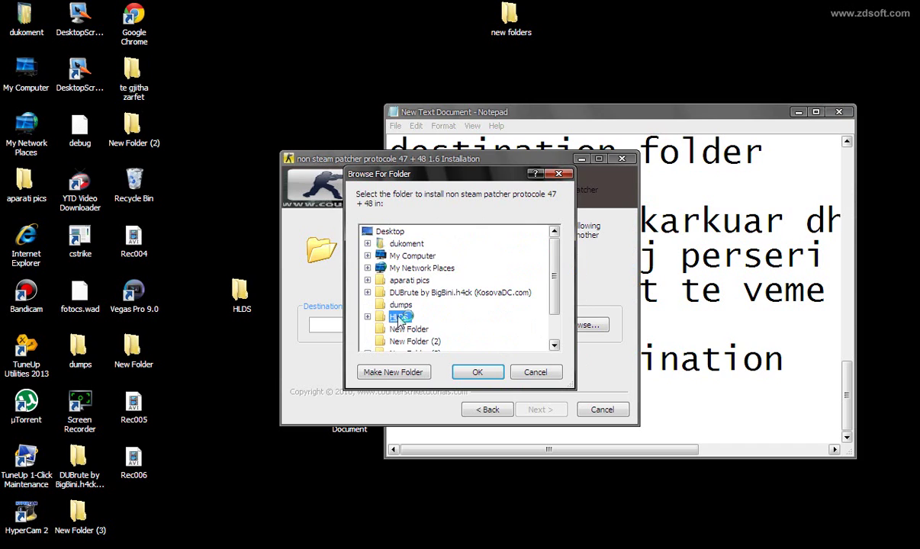
{"action": "left_click", "coordinate": [477, 373]}
{"action": "left_click", "coordinate": [540, 410]}
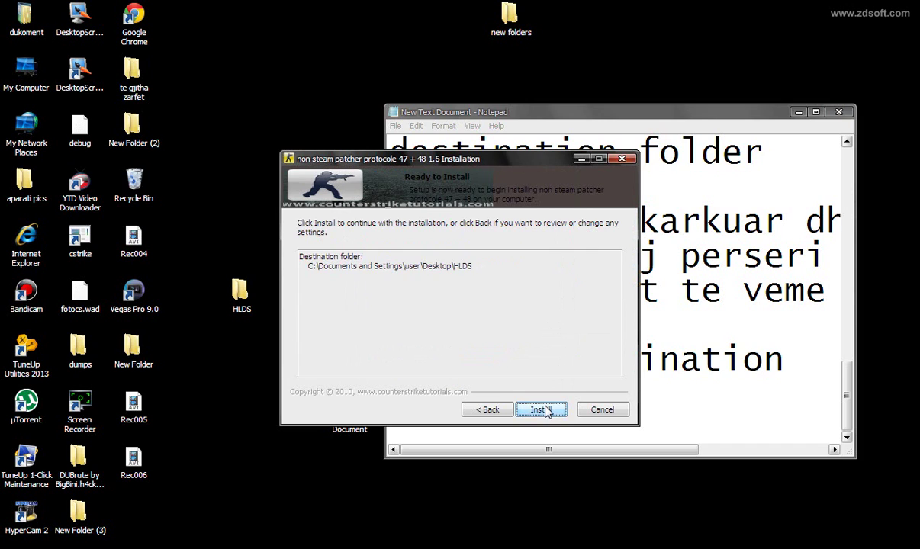
{"action": "left_click", "coordinate": [543, 410]}
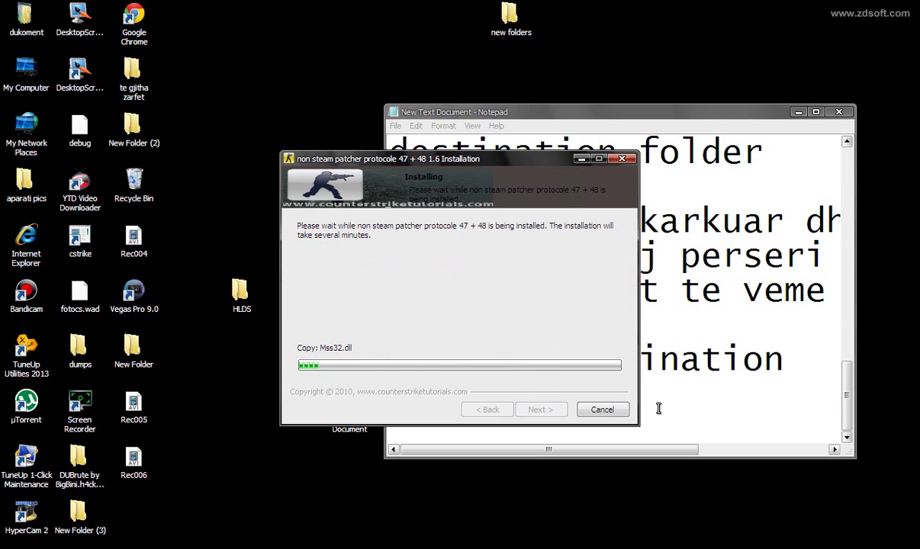
{"action": "left_click", "coordinate": [614, 416]}
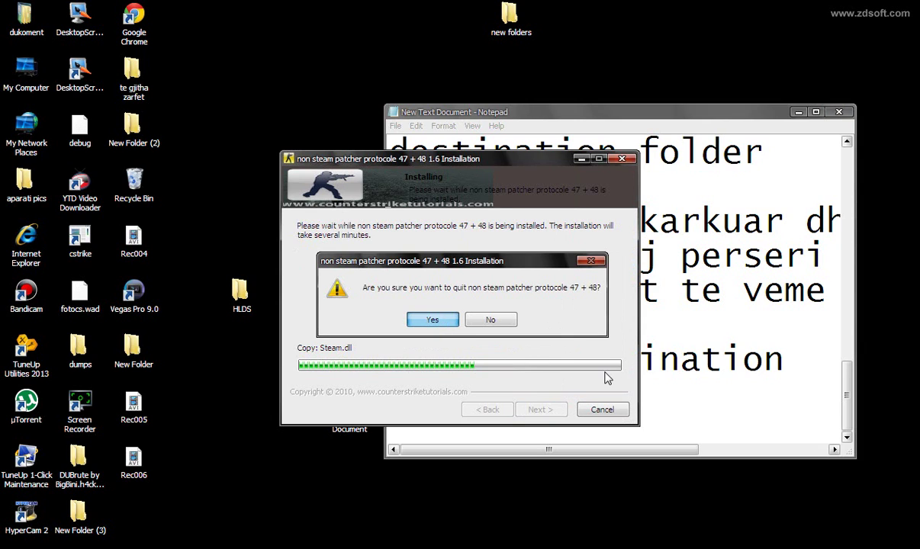
{"action": "left_click", "coordinate": [419, 318]}
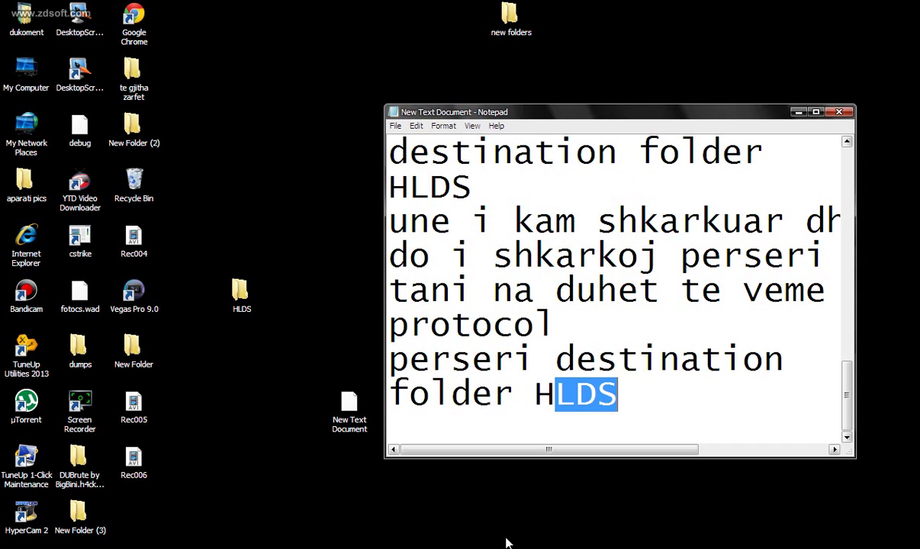
Step: Add the line "ok tani hapim HLDS" at the end of the Notepad text and highlight the whole line
{"action": "left_click", "coordinate": [661, 394]}
{"action": "key", "text": "Return"}
{"action": "type", "text": "o"}
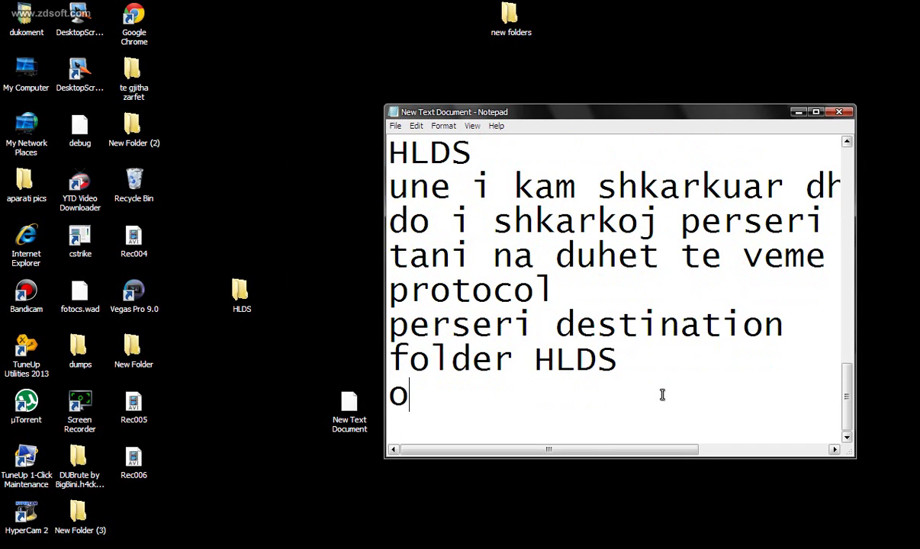
{"action": "type", "text": "k tani hapim "}
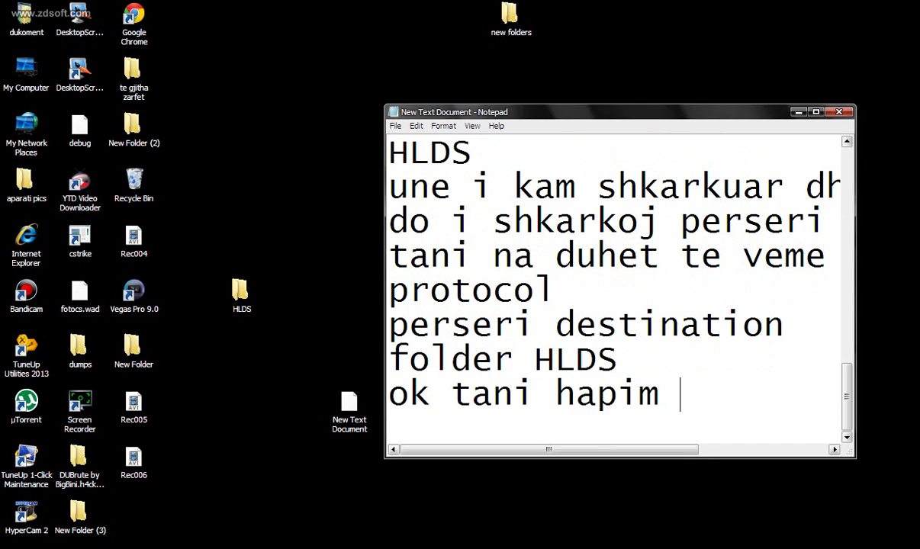
{"action": "type", "text": "HLDS"}
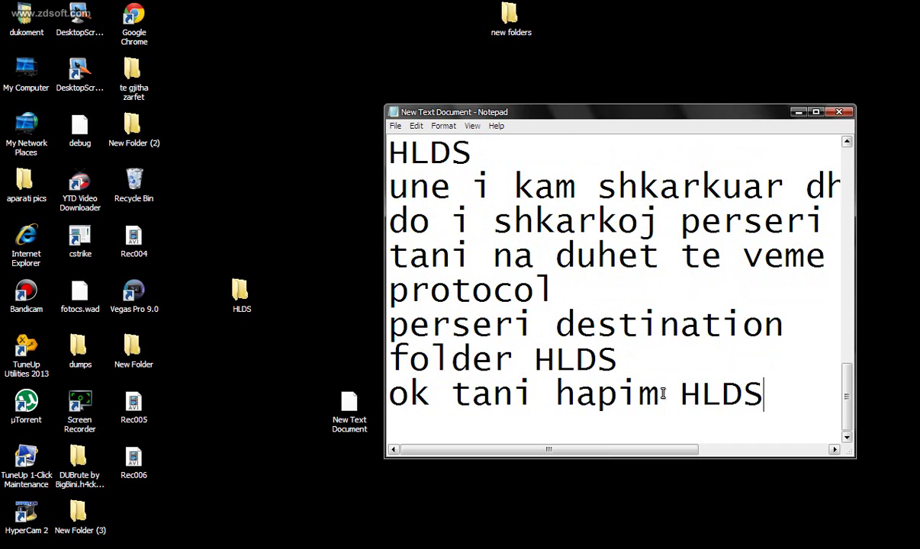
{"action": "left_click_drag", "start_coordinate": [765, 395], "coordinate": [658, 394]}
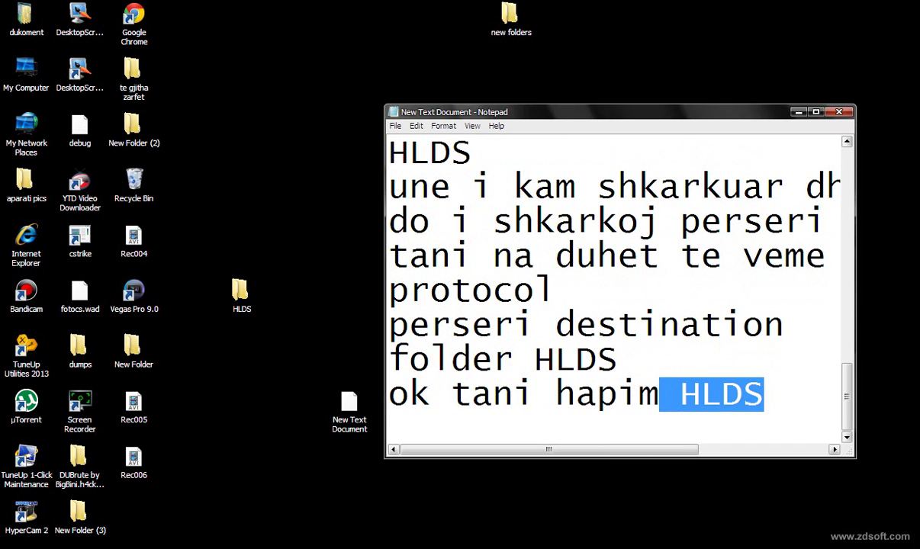
{"action": "left_click", "coordinate": [755, 391]}
{"action": "left_click_drag", "start_coordinate": [762, 395], "coordinate": [698, 397]}
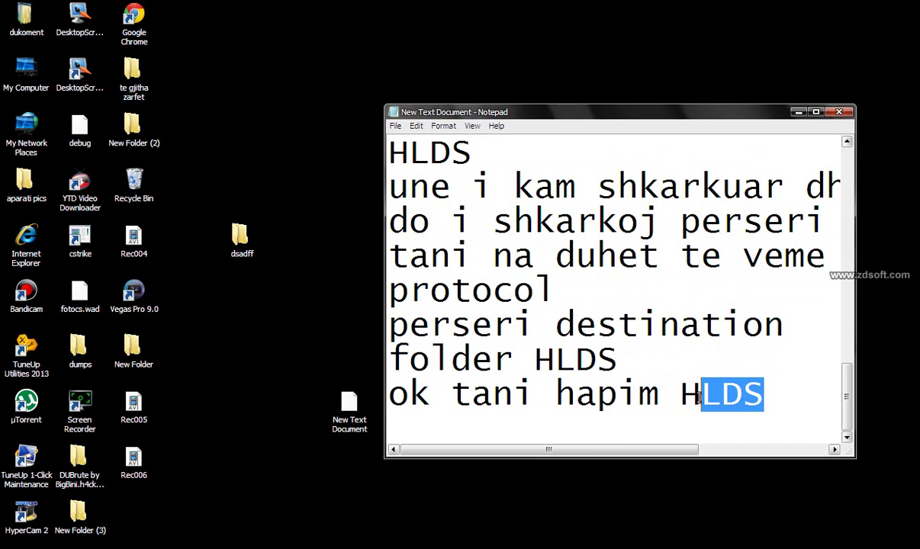
{"action": "left_click", "coordinate": [763, 393]}
{"action": "left_click_drag", "start_coordinate": [763, 394], "coordinate": [367, 394]}
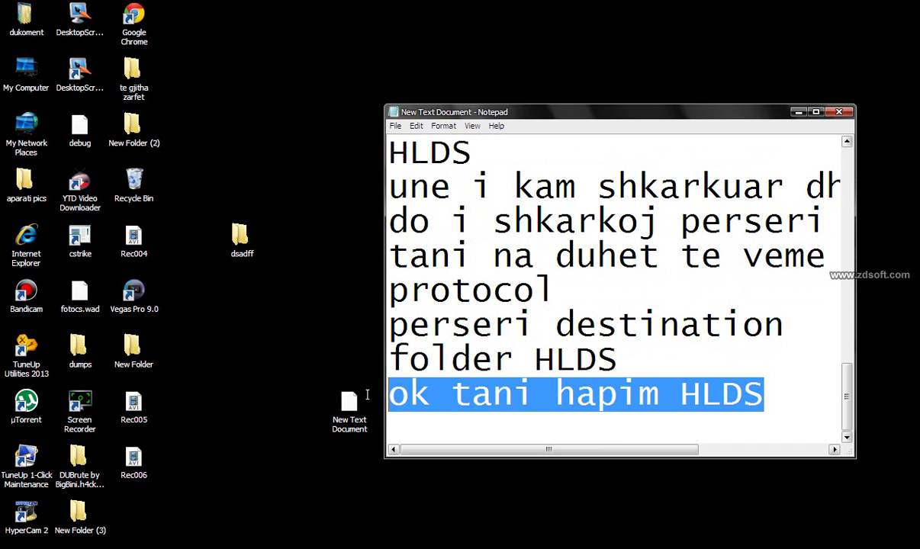
Step: Move the HLDS folder lower on the desktop and open it to look through its contents
{"action": "left_click", "coordinate": [798, 113]}
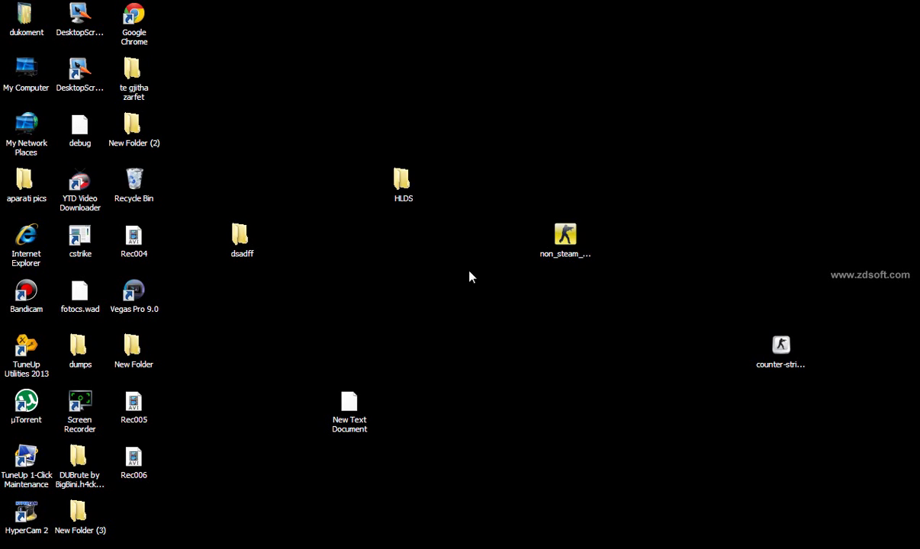
{"action": "left_click_drag", "start_coordinate": [405, 186], "coordinate": [405, 295]}
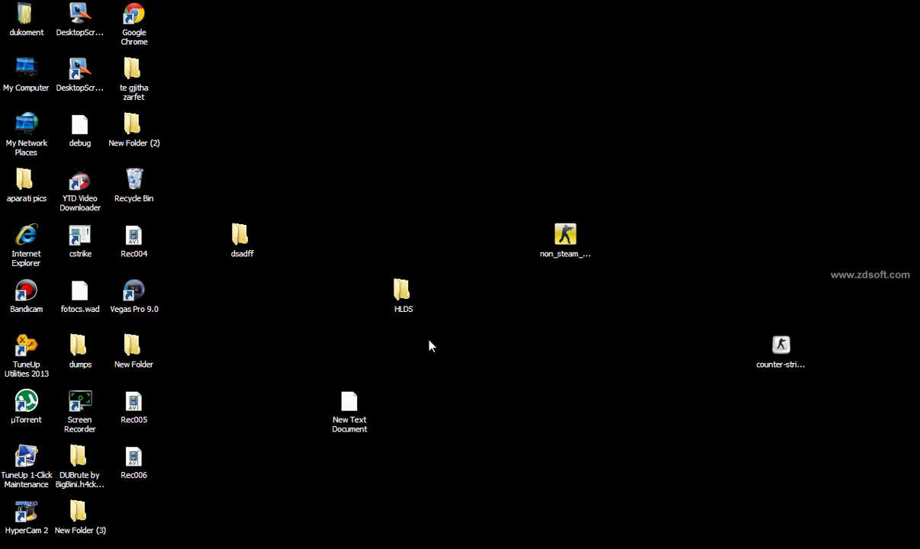
{"action": "double_click", "coordinate": [405, 301]}
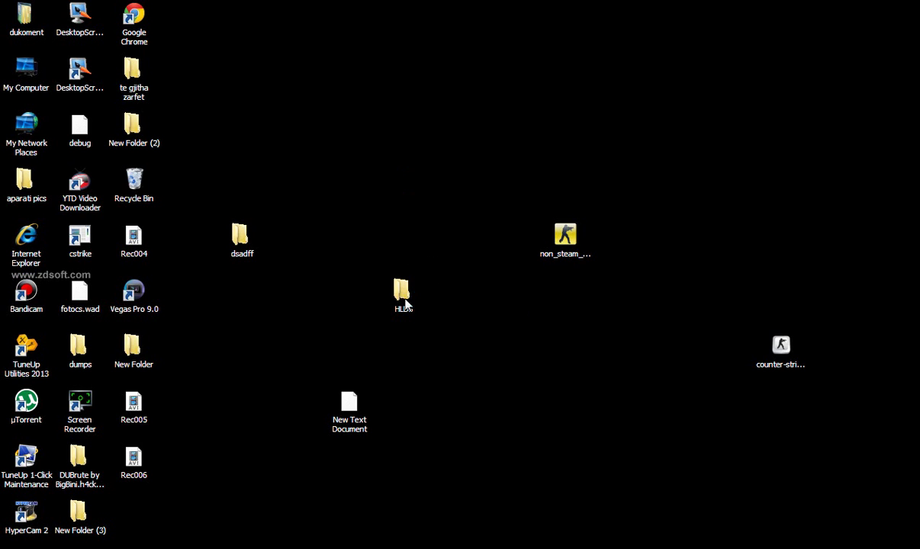
{"action": "scroll", "coordinate": [407, 309], "scroll_direction": "down", "scroll_amount": 6}
{"action": "scroll", "coordinate": [411, 379], "scroll_direction": "up", "scroll_amount": 6}
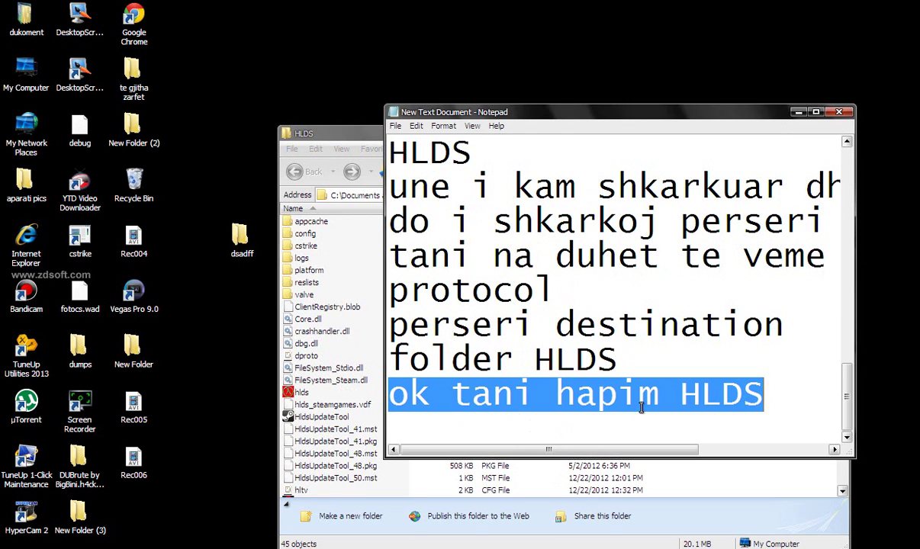
Step: Add the lines "tani do te bejme" and "nje kontroll !" at the end of the Notepad text
{"action": "left_click", "coordinate": [774, 386]}
{"action": "key", "text": "Return"}
{"action": "type", "text": "tani "}
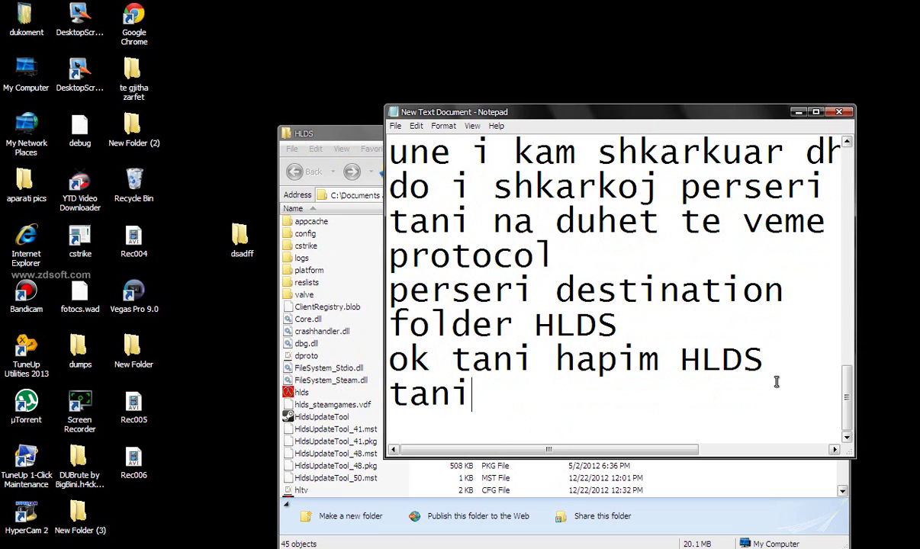
{"action": "type", "text": "do te be"}
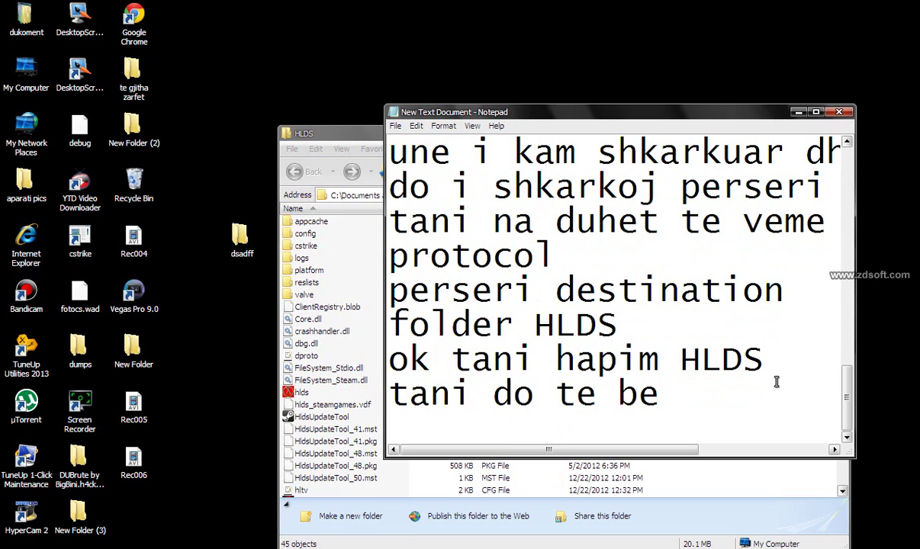
{"action": "type", "text": "jme"}
{"action": "key", "text": "Return"}
{"action": "type", "text": "nje"}
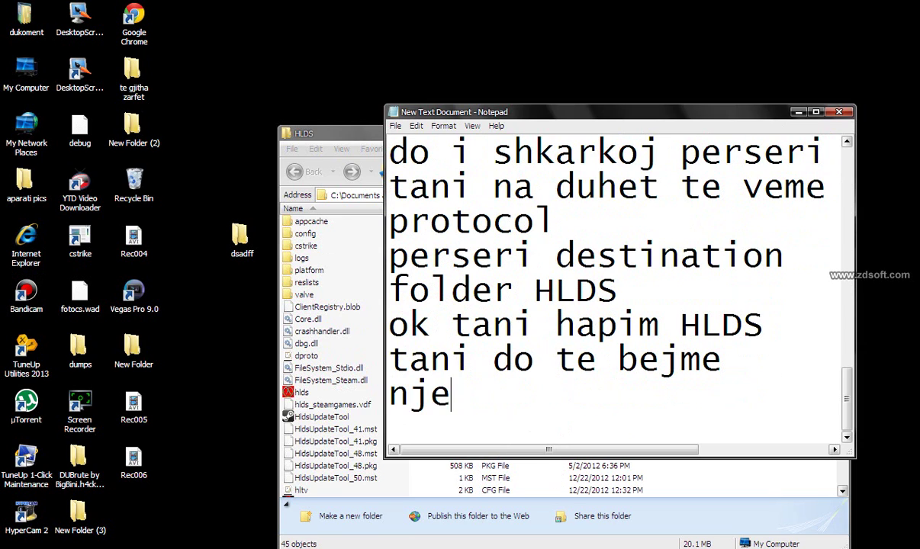
{"action": "type", "text": " kontro"}
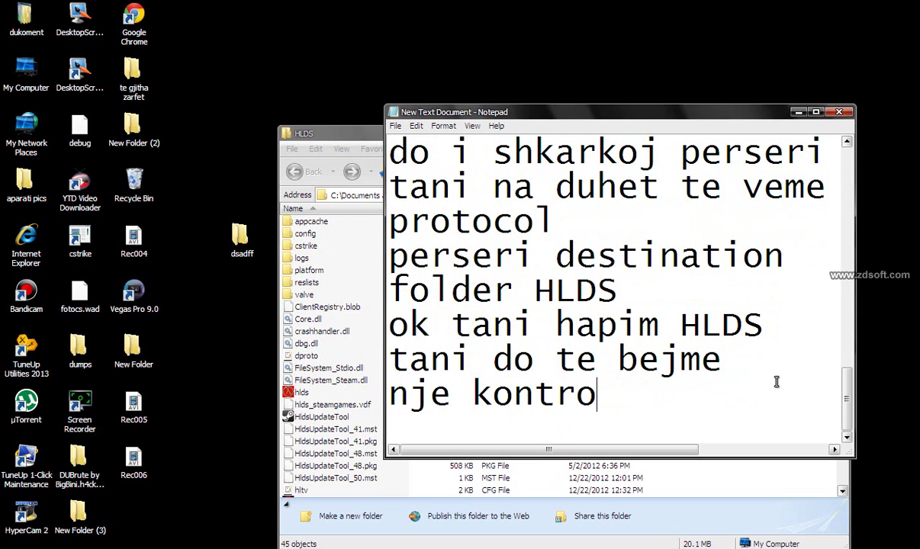
{"action": "type", "text": "ll !"}
Step: Add the lines "nese folderi eshte" and "larte 315 mb atere" below "nje kontroll !" in Notepad
{"action": "key", "text": "Return"}
{"action": "type", "text": "n"}
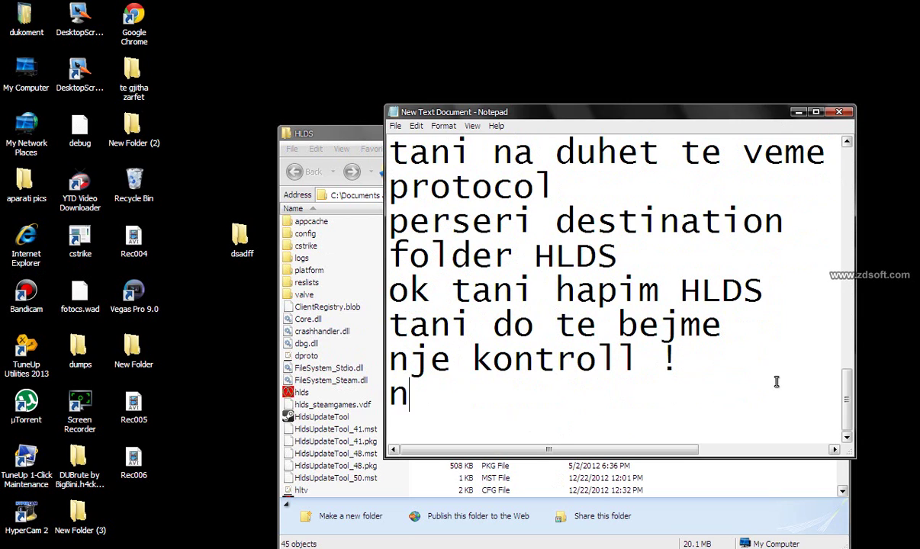
{"action": "type", "text": "ese folder"}
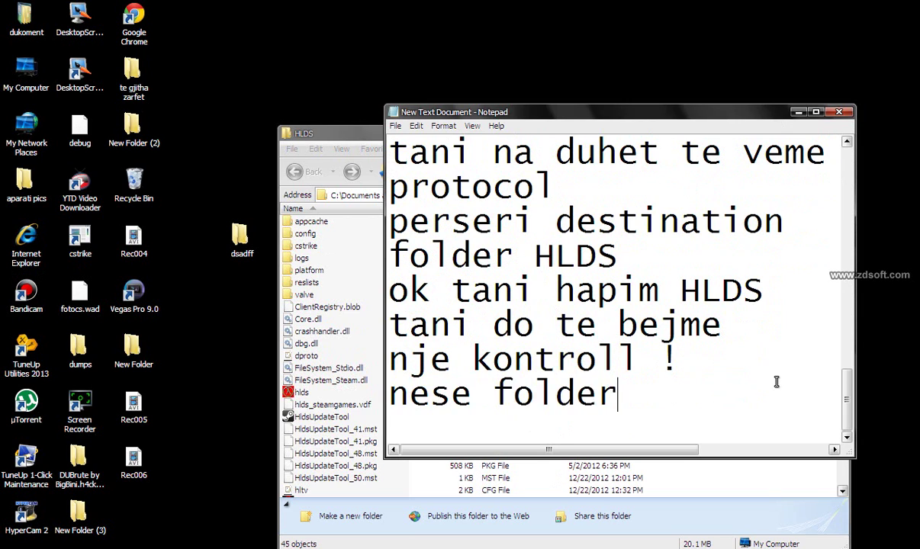
{"action": "type", "text": "i eshte"}
{"action": "key", "text": "Return"}
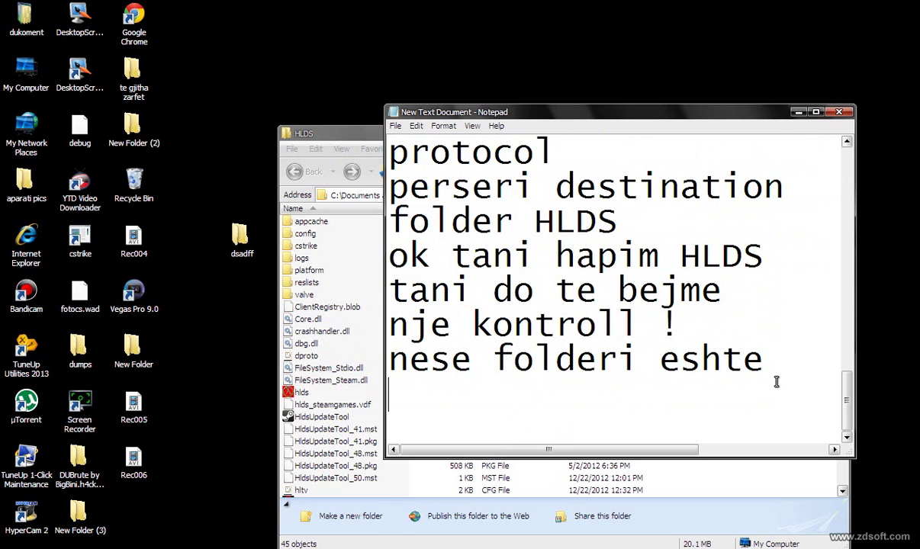
{"action": "type", "text": "larte"}
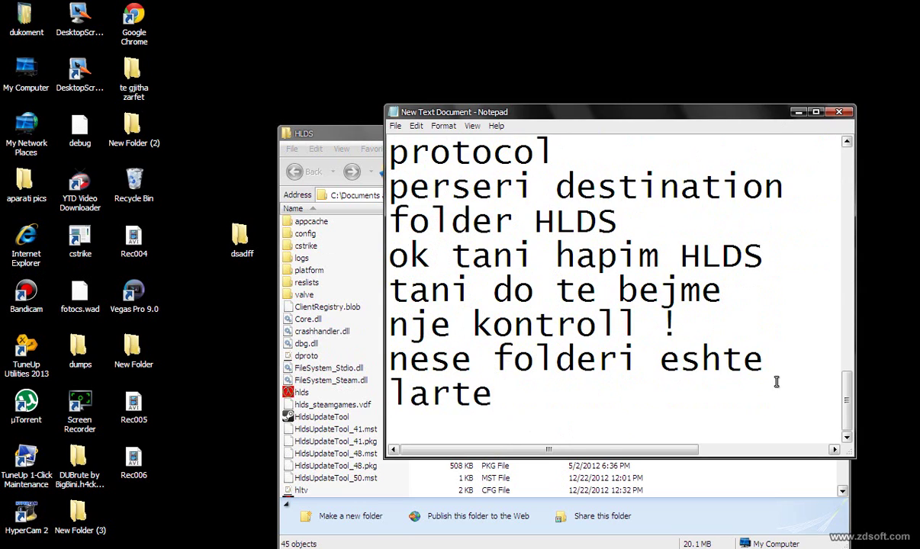
{"action": "type", "text": "314"}
{"action": "key", "text": "BackSpace"}
{"action": "type", "text": "5"}
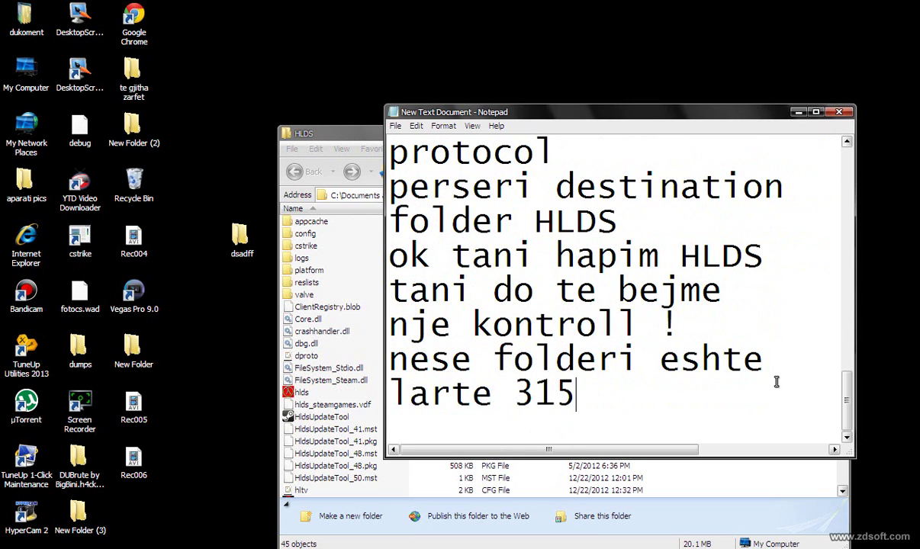
{"action": "type", "text": " mb atere"}
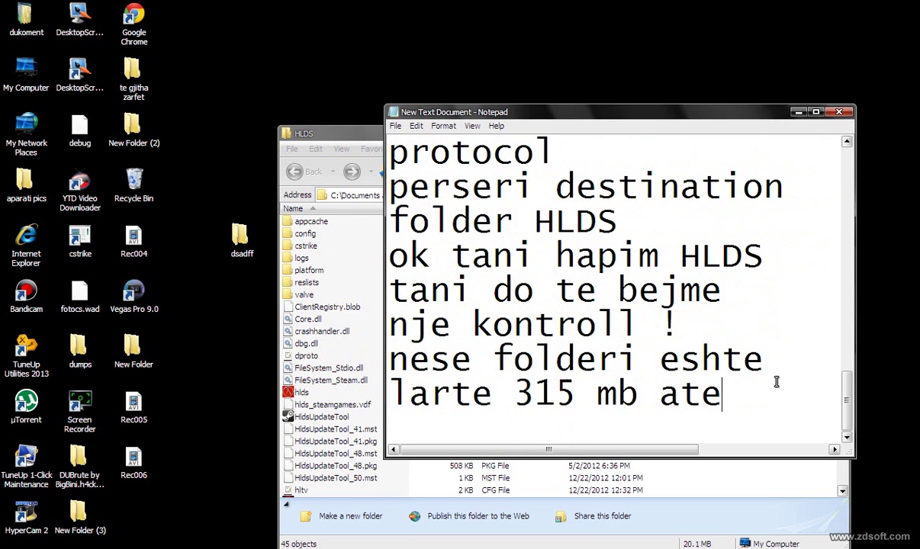
Step: Add the lines "eshte ne rregull po qe", "posht 300 duhet nisur" and "nga fillimi" at the end of the Notepad text
{"action": "key", "text": "Return"}
{"action": "type", "text": "eshte ne r"}
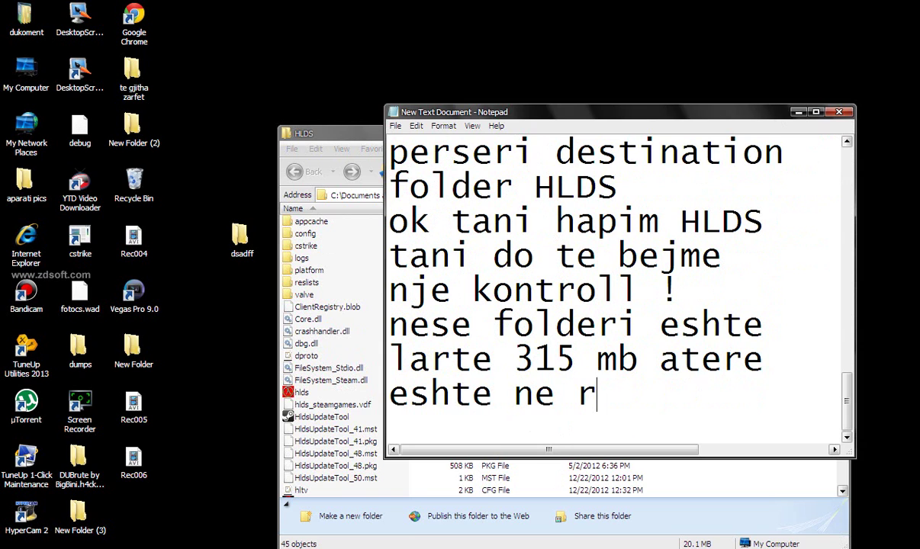
{"action": "type", "text": "regull po "}
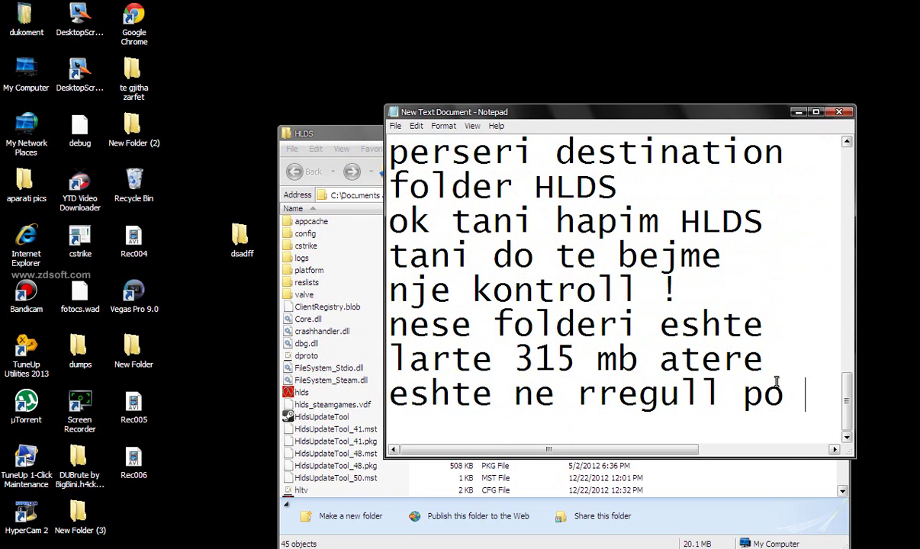
{"action": "type", "text": "qe"}
{"action": "key", "text": "Return"}
{"action": "type", "text": "posht "}
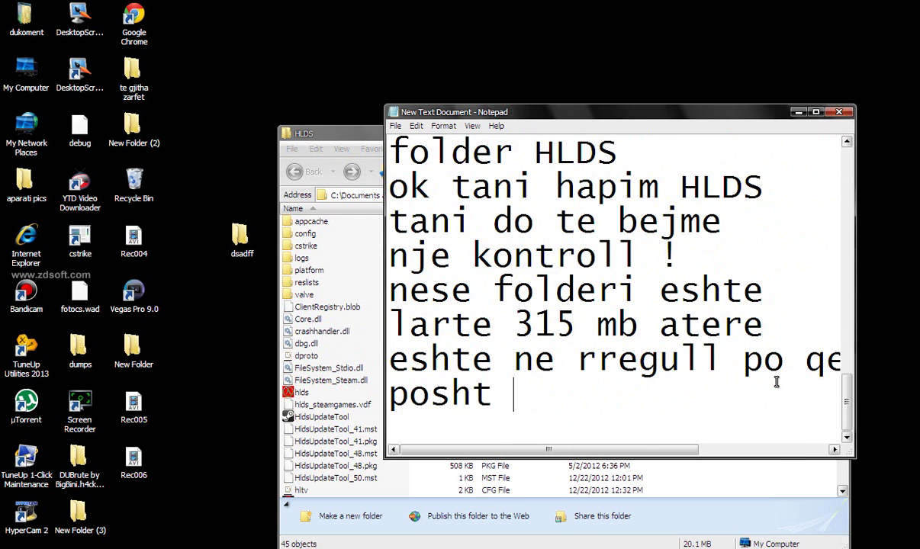
{"action": "type", "text": "300 duhet nisur"}
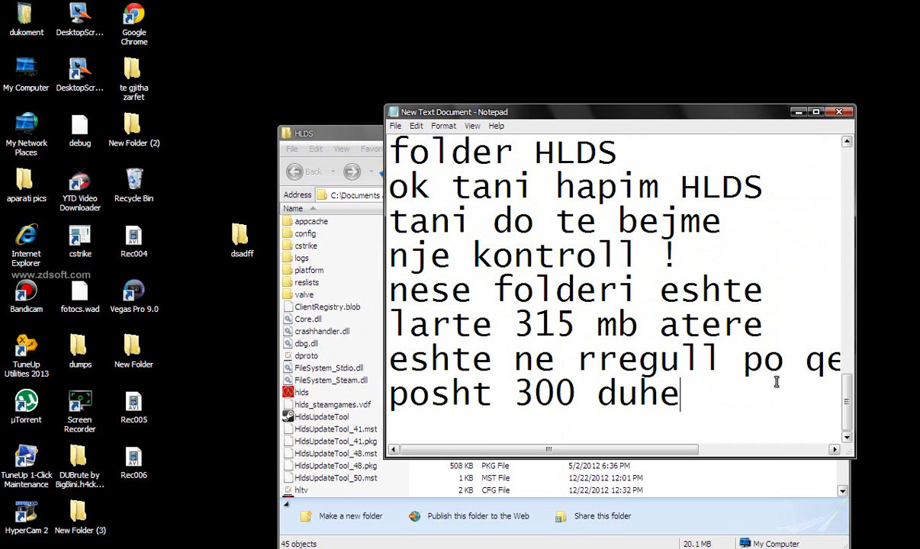
{"action": "key", "text": "Return"}
{"action": "type", "text": "nga fillimi"}
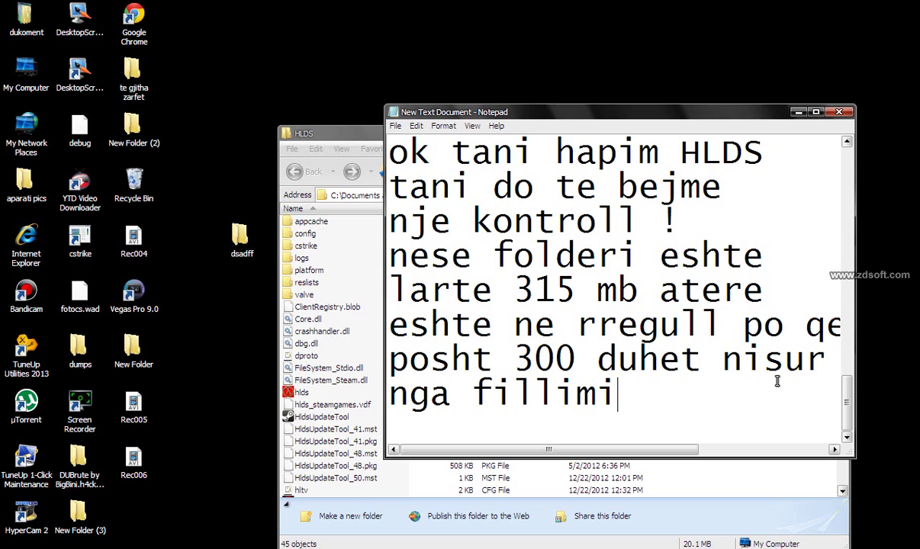
Step: Clear the Notepad and HLDS windows from view and select the HLDS folder on the desktop
{"action": "left_click", "coordinate": [797, 112]}
{"action": "left_click", "coordinate": [762, 123]}
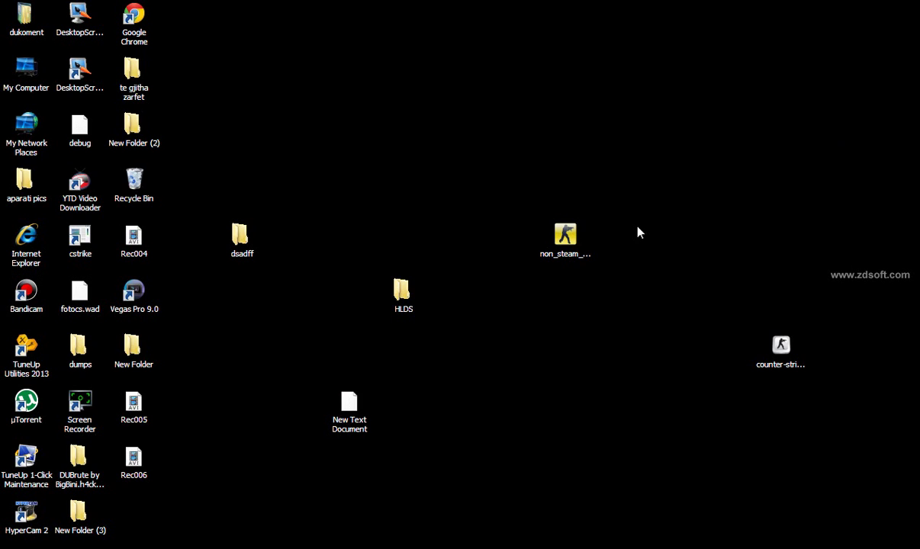
{"action": "left_click", "coordinate": [403, 293]}
{"action": "left_click", "coordinate": [410, 250]}
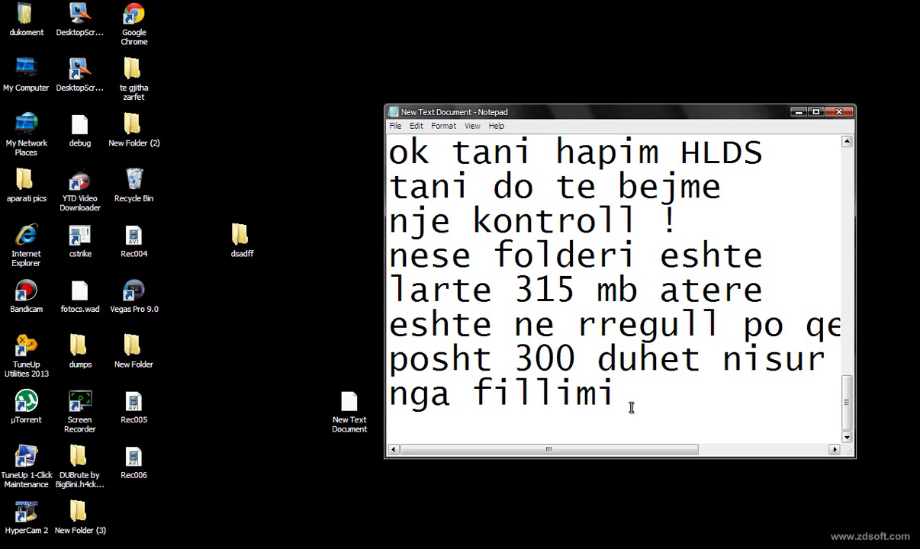
Step: Add the lines "une nuk e kam sakte" and "po dua thjeshte tju" at the end of the Notepad text
{"action": "key", "text": "Return"}
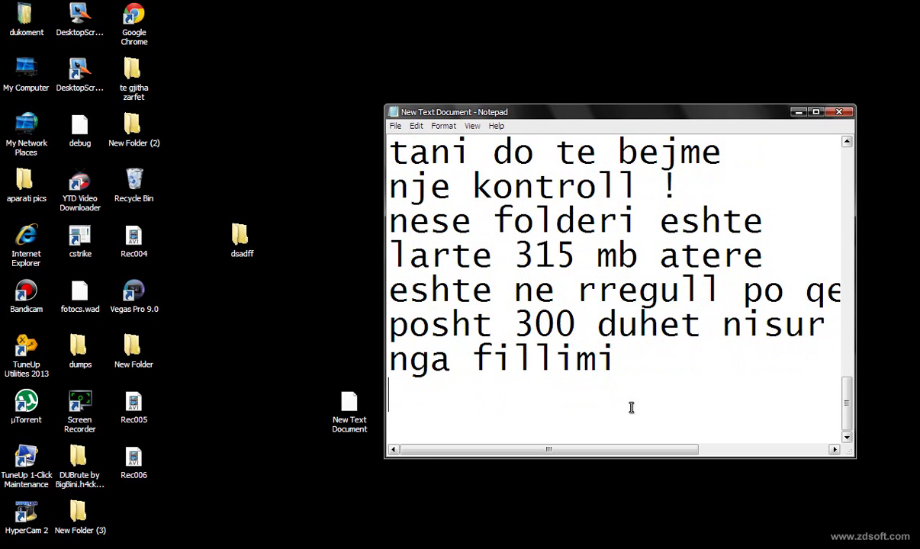
{"action": "type", "text": "une nuk e kam "}
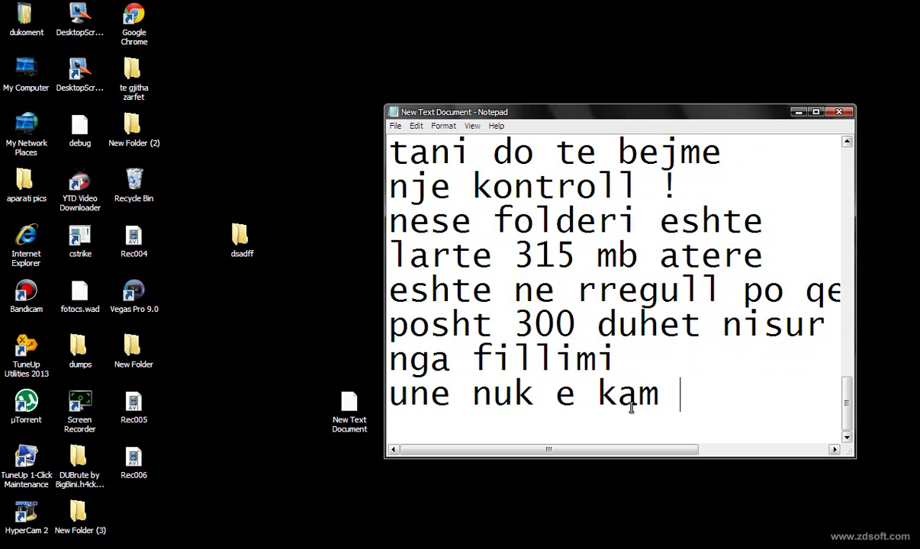
{"action": "type", "text": "sakte"}
{"action": "key", "text": "Return"}
{"action": "type", "text": "p"}
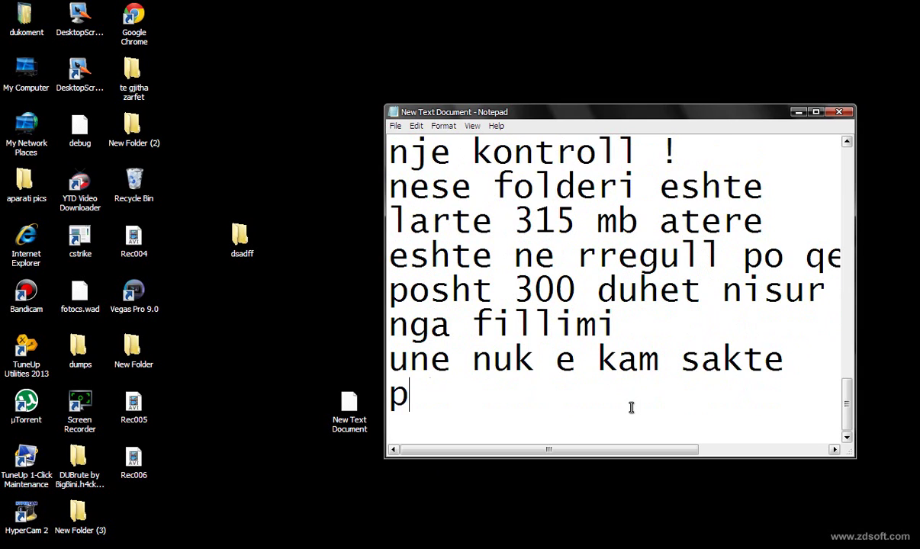
{"action": "type", "text": "o dua thje"}
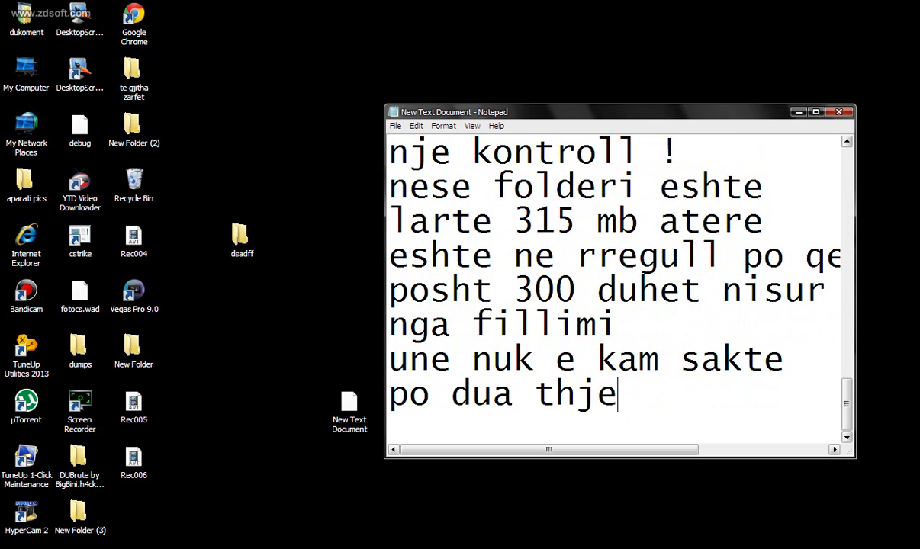
{"action": "type", "text": "shte "}
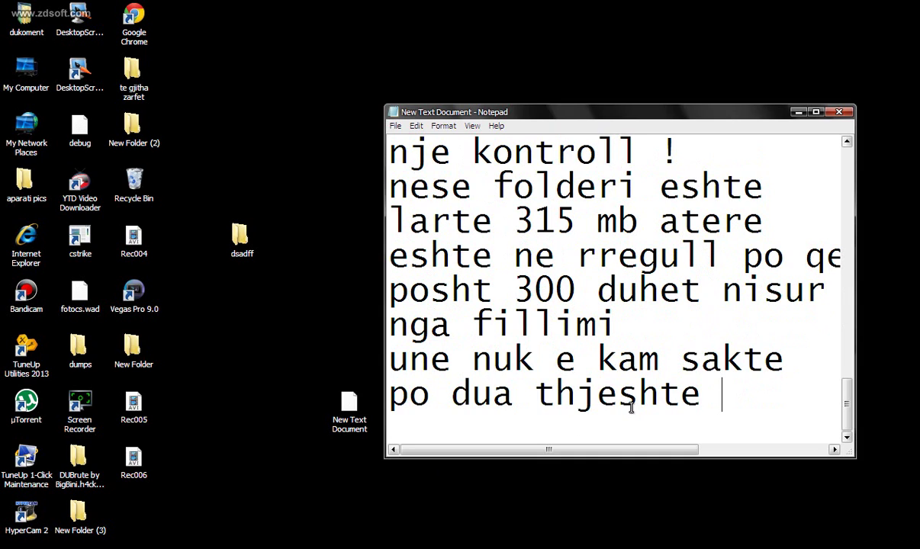
{"action": "type", "text": "tju"}
Step: Add the lines "a tregoj juve !! :)" and "e hapim" below "po dua thjeshte tju" in the Notepad text
{"action": "key", "text": "Return"}
{"action": "type", "text": "a "}
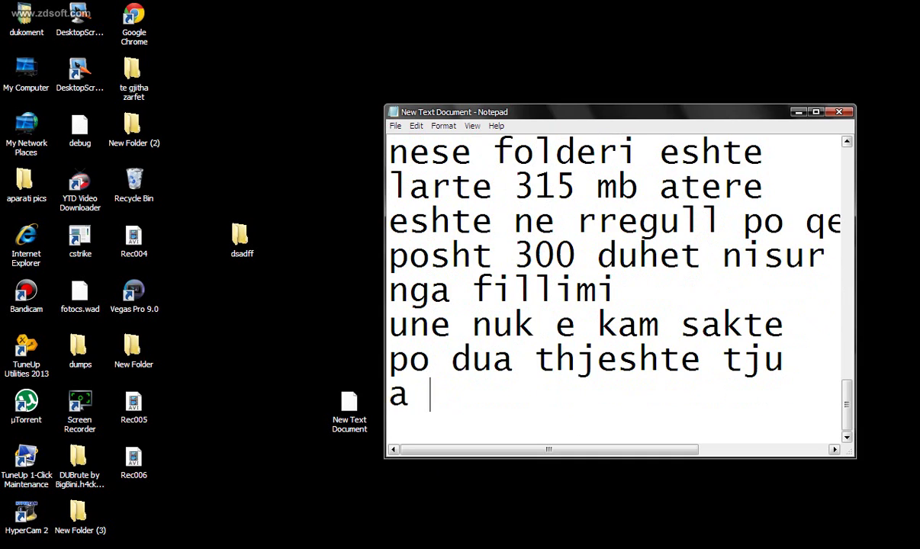
{"action": "type", "text": "tregoj ju"}
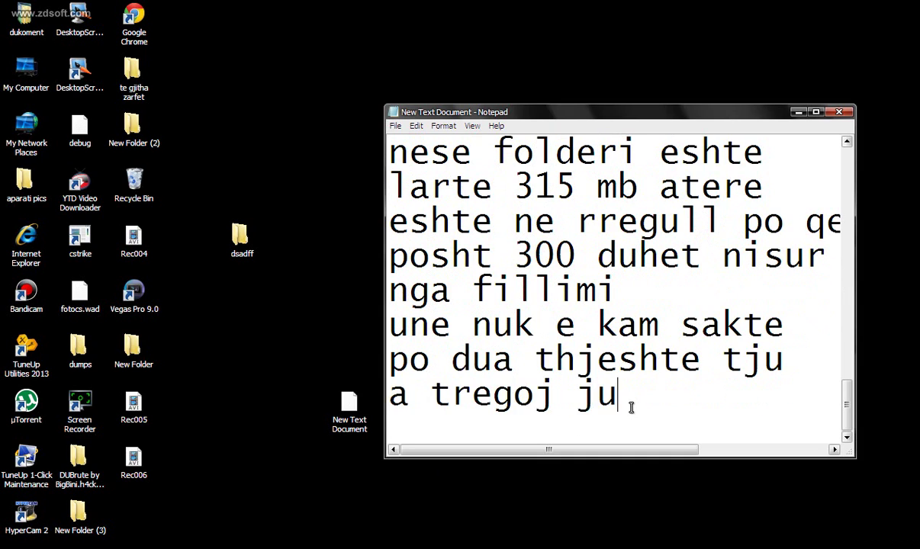
{"action": "type", "text": "ve !! :)"}
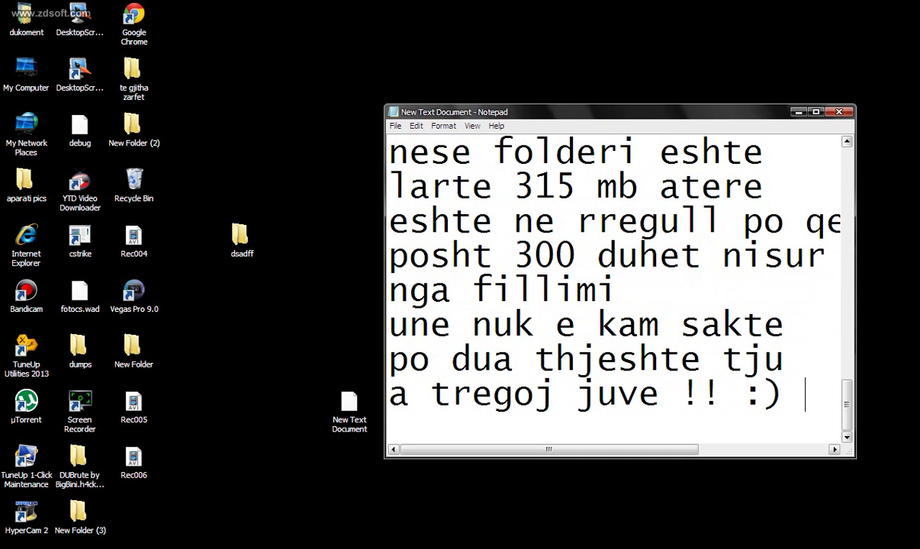
{"action": "key", "text": "Return"}
{"action": "type", "text": "e hapim"}
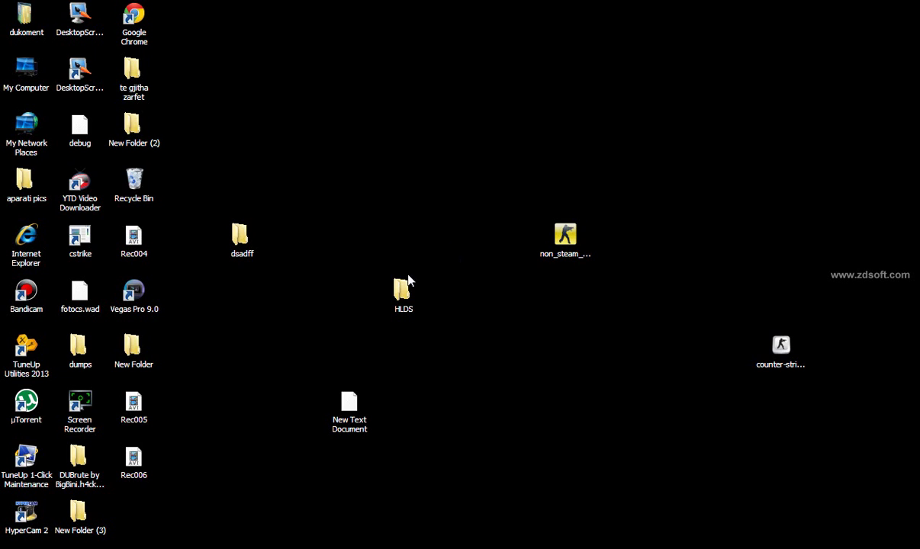
Step: Open the HLDS folder from the desktop and add the line "hapim cstrike" at the end of the Notepad text
{"action": "double_click", "coordinate": [402, 293]}
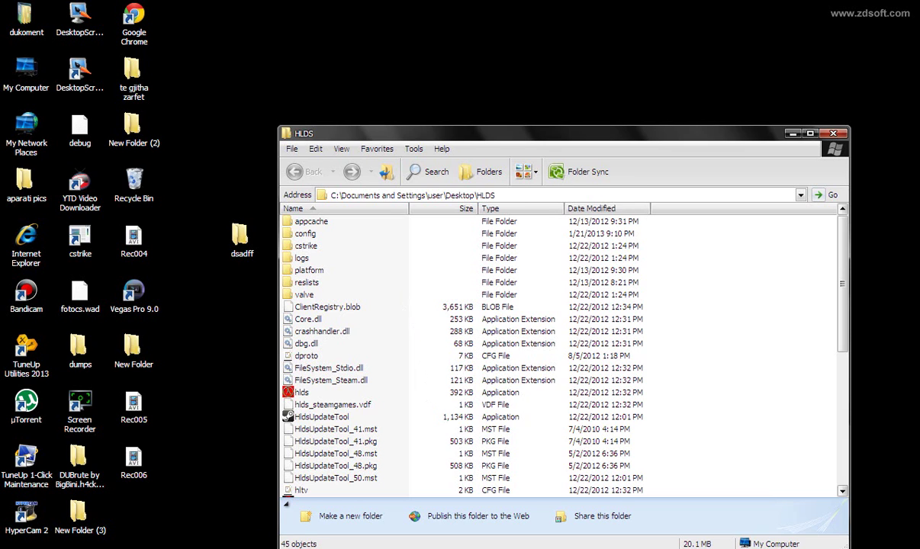
{"action": "key", "text": "alt+Tab"}
{"action": "key", "text": "Return"}
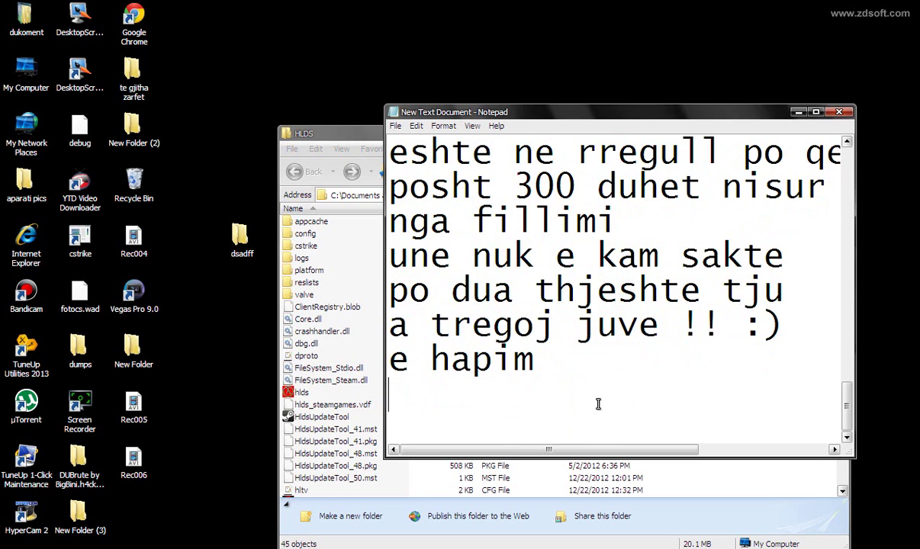
{"action": "type", "text": "hapim "}
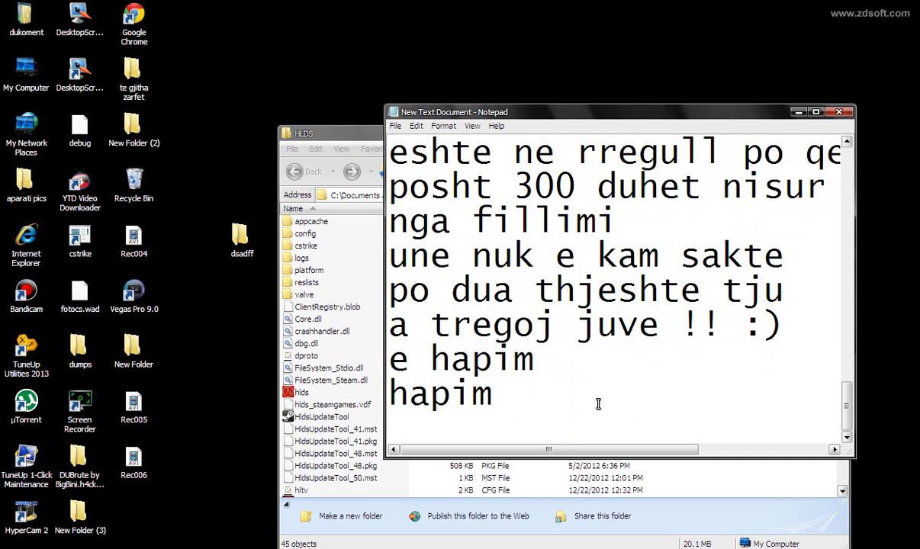
{"action": "type", "text": "cstrike"}
Step: Open the cstrike folder inside HLDS and add the line "dhe gjejme server.cfg" at the end of the Notepad text
{"action": "left_click", "coordinate": [375, 267]}
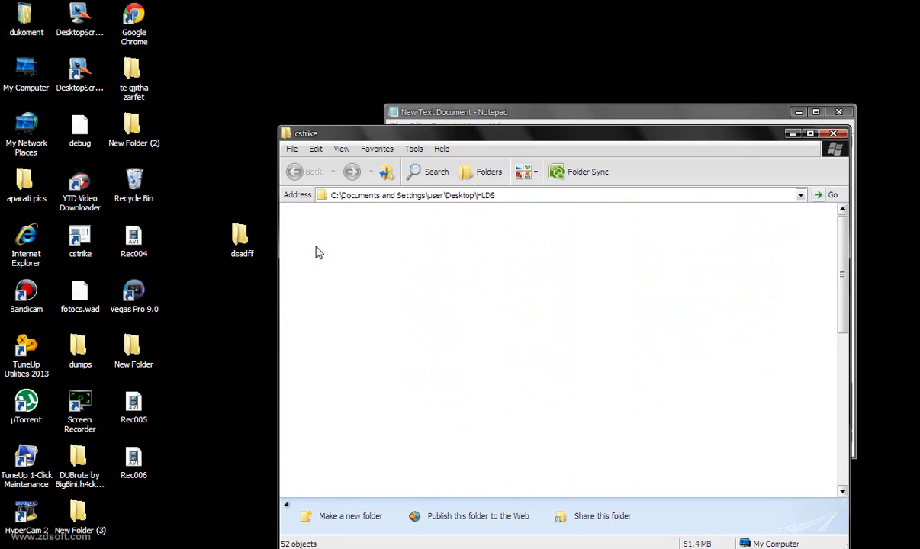
{"action": "scroll", "coordinate": [404, 339], "scroll_direction": "down", "scroll_amount": 10}
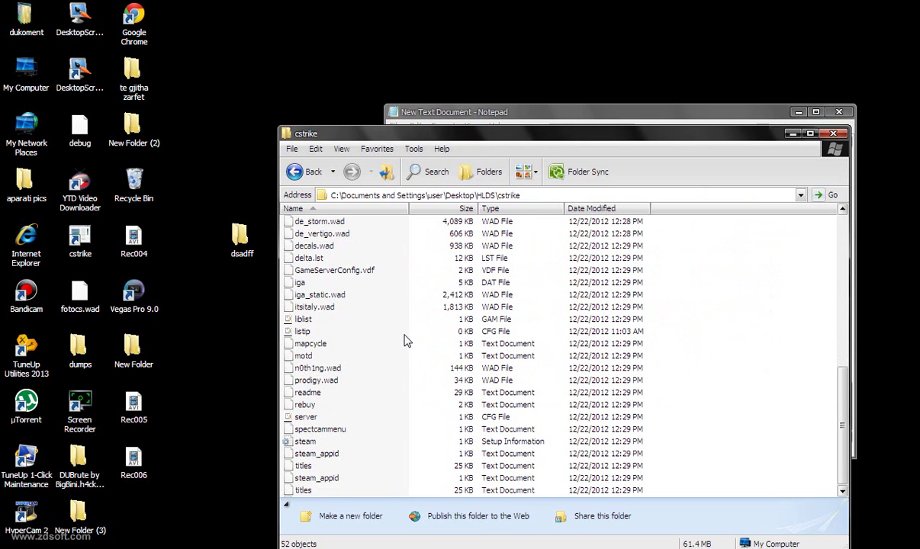
{"action": "key", "text": "alt+Tab"}
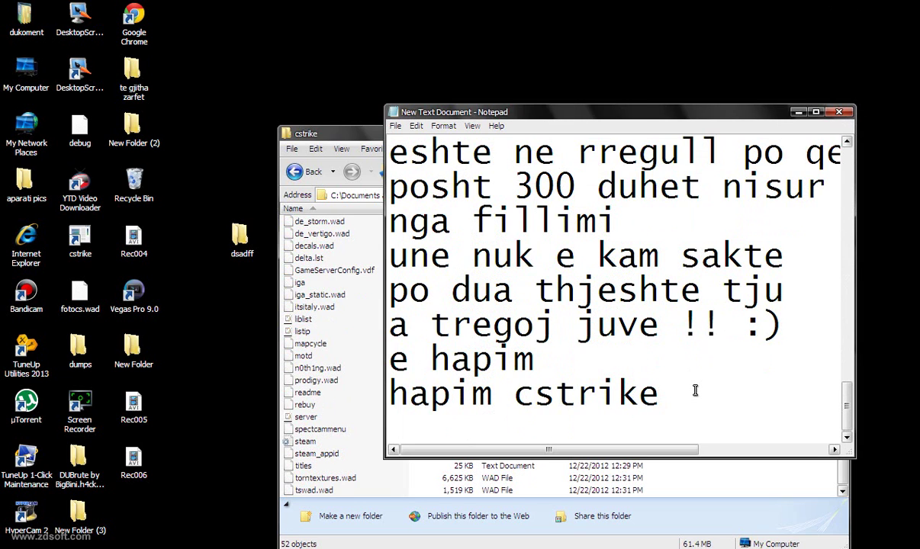
{"action": "key", "text": "Return"}
{"action": "type", "text": "dhe gjejm"}
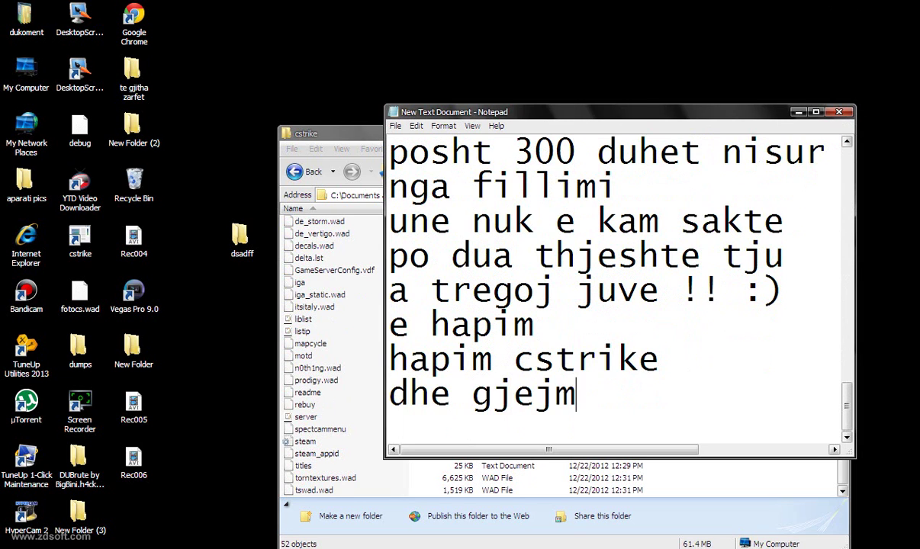
{"action": "type", "text": "e serverin"}
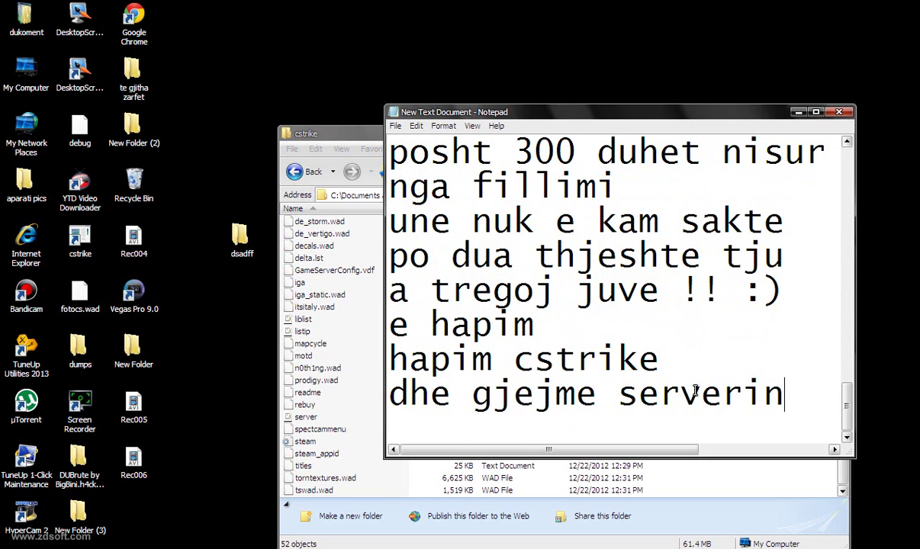
{"action": "key", "text": "BackSpace"}
{"action": "key", "text": "BackSpace"}
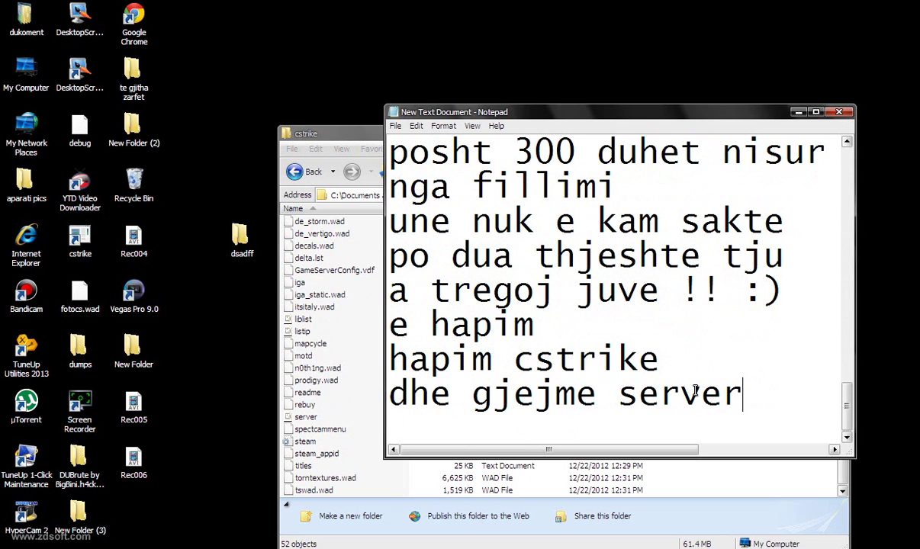
{"action": "type", "text": ".cfg"}
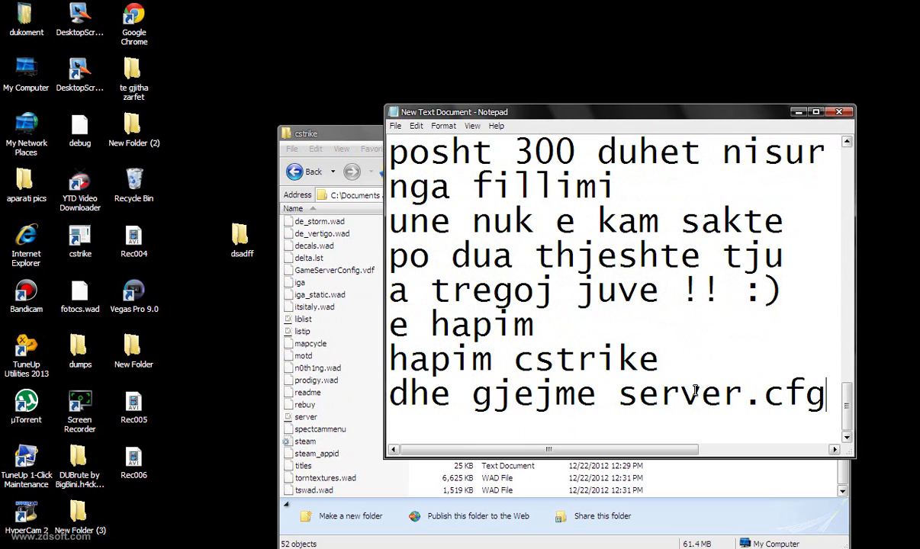
Step: Open the server CFG file from the cstrike folder
{"action": "left_click", "coordinate": [339, 425]}
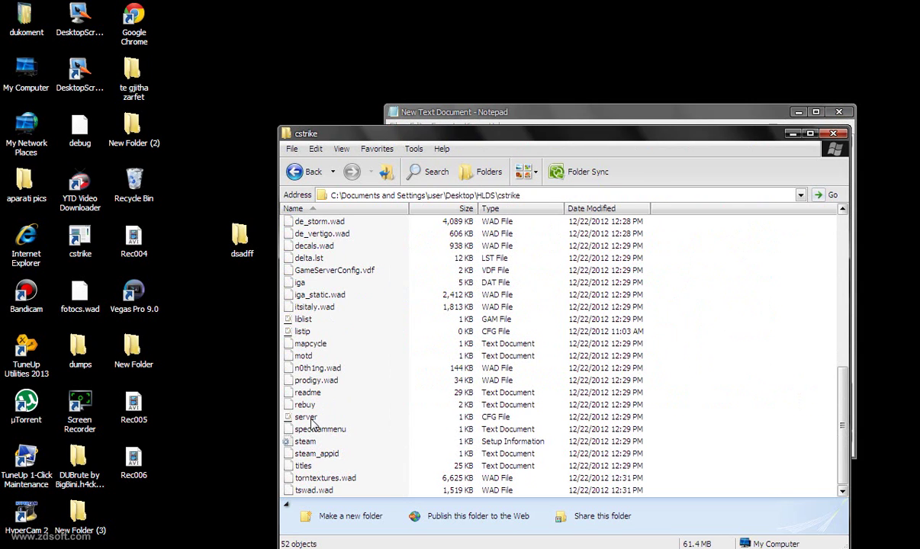
{"action": "left_click", "coordinate": [339, 420]}
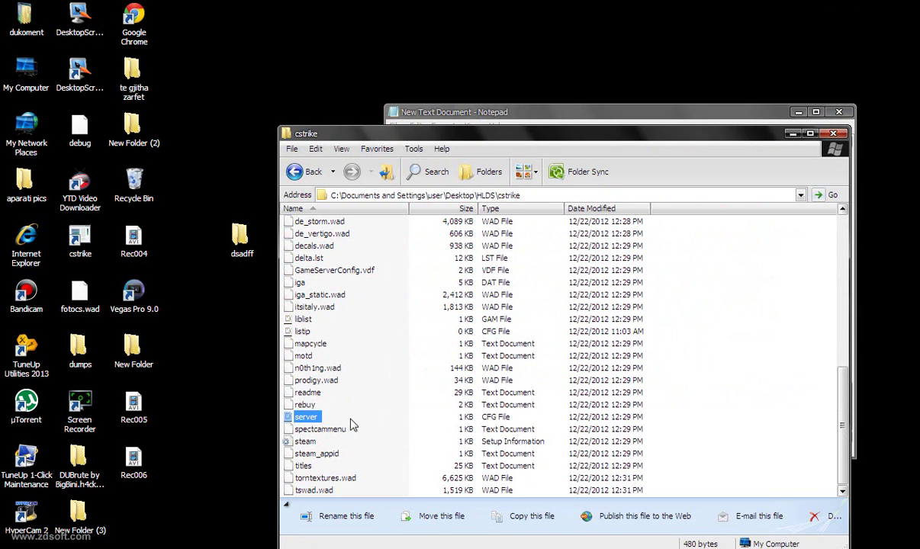
{"action": "left_click", "coordinate": [353, 422]}
{"action": "left_click", "coordinate": [314, 420]}
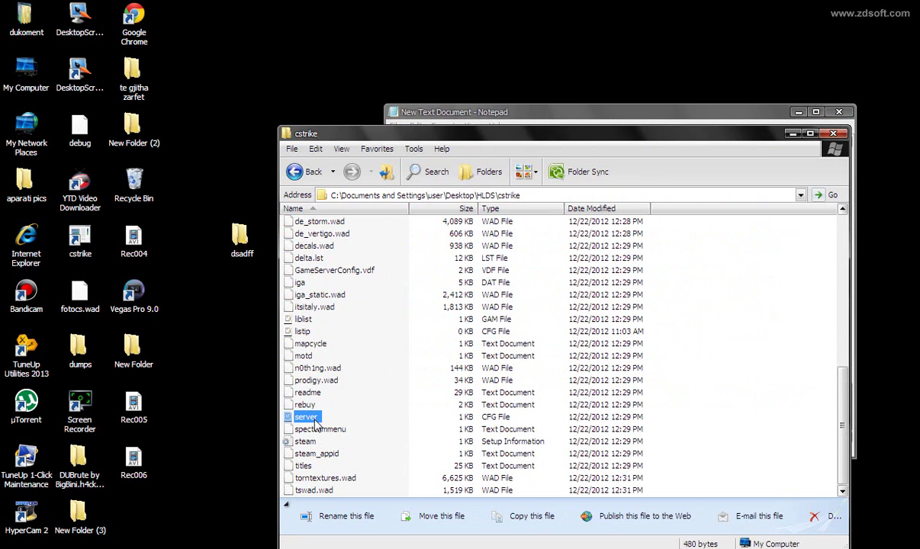
{"action": "left_click", "coordinate": [305, 411]}
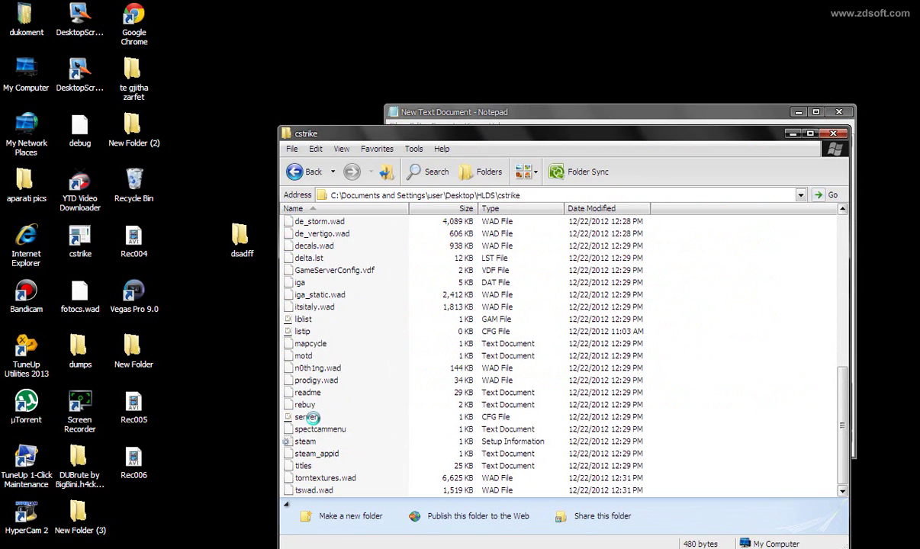
{"action": "left_click", "coordinate": [308, 417]}
Step: Return to the Notepad instructions and add the line "e hapim dhe fshime" below "dhe gjejme server.cfg"
{"action": "key", "text": "alt+Tab"}
{"action": "left_click", "coordinate": [698, 414]}
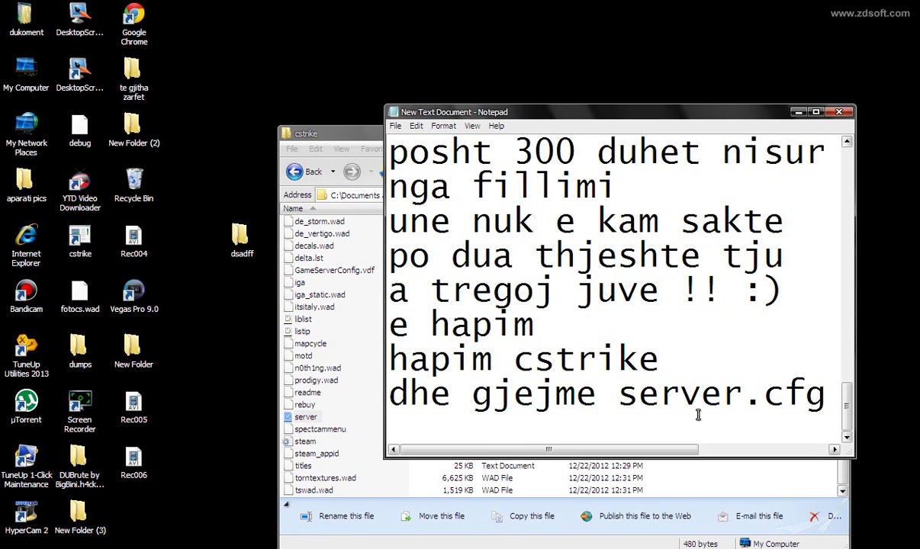
{"action": "key", "text": "End"}
{"action": "key", "text": "Return"}
{"action": "type", "text": "e h"}
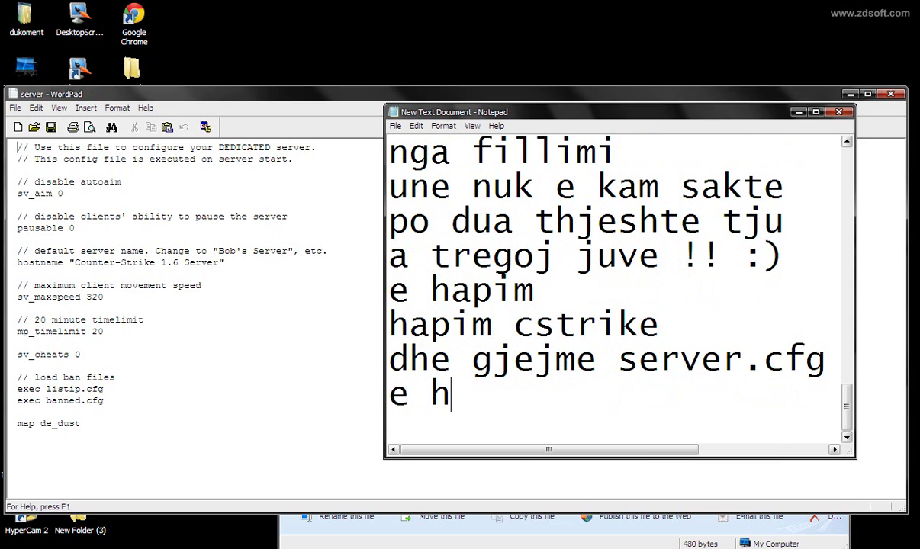
{"action": "type", "text": "apim dhe "}
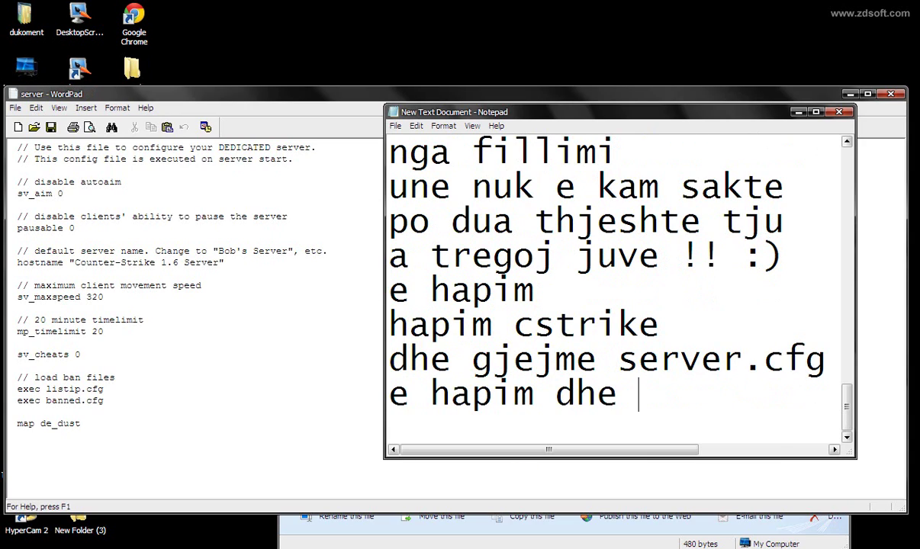
{"action": "type", "text": "fshime"}
Step: Add the line "gjithcka qe ka brenda" at the end of the Notepad text
{"action": "key", "text": "Return"}
{"action": "type", "text": "gji"}
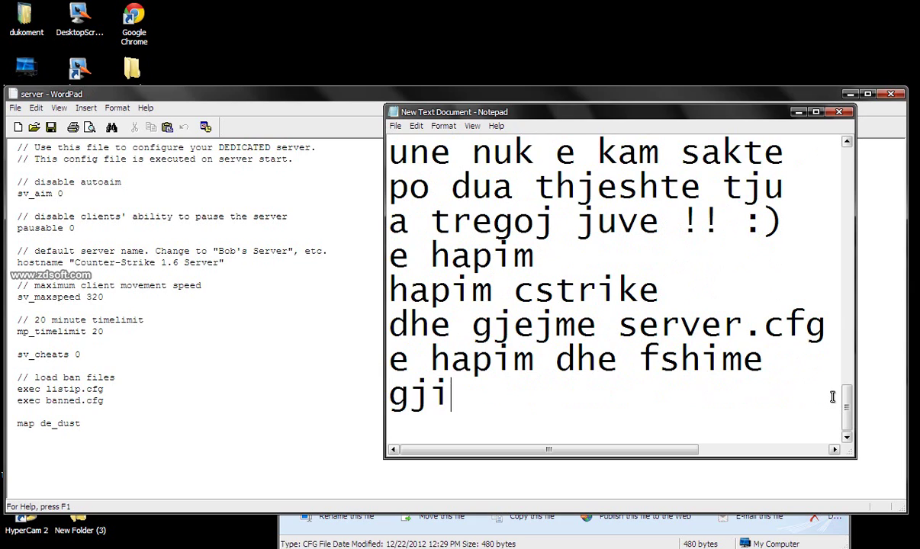
{"action": "type", "text": "thcka qe "}
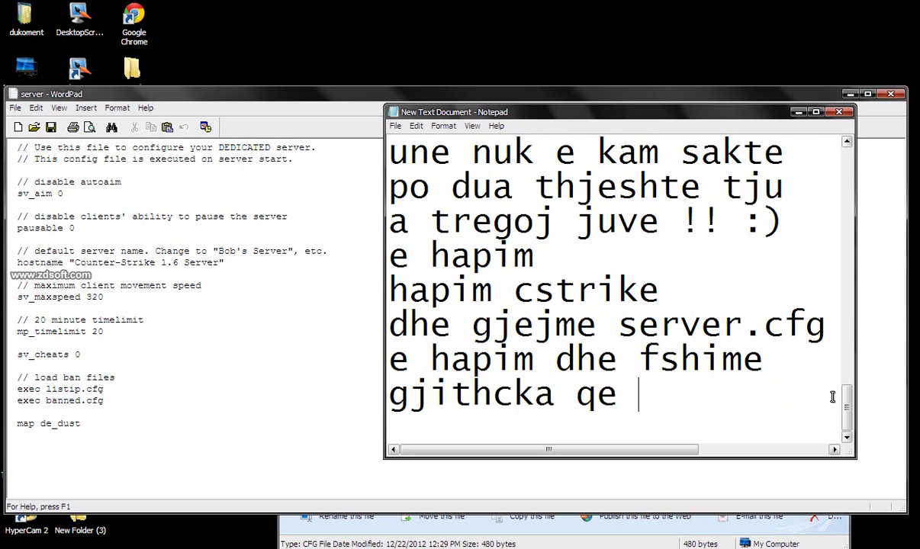
{"action": "type", "text": "ka brenf"}
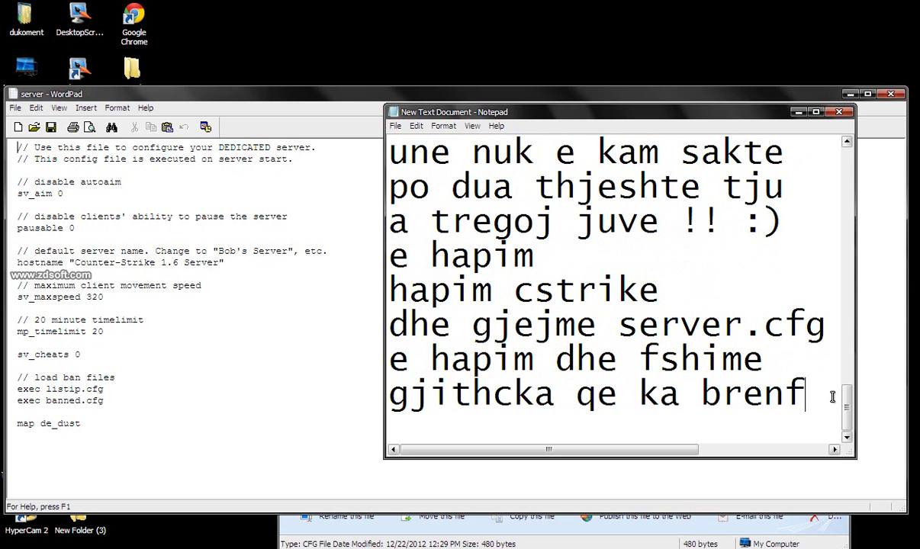
{"action": "key", "text": "BackSpace"}
{"action": "type", "text": "da"}
Step: Switch to the server file in WordPad and delete its entire contents
{"action": "left_click", "coordinate": [255, 303]}
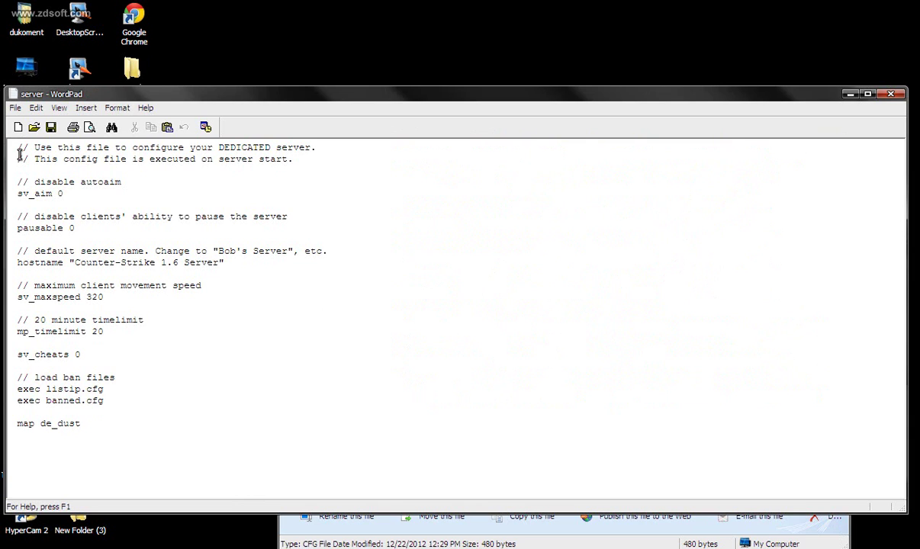
{"action": "key", "text": "ctrl+a"}
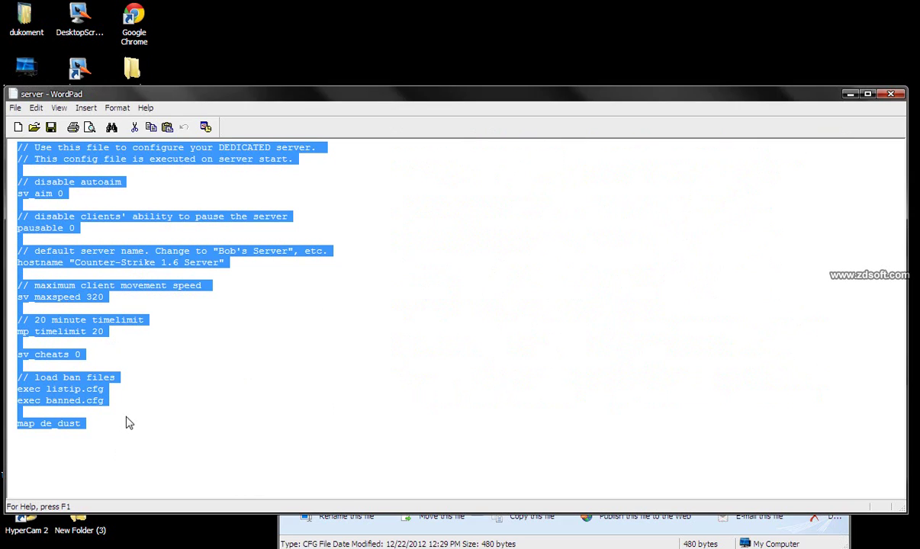
{"action": "left_click_drag", "start_coordinate": [123, 425], "coordinate": [118, 377]}
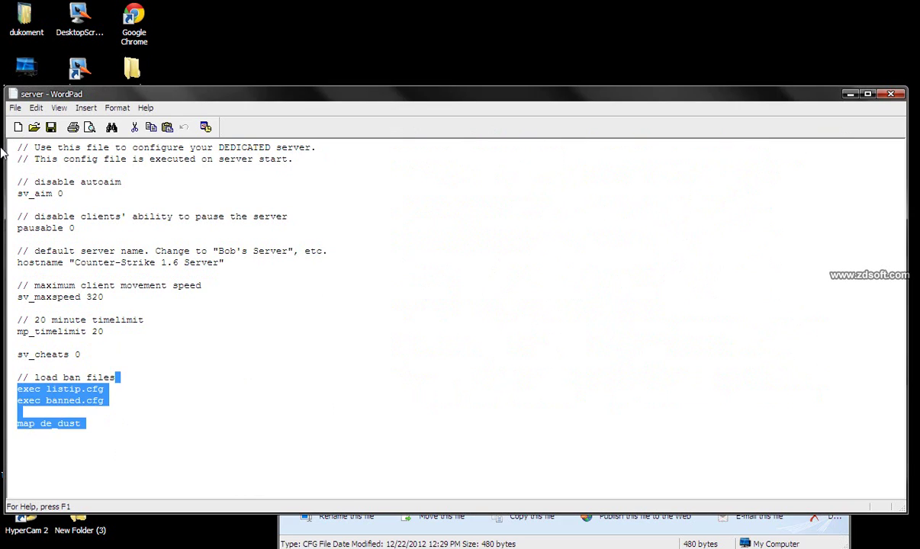
{"action": "key", "text": "ctrl+a"}
{"action": "key", "text": "Delete"}
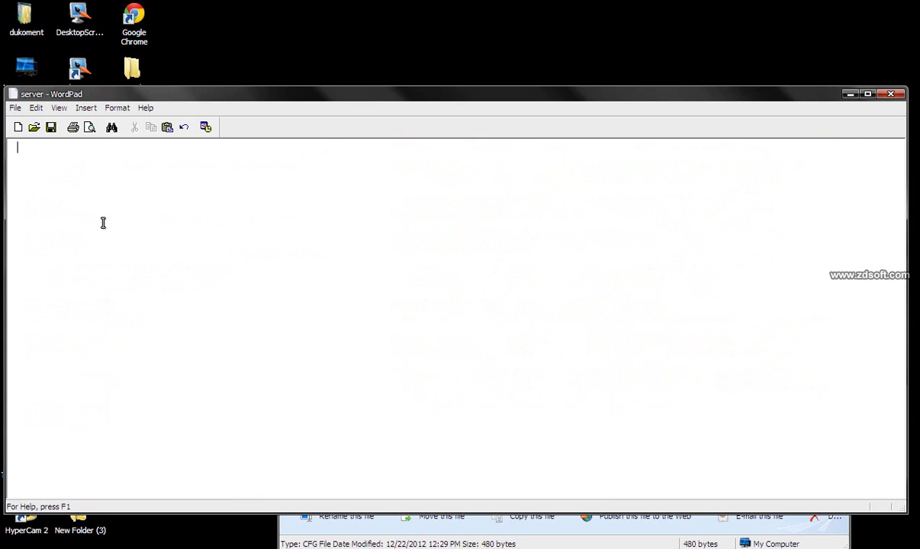
{"action": "key", "text": "alt+Tab"}
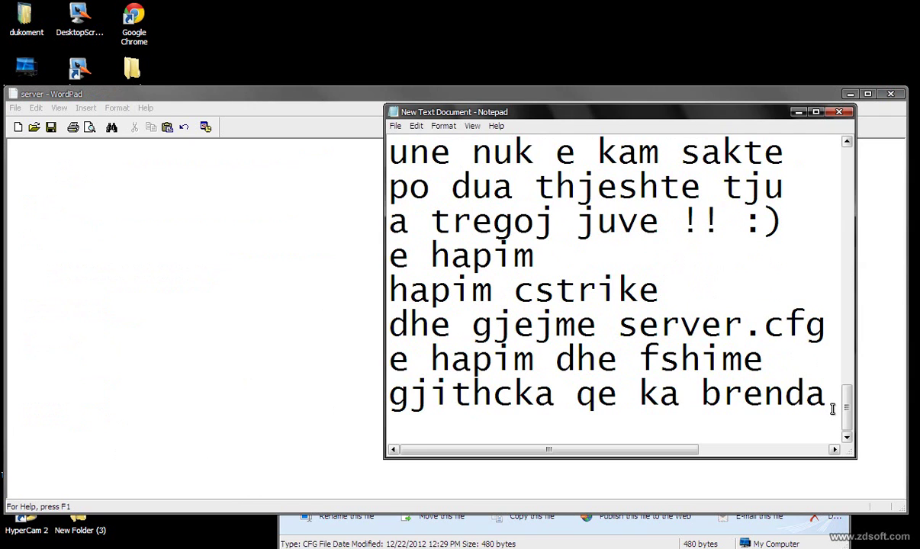
{"action": "key", "text": "Return"}
{"action": "type", "text": "dhe mar"}
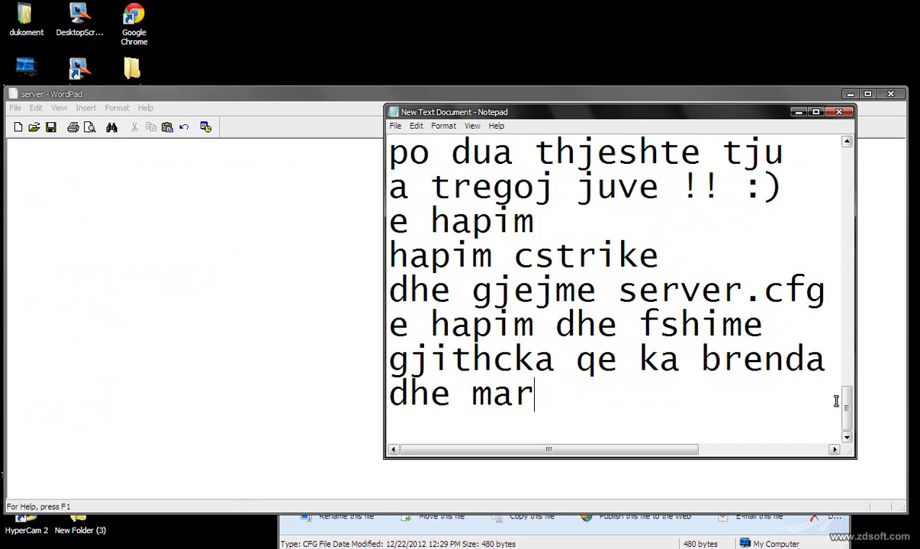
{"action": "type", "text": "rim kete nga"}
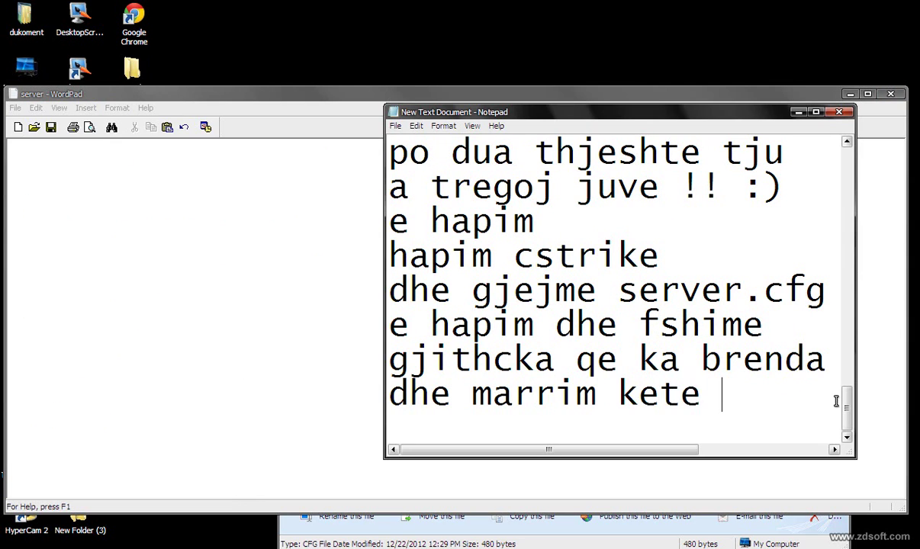
{"action": "key", "text": "Return"}
{"action": "type", "text": "www"}
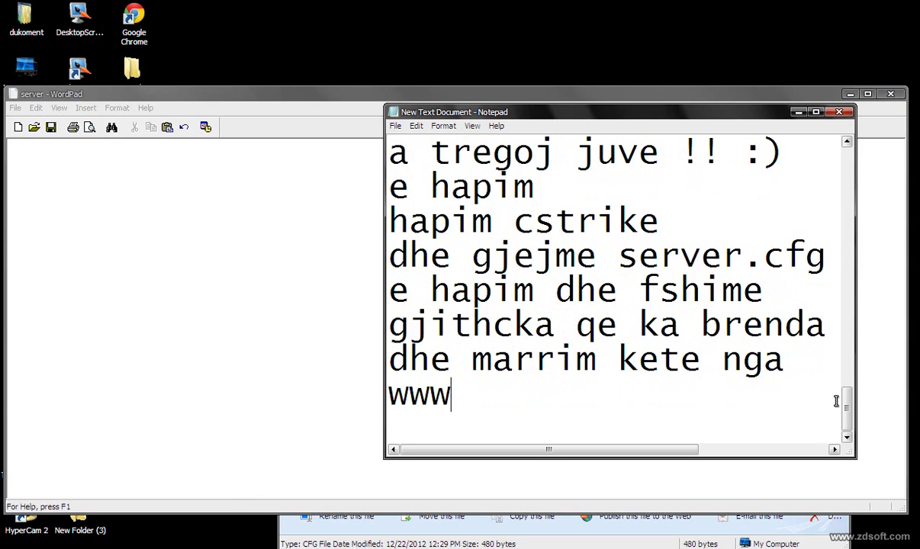
{"action": "type", "text": ".tuto"}
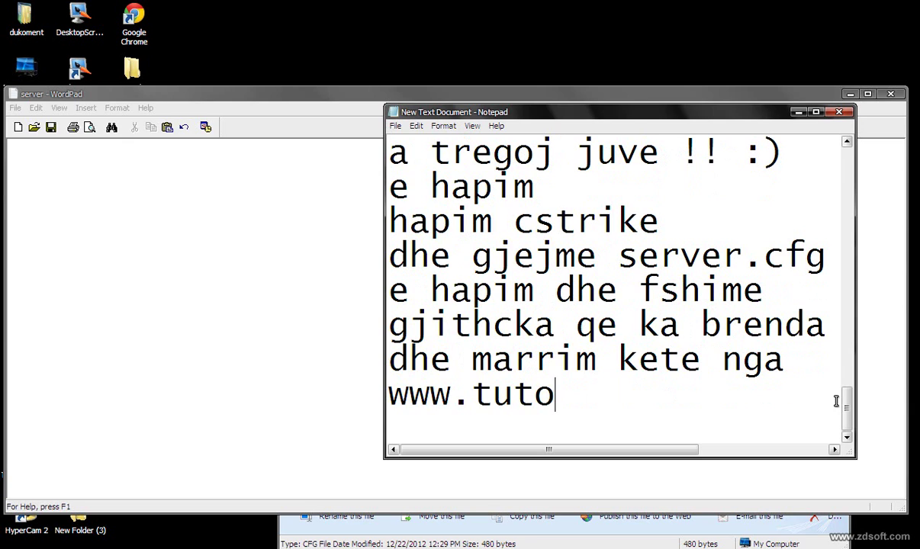
{"action": "type", "text": "riale-shqip.tk"}
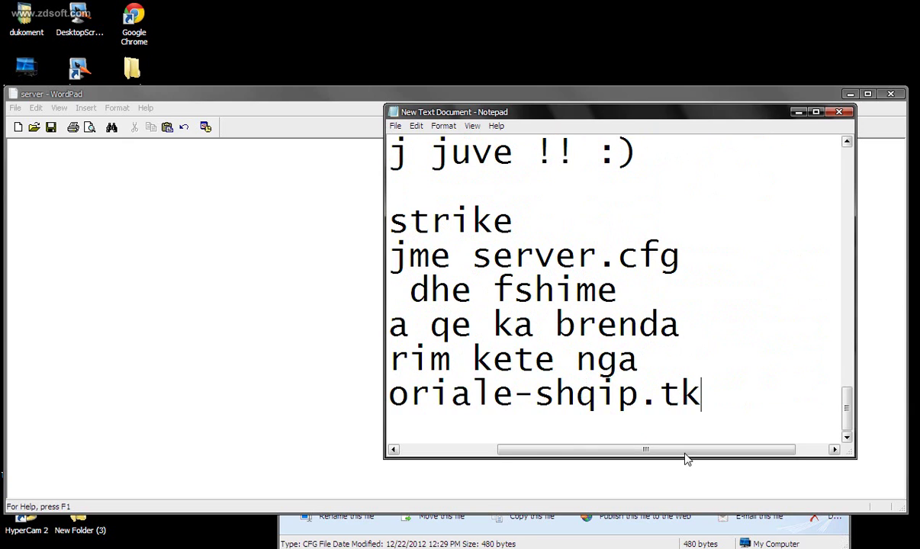
{"action": "left_click_drag", "start_coordinate": [685, 450], "coordinate": [585, 451]}
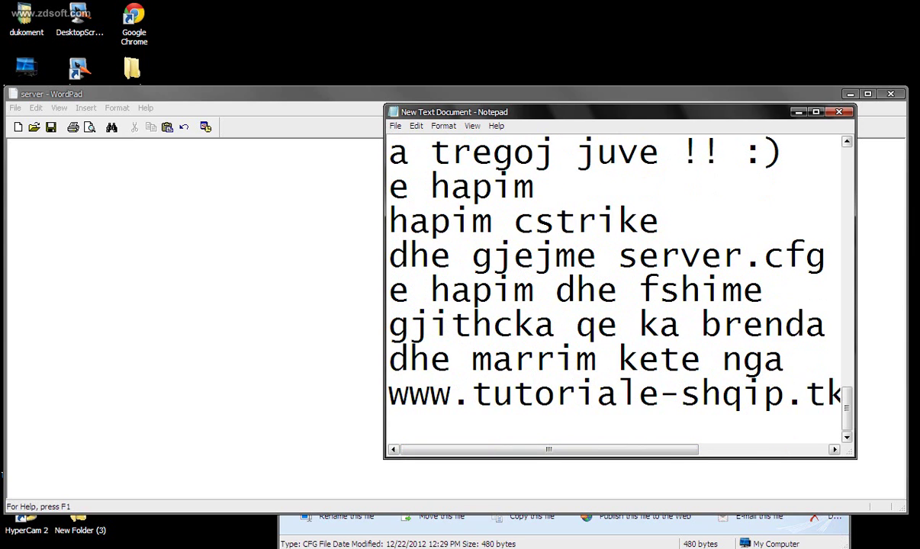